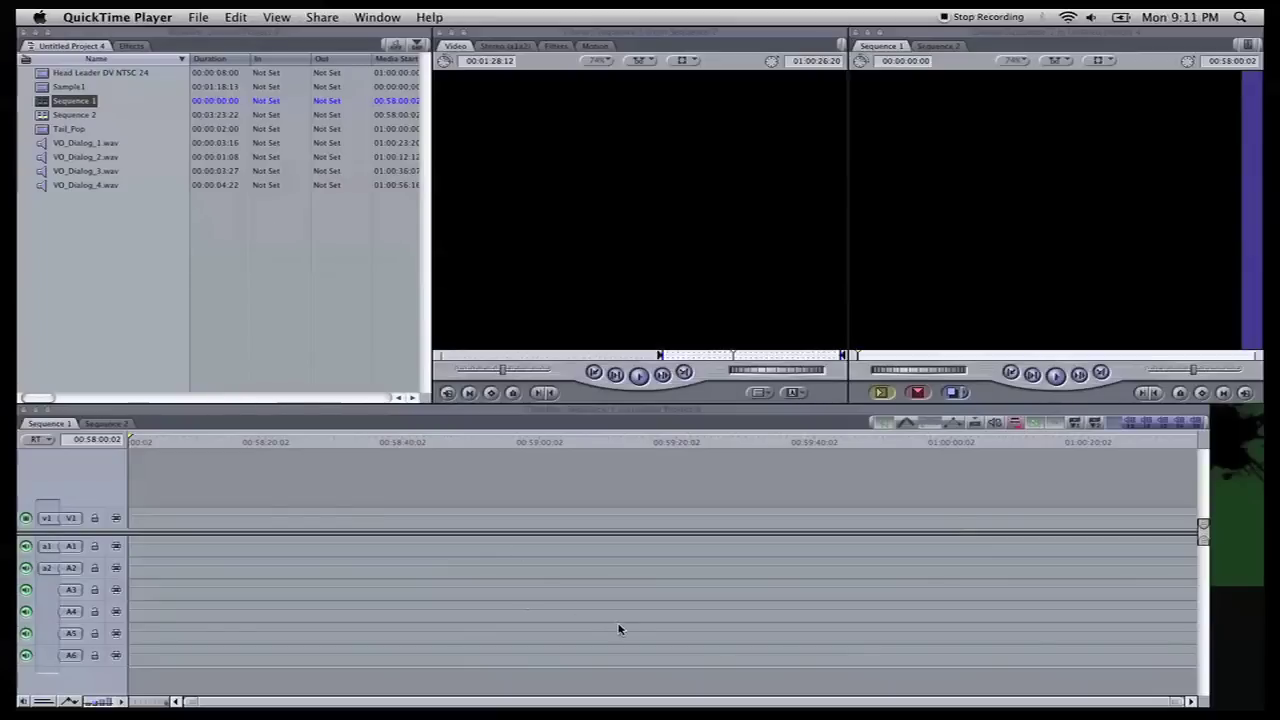
- Open Wave Agent, import VO_Dialog_1.wav through VO_Dialog_7.wav from the dialog folder, and select VO_Dialog_1.wav
mouse_move(645, 705)
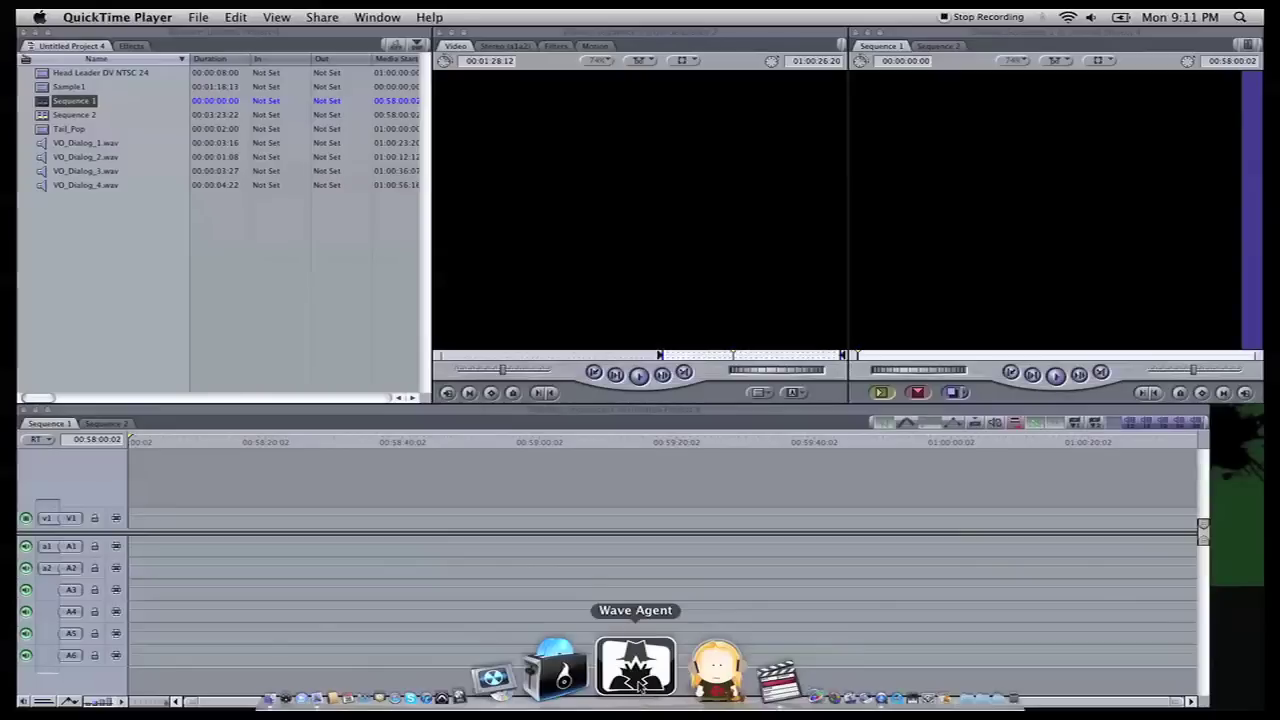
click(638, 685)
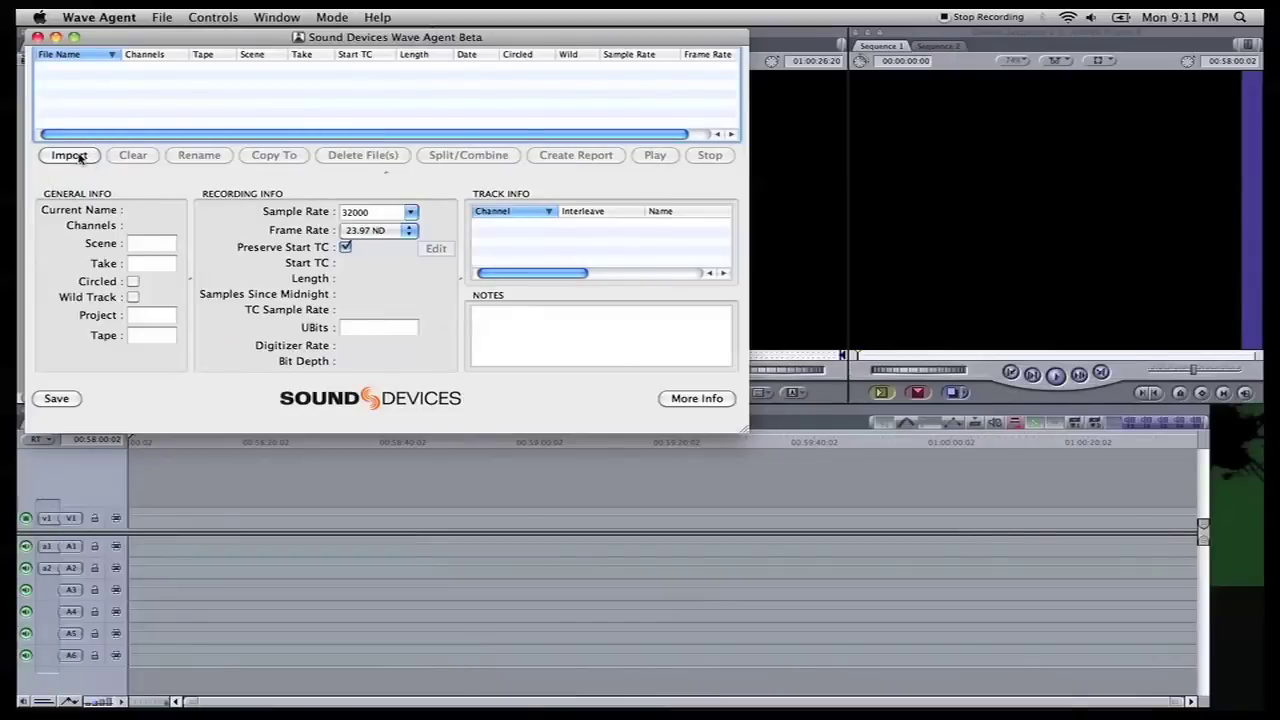
click(80, 158)
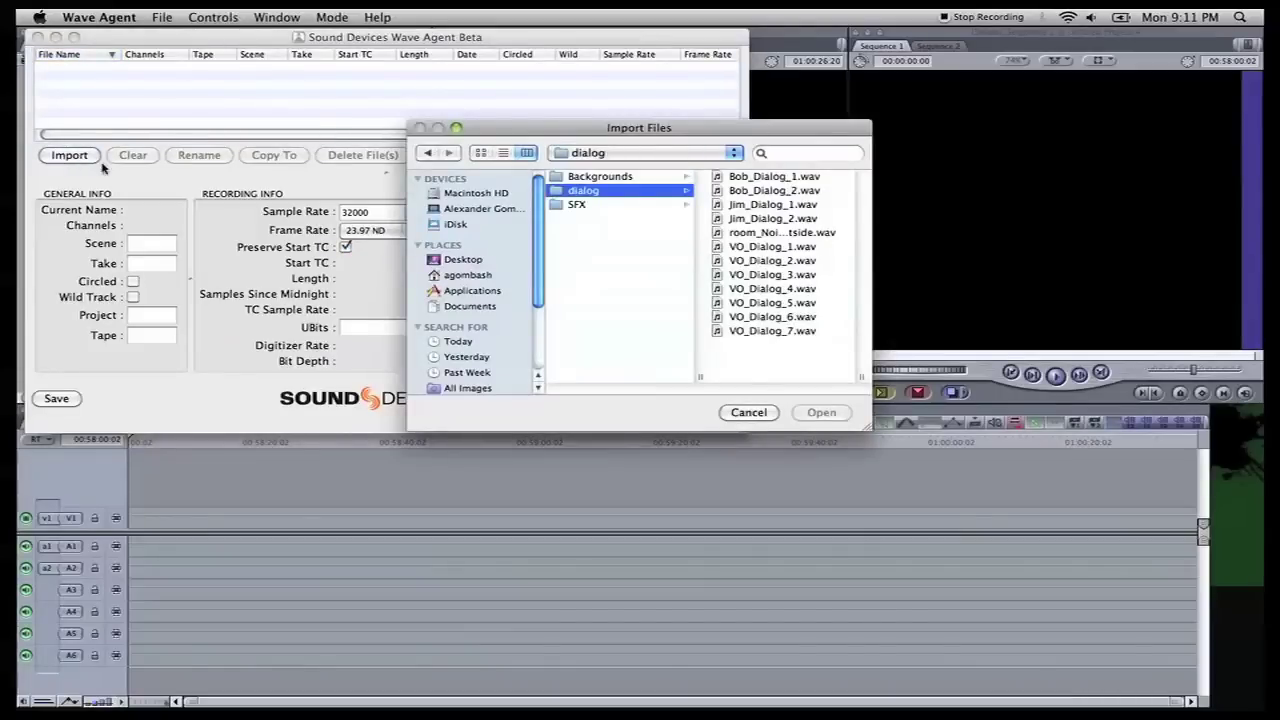
click(784, 248)
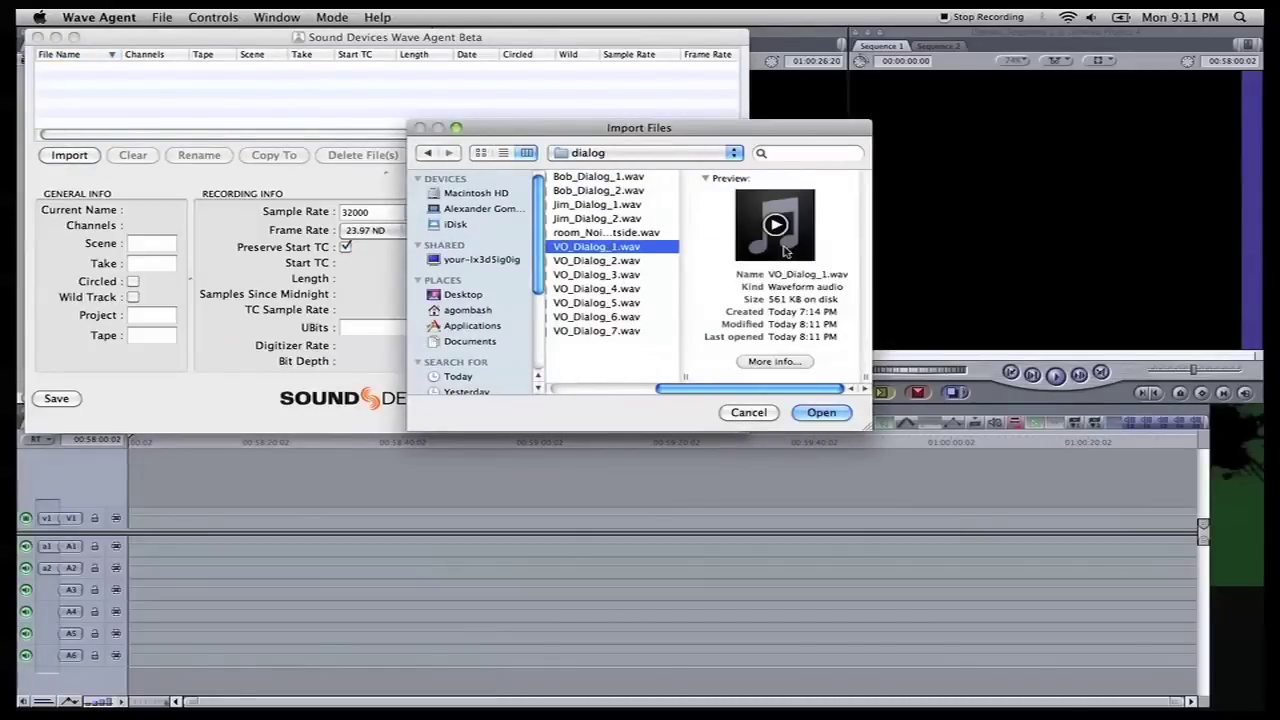
shift+click(608, 333)
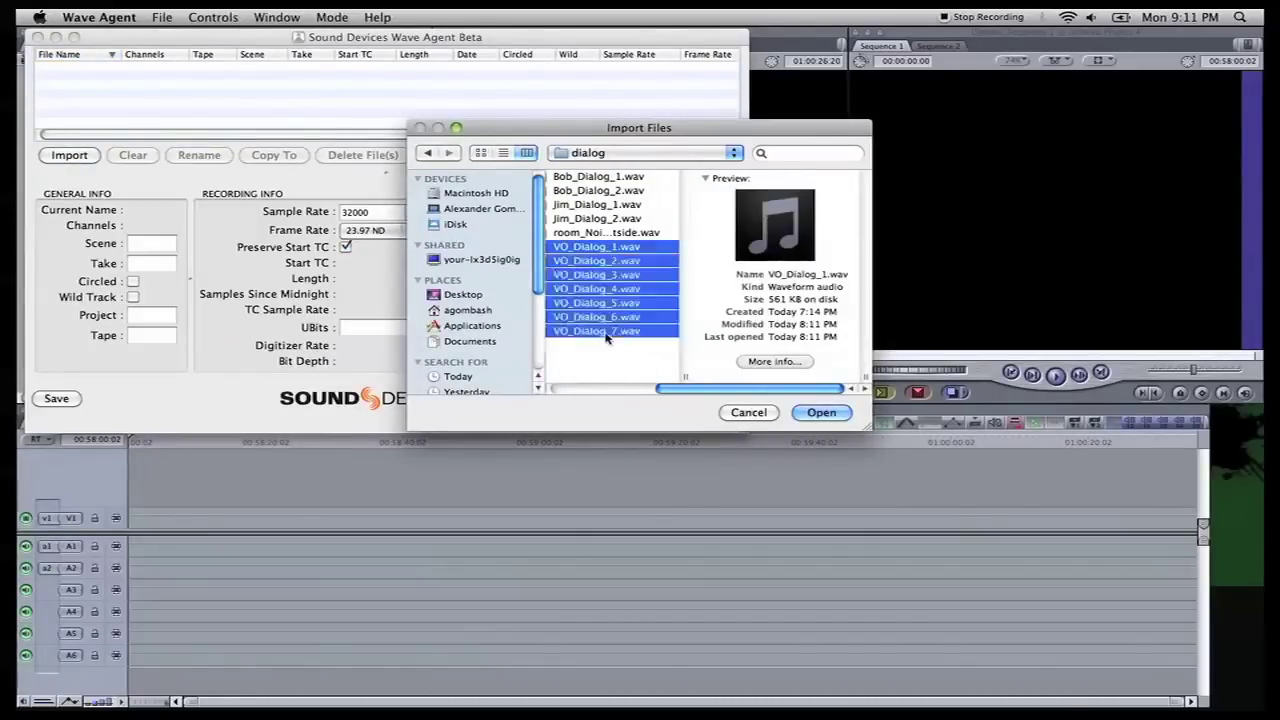
click(822, 413)
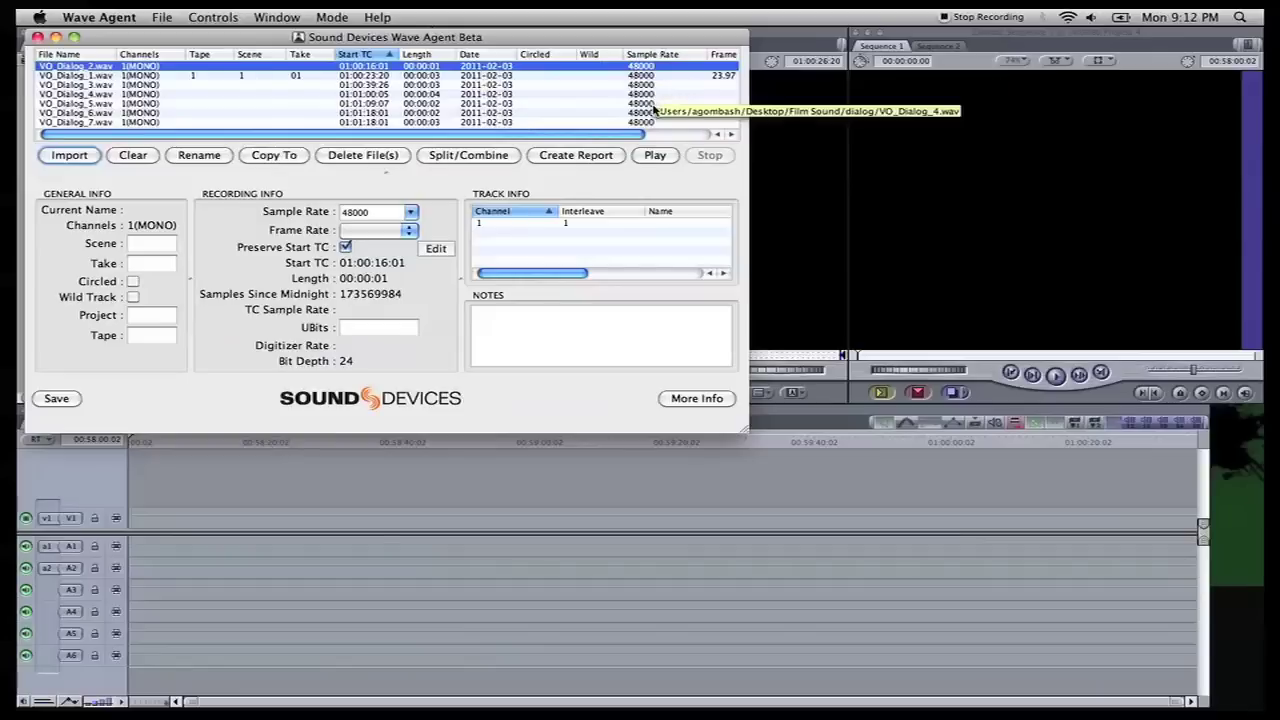
click(725, 76)
- Keep VO_Dialog_1.wav's sample rate at 48000 and set its frame rate to 29.97 ND
scroll(650, 88, right, 3)
scroll(400, 88, left, 3)
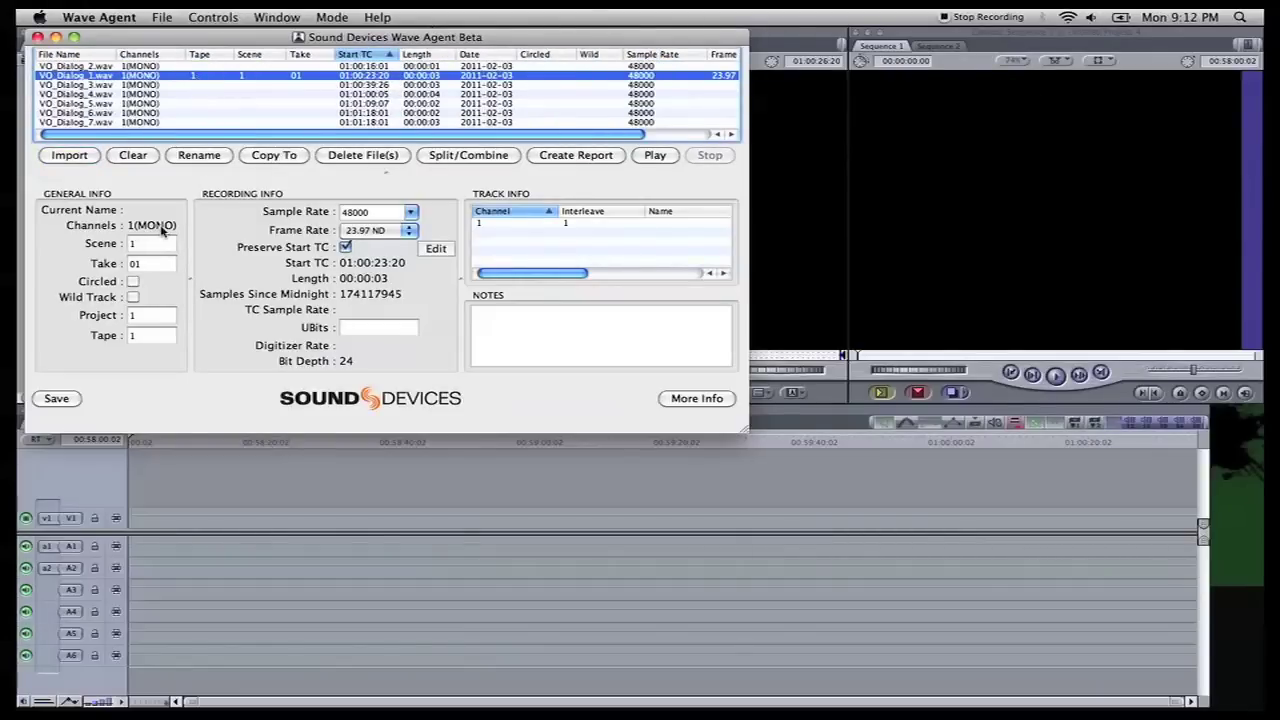
click(410, 212)
click(445, 219)
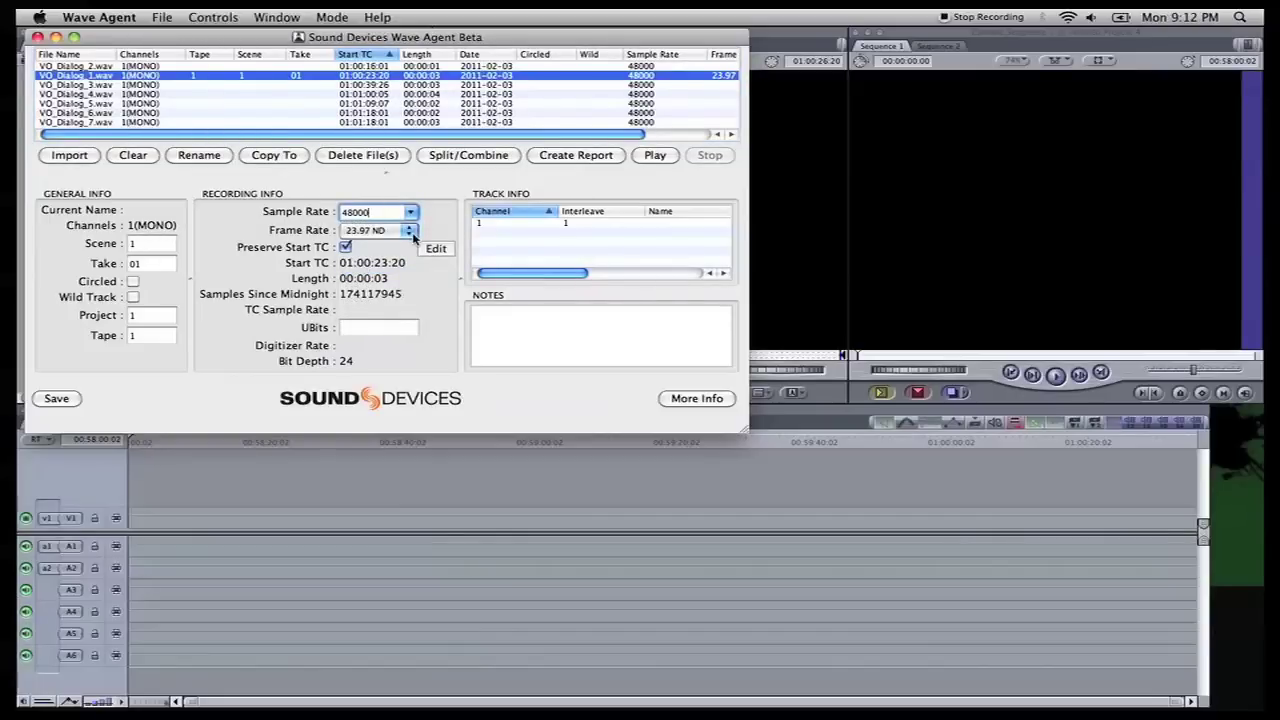
click(413, 236)
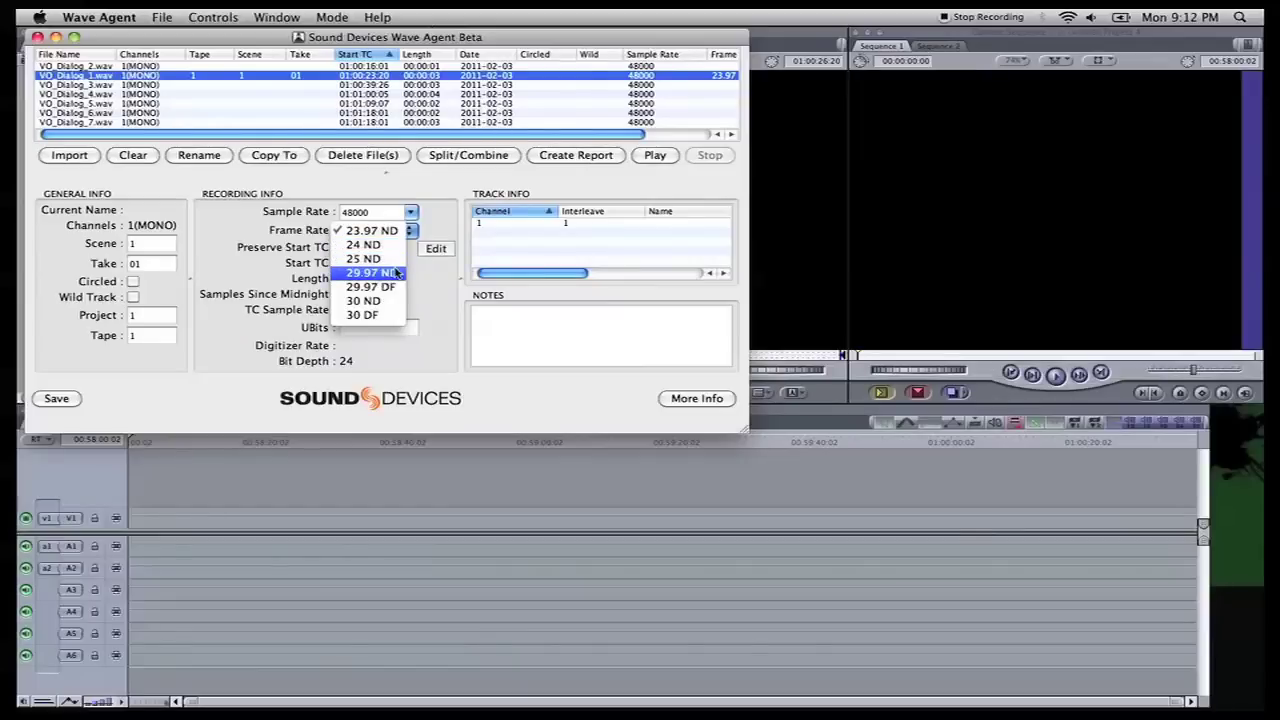
click(390, 273)
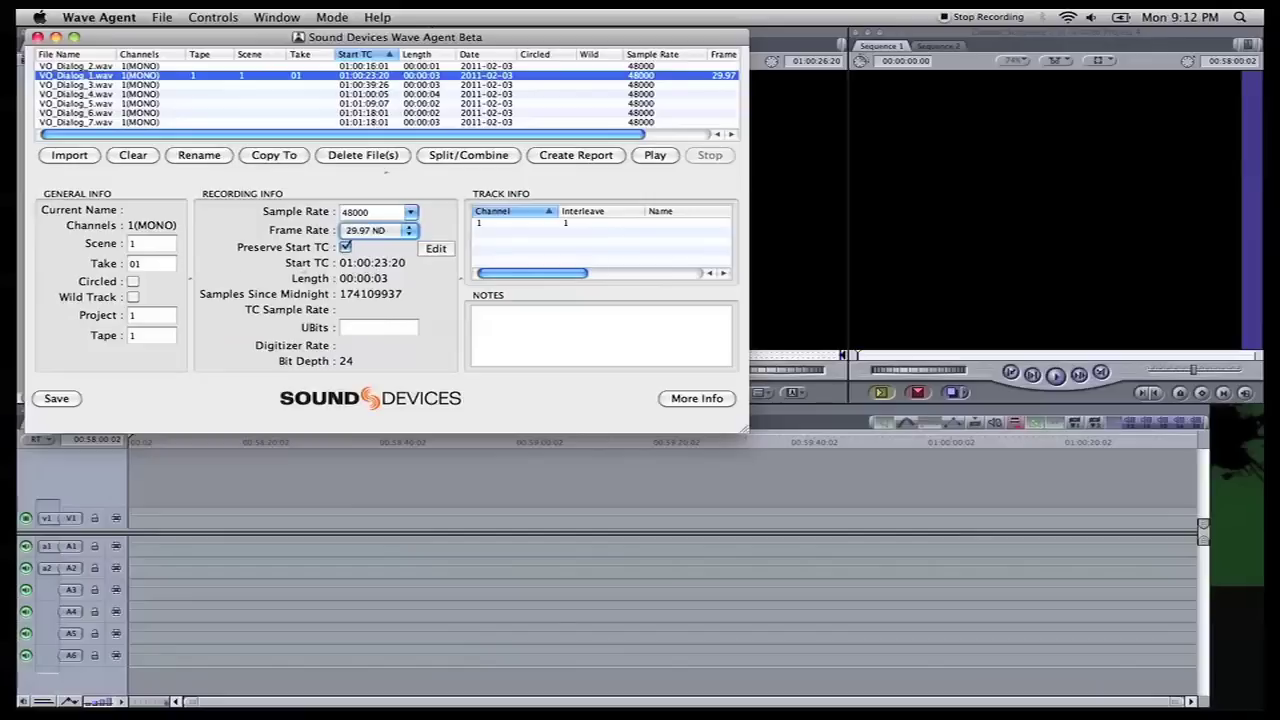
- Check the Scene, Take and Project values, then save the metadata to VO_Dialog_1.wav
click(150, 243)
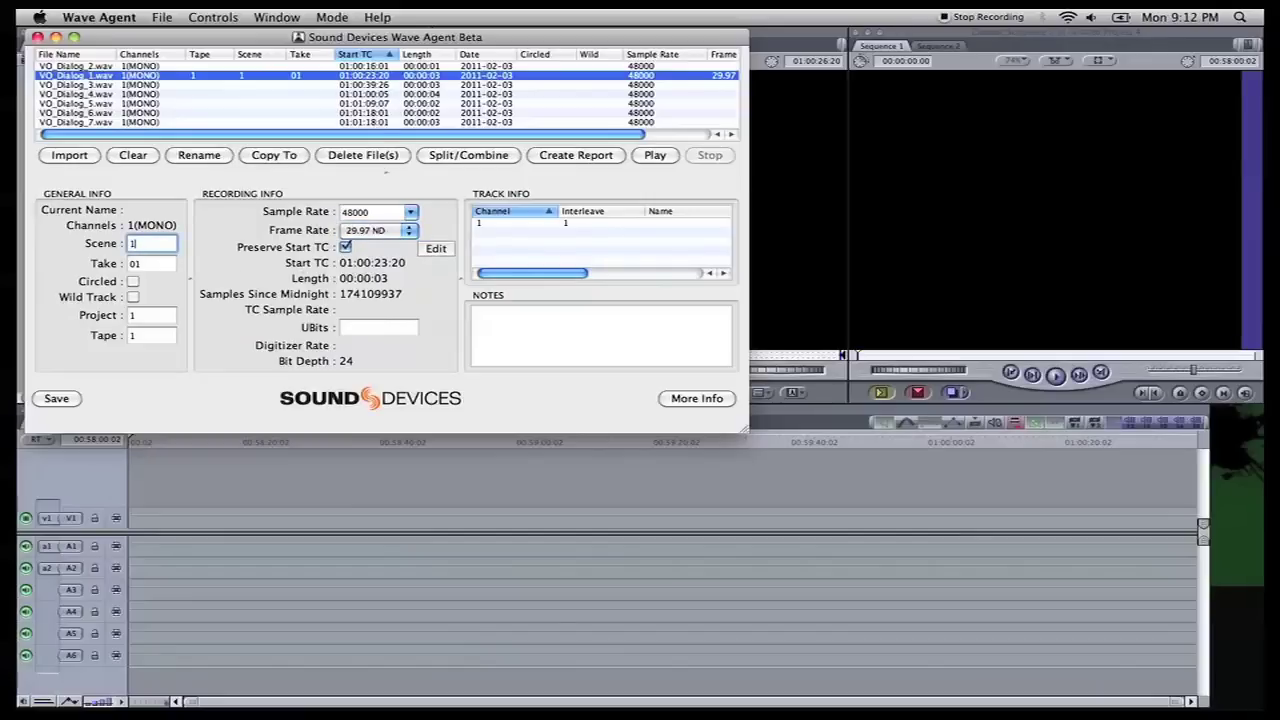
click(150, 263)
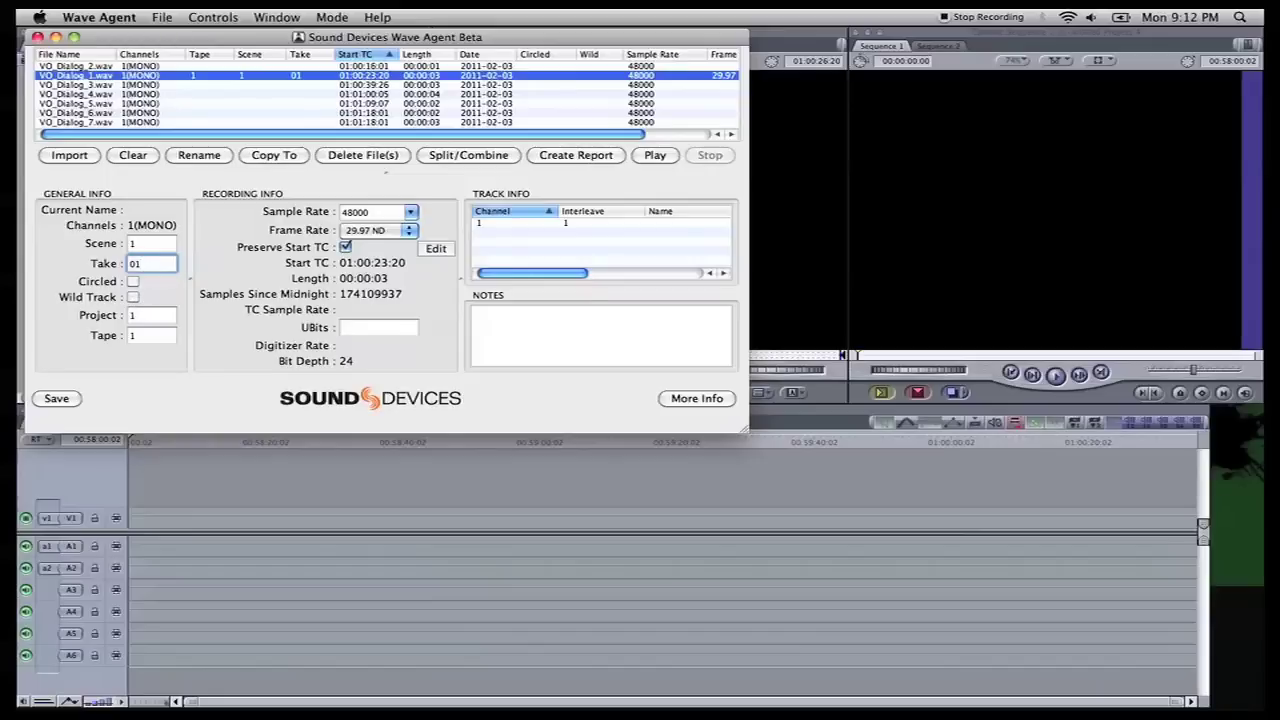
click(135, 315)
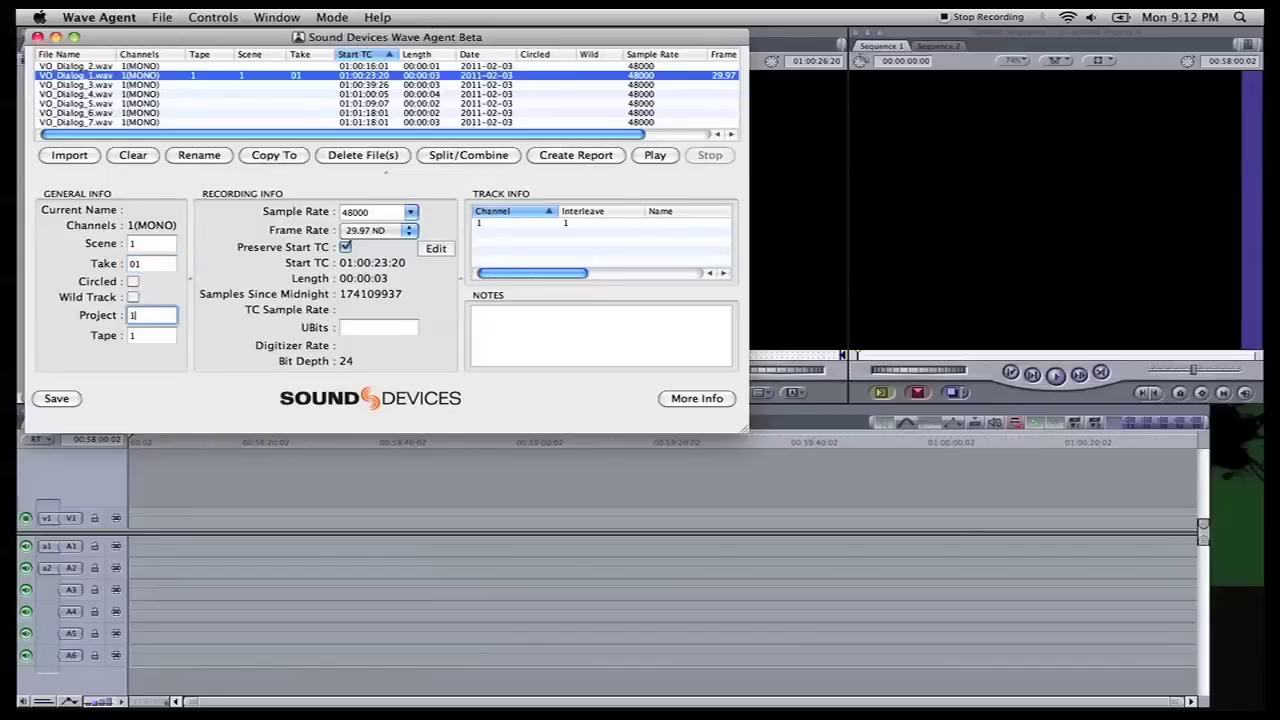
click(55, 399)
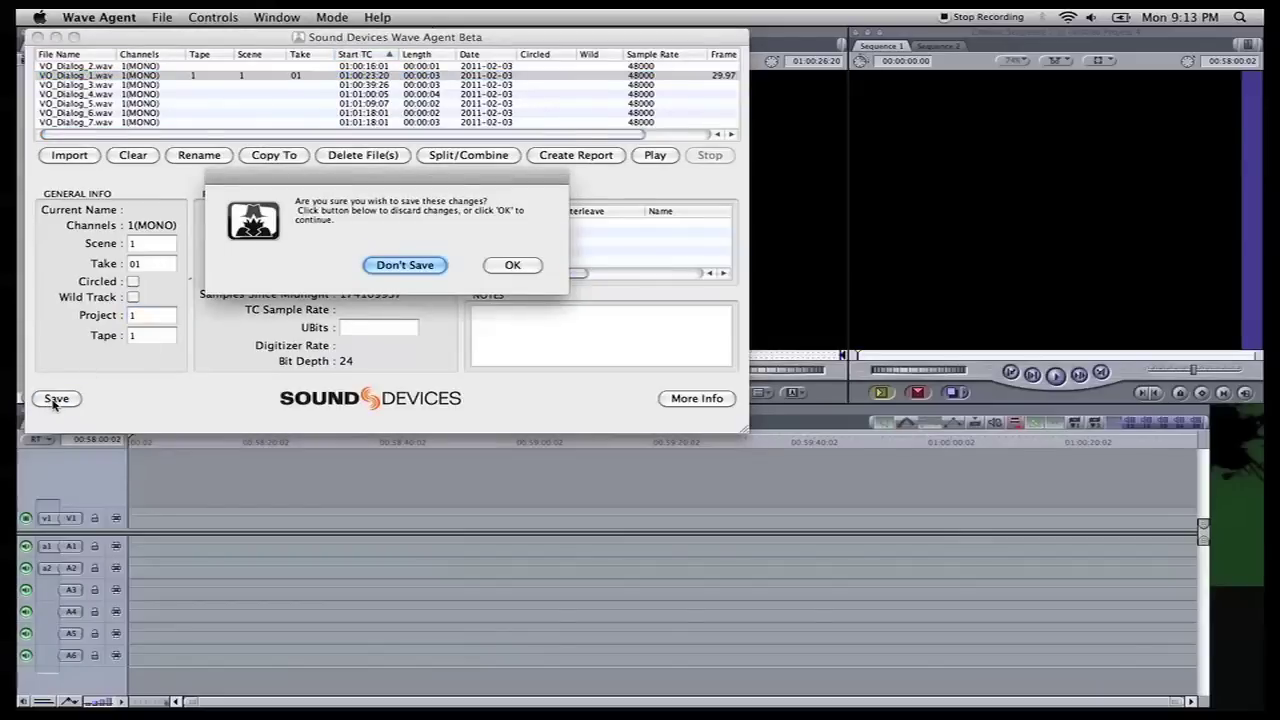
click(515, 268)
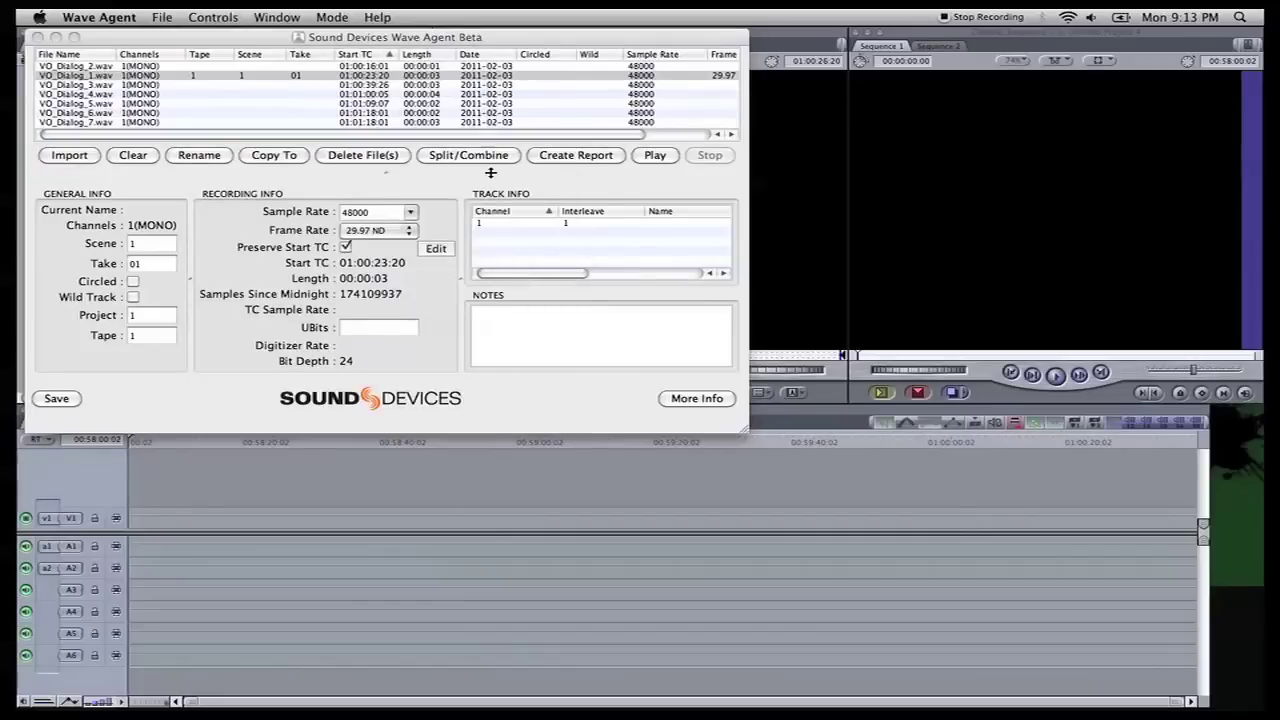
- Import room_Noise_Outside.wav into Wave Agent's file list and select it
click(68, 156)
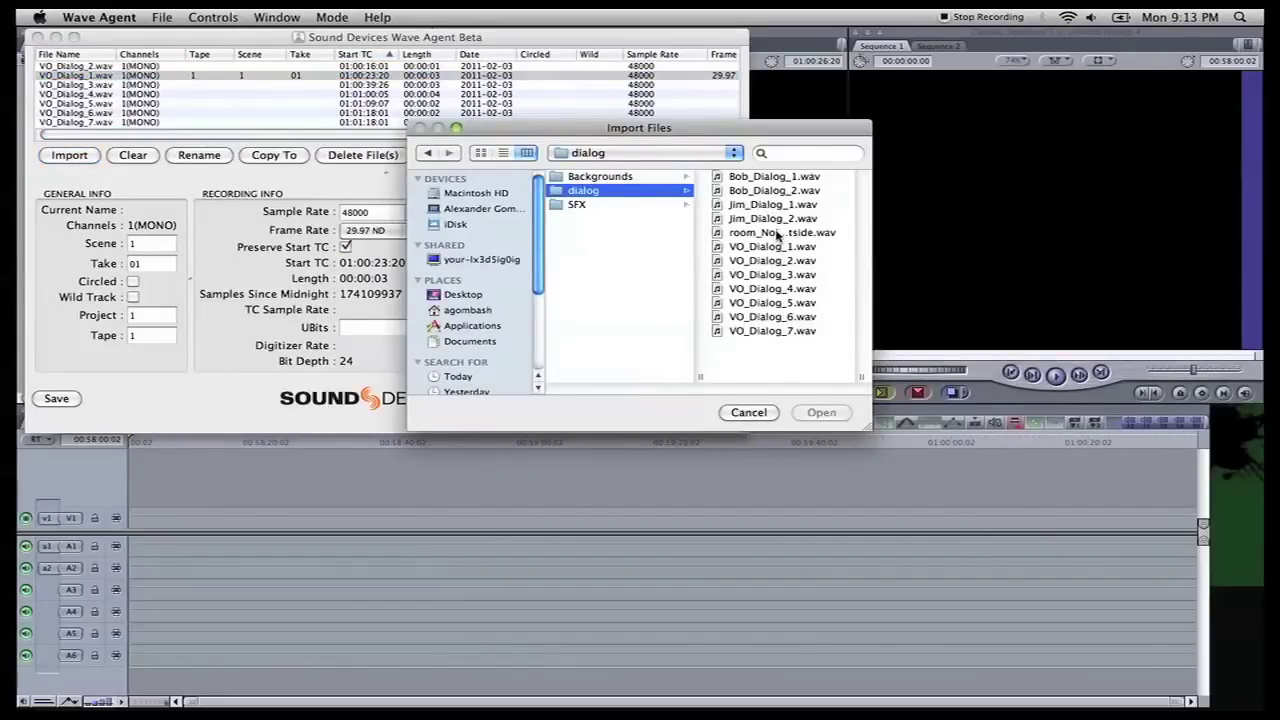
click(776, 232)
click(820, 412)
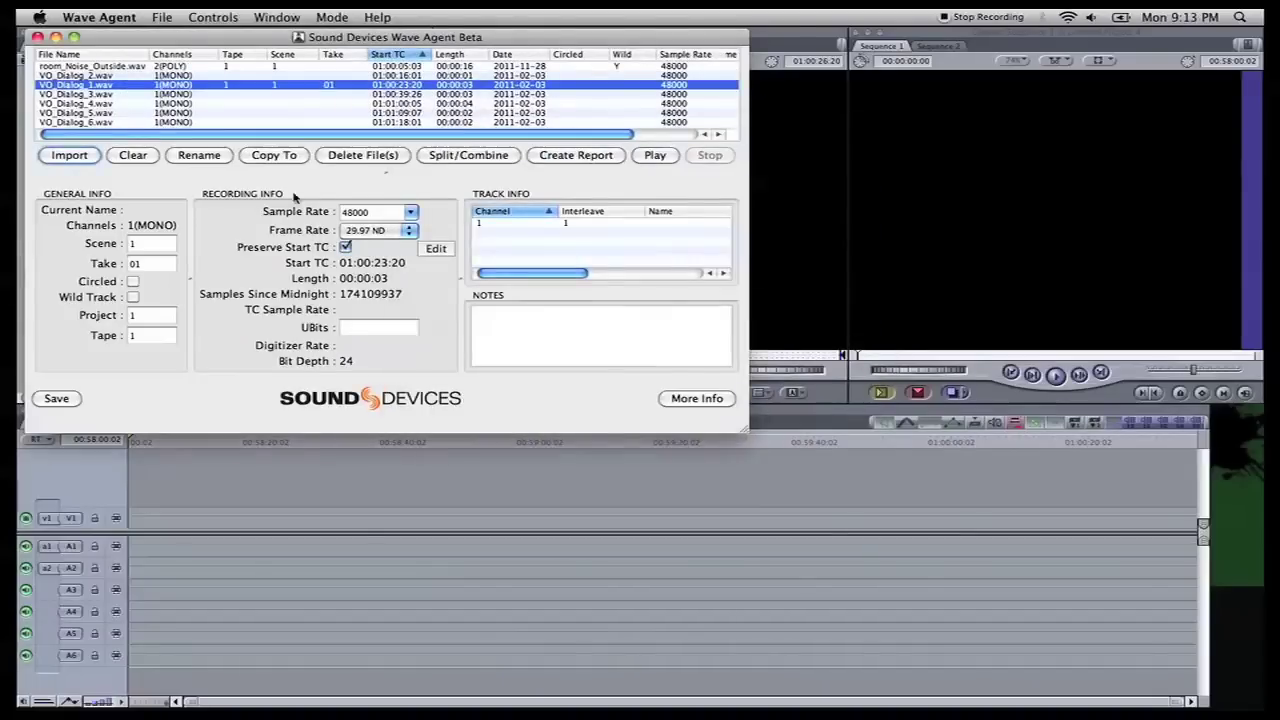
click(175, 67)
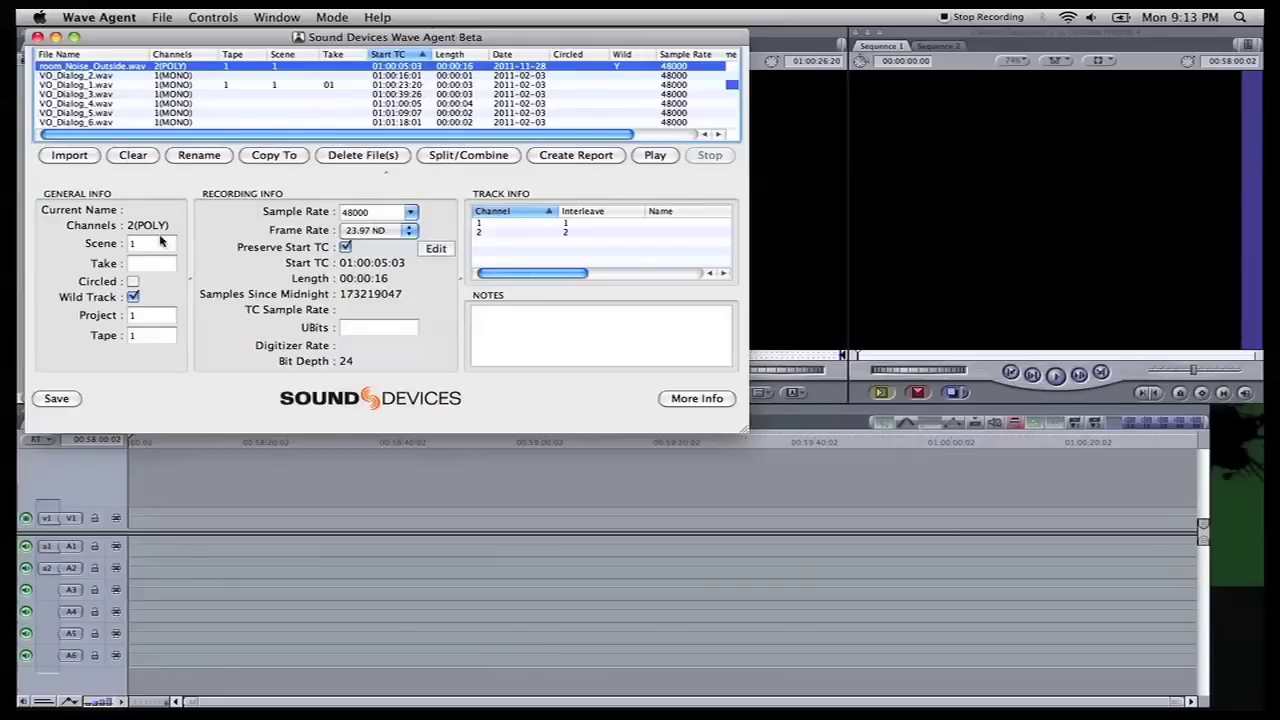
- Set room_Noise_Outside.wav's frame rate to 29.97 ND
click(395, 233)
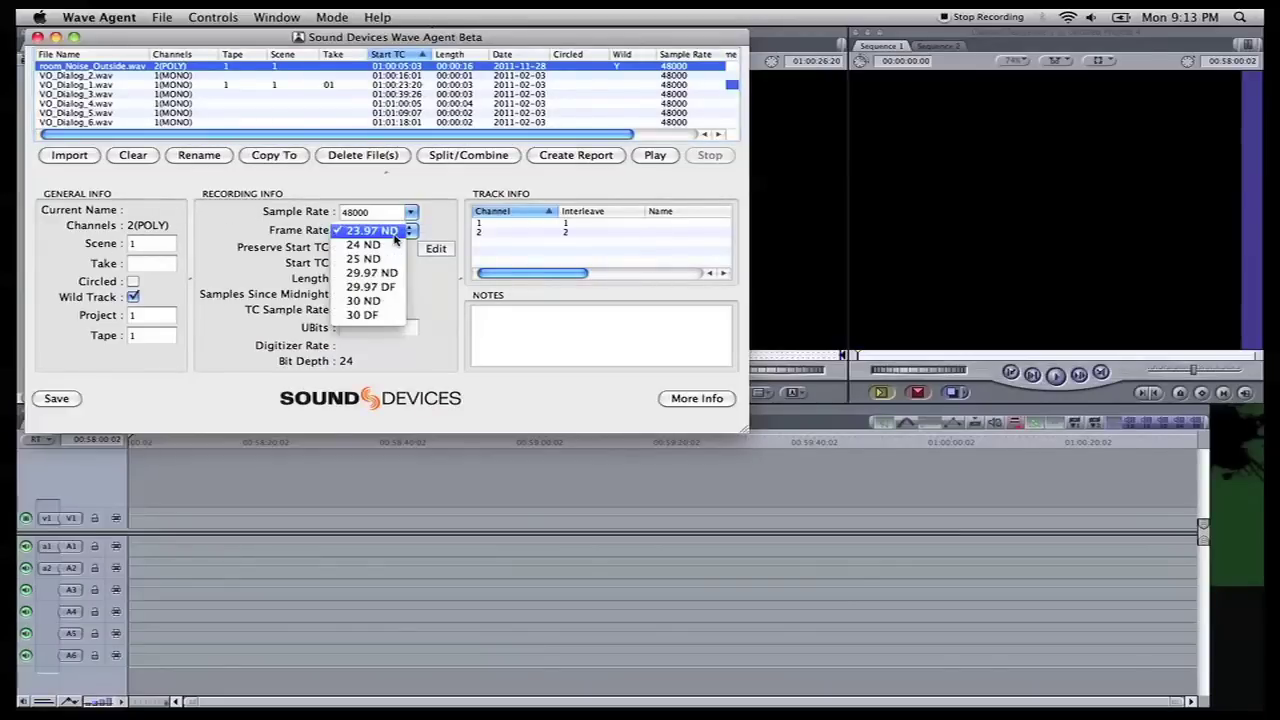
click(393, 275)
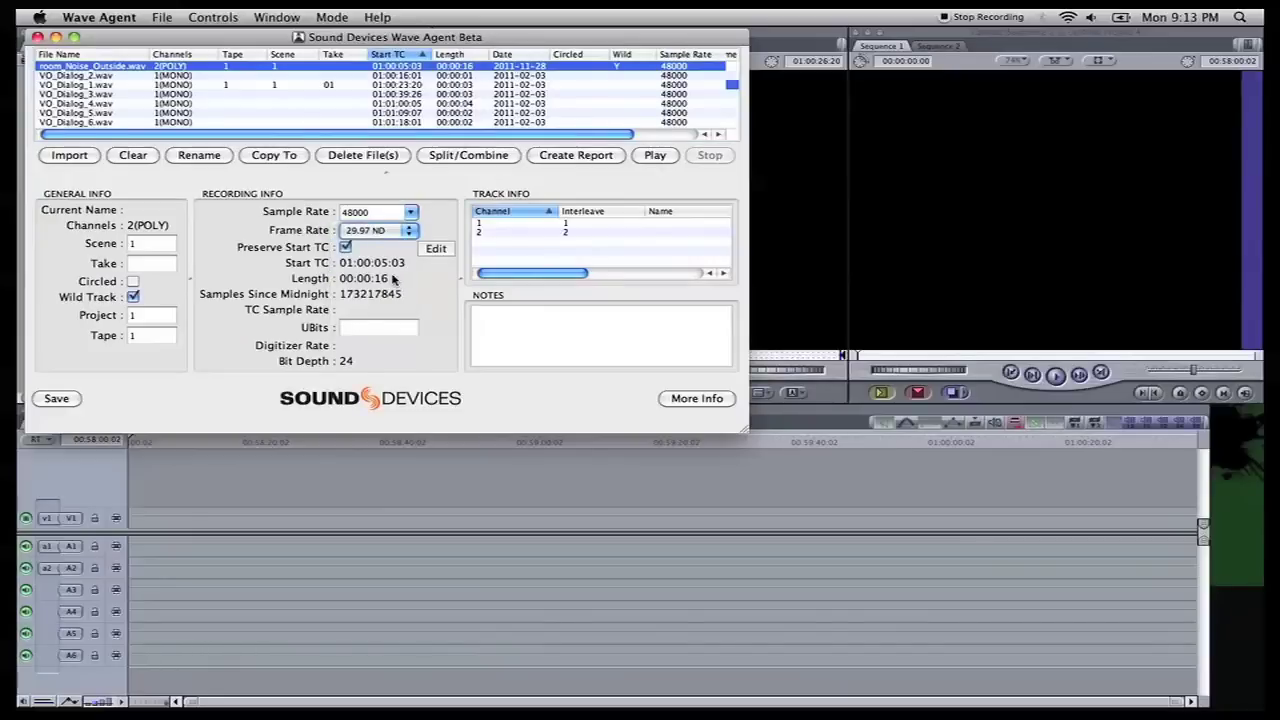
click(133, 298)
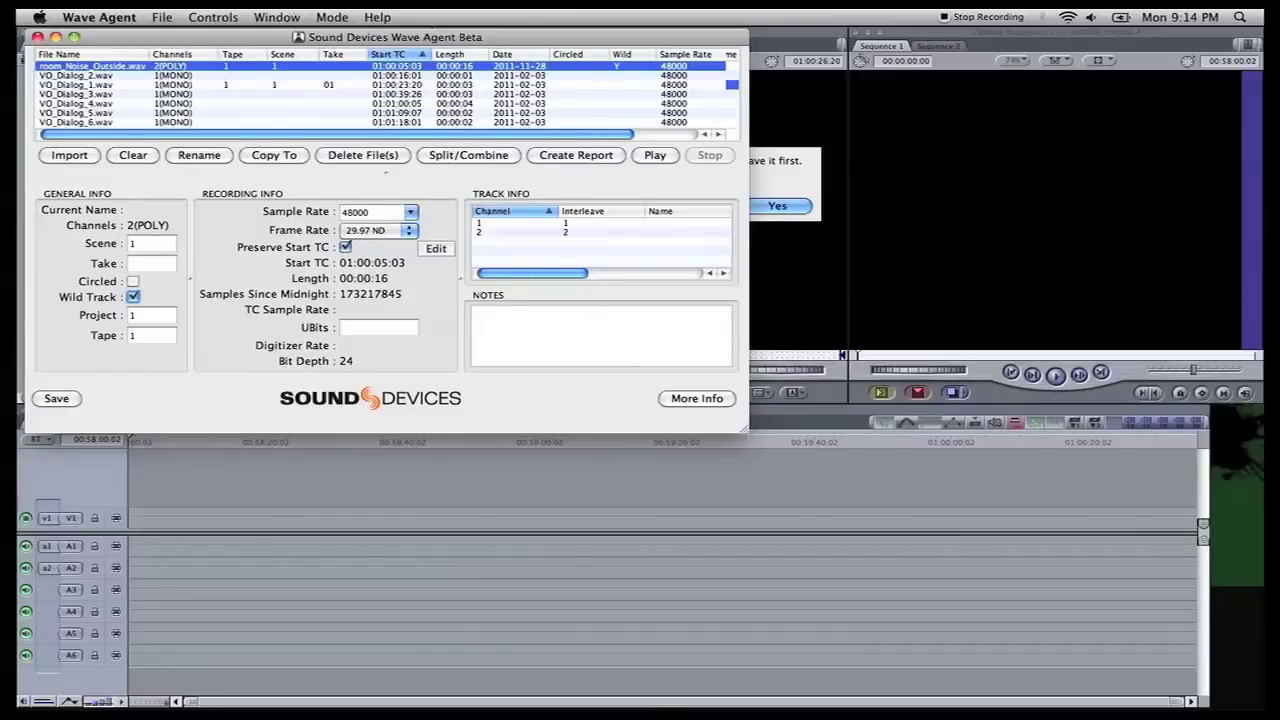
- Turn off Preserve Start TC for room_Noise_Outside.wav, save the change, and return to Final Cut Pro
click(345, 248)
click(57, 398)
click(512, 267)
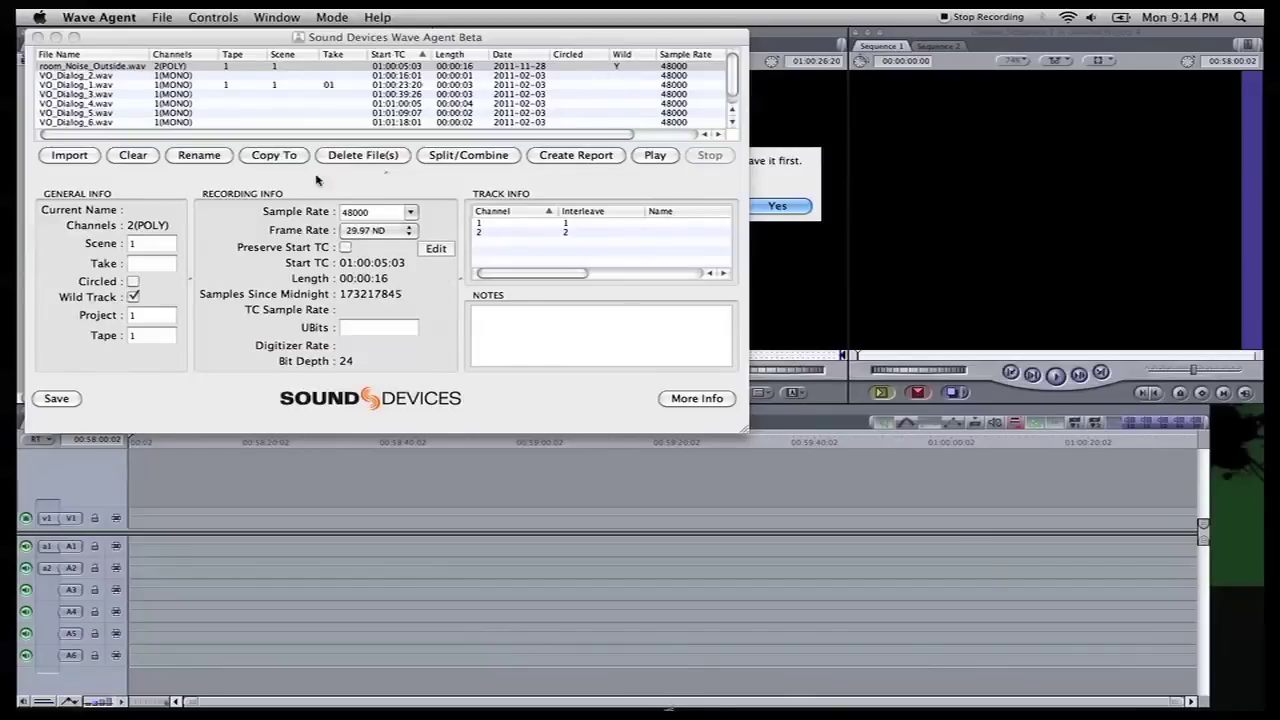
click(241, 86)
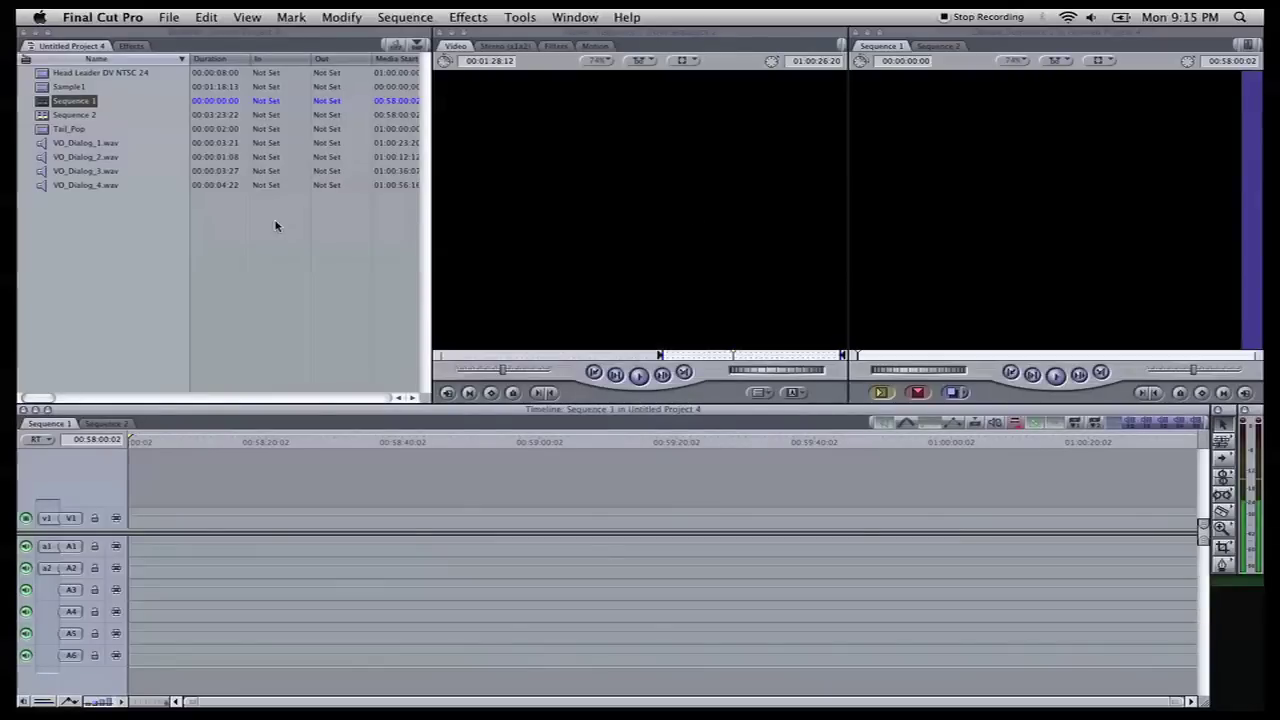
- Delete Sequence 2 and drag Head Leader DV NTSC 24 into Sequence 1 on V1, A1 and A2
click(107, 120)
key(Delete)
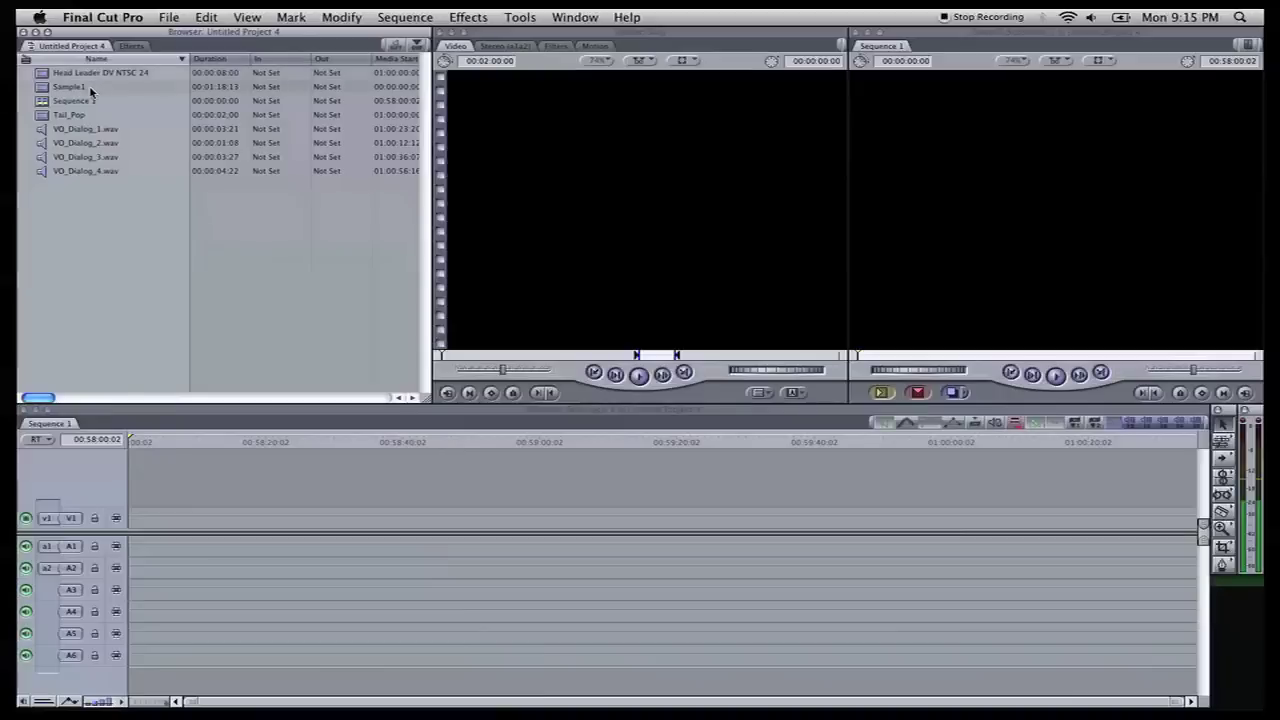
drag(77, 73, 740, 520)
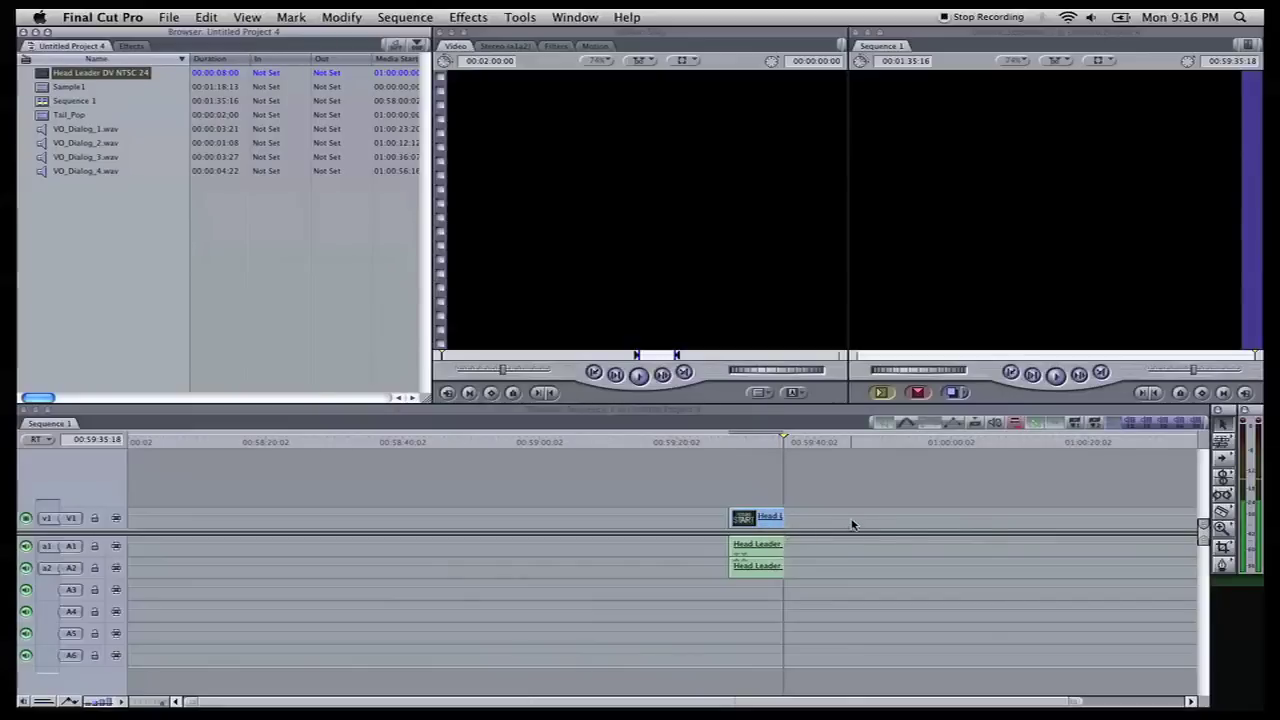
scroll(855, 523, right, 5)
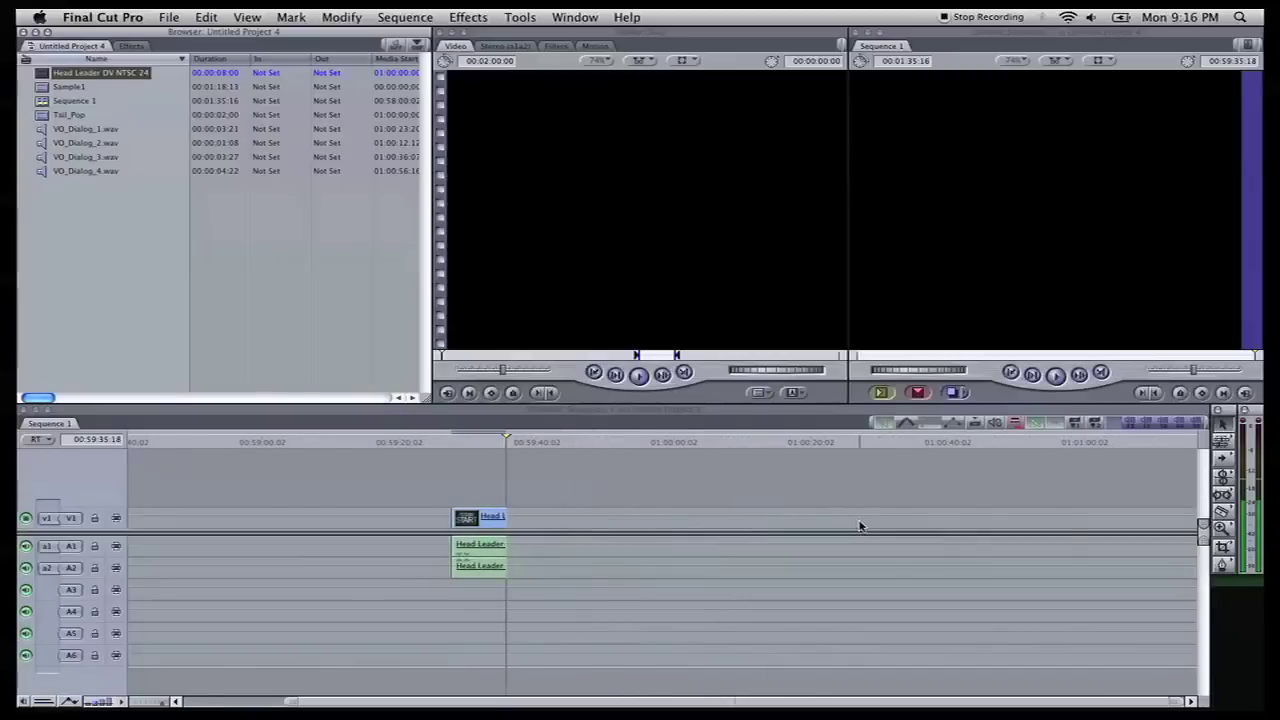
click(55, 90)
- Place the playhead at 01:00:00:00 and drop Sample1 onto V1, A1 and A2 there
drag(55, 92, 86, 215)
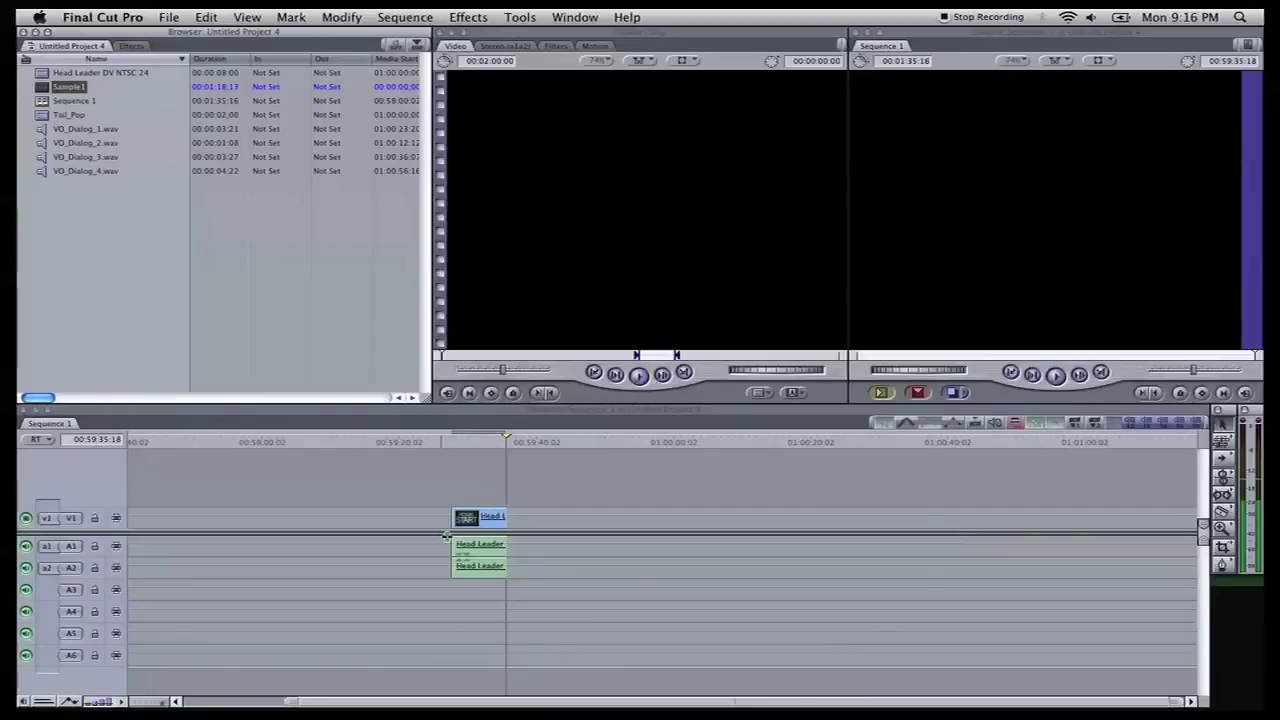
scroll(470, 540, right, 5)
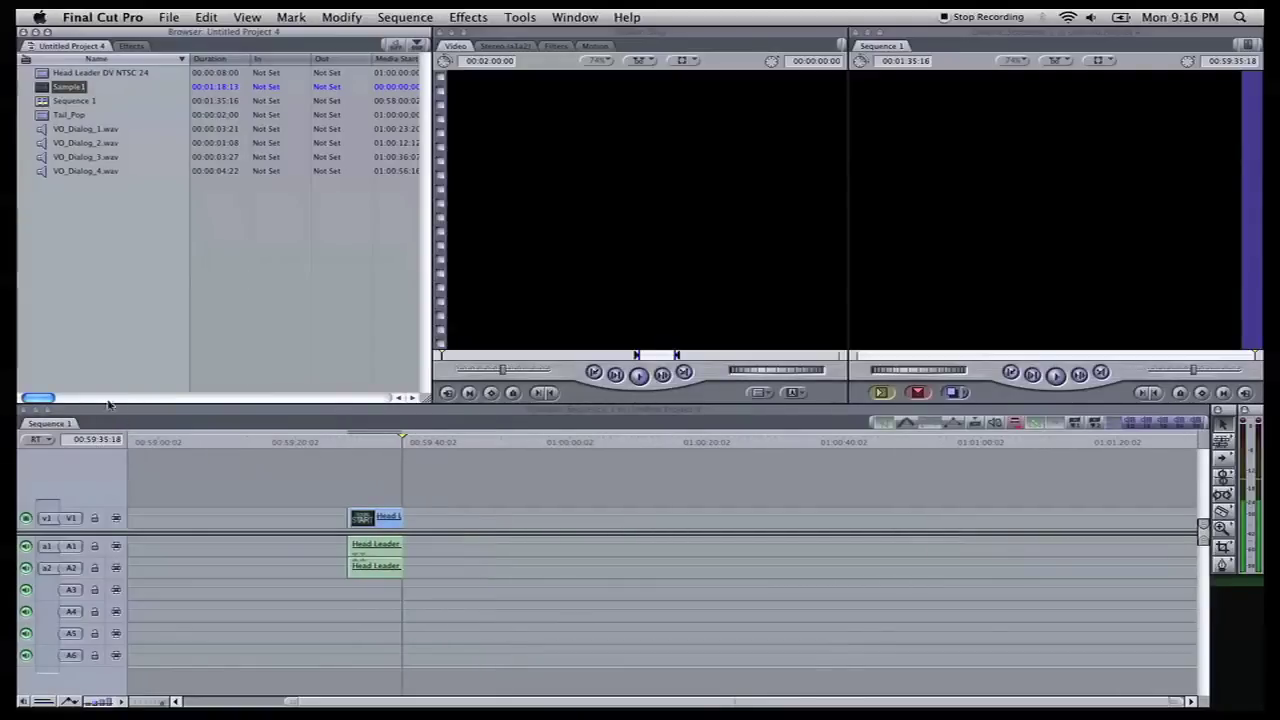
click(93, 440)
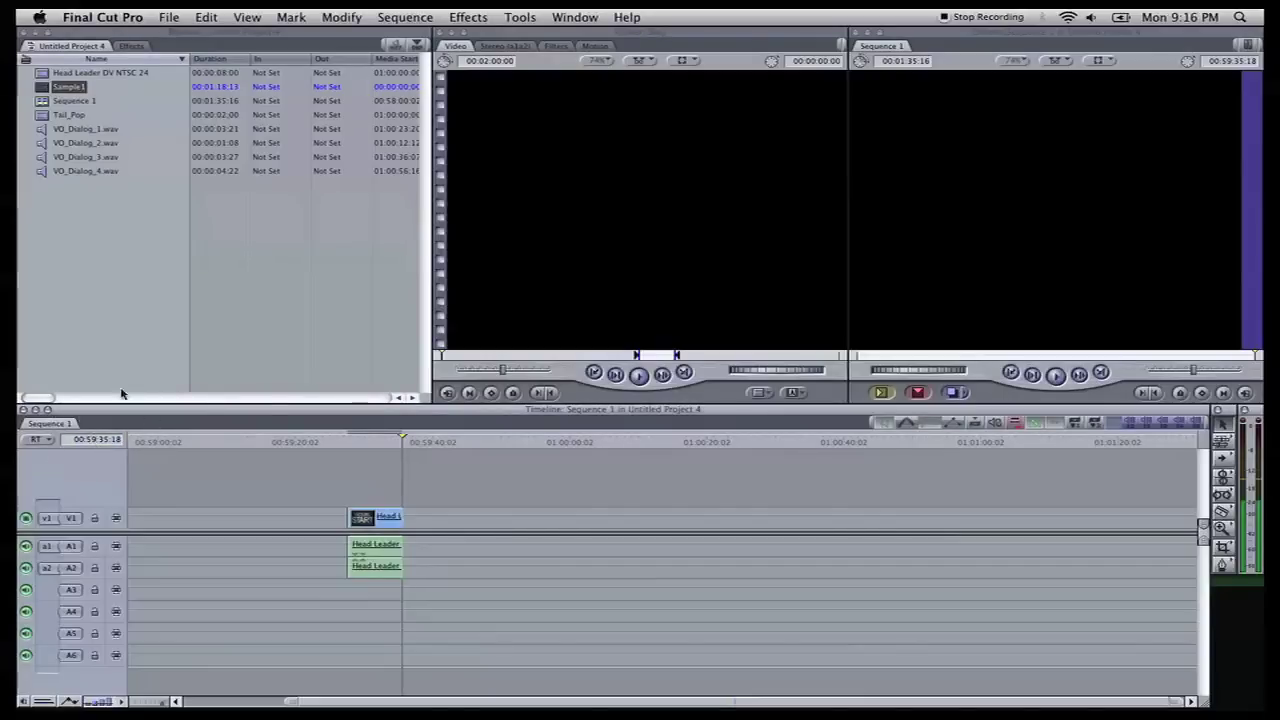
text(01:00:00:00)
key(Return)
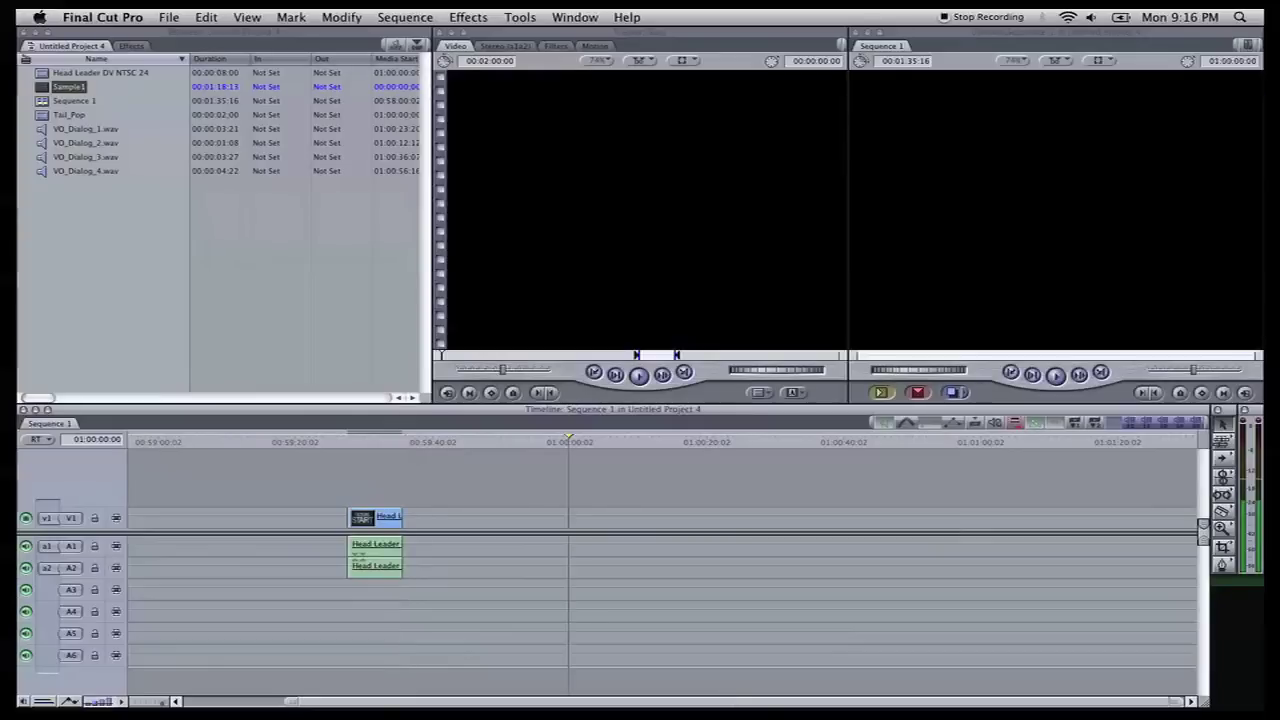
click(70, 90)
drag(70, 90, 593, 519)
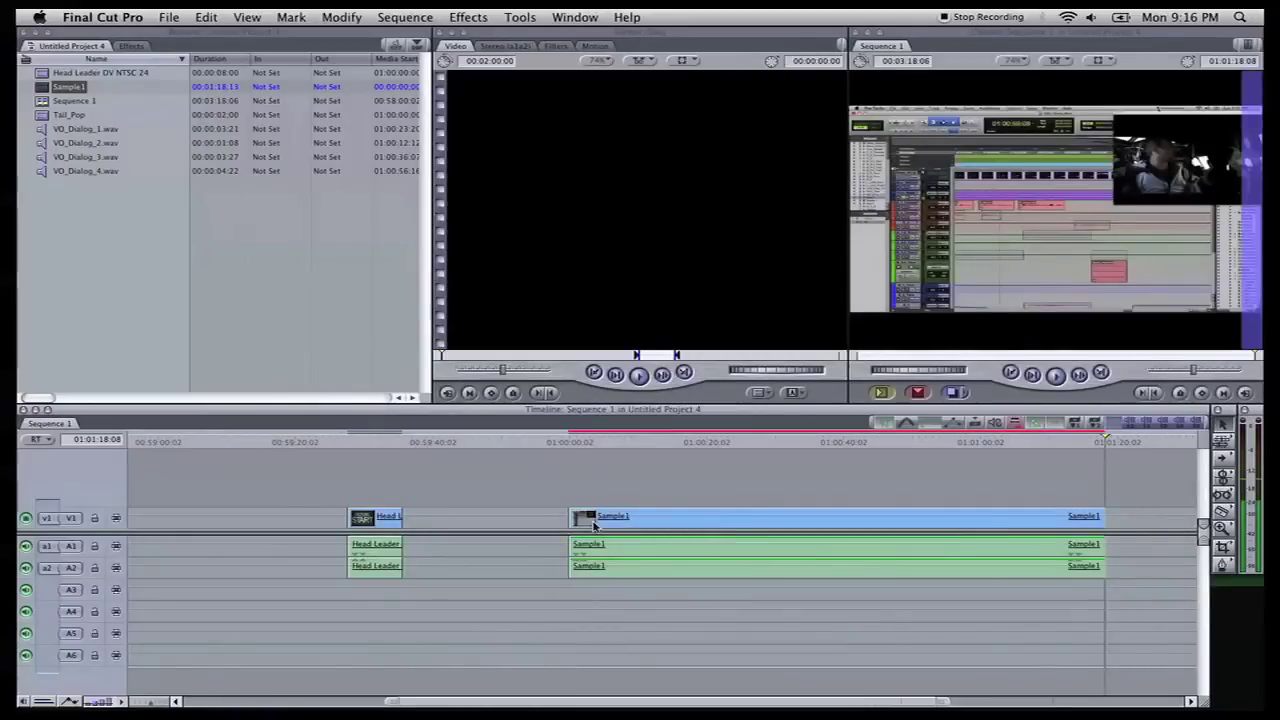
- Open the Timecode Viewer and slide the Head Leader to end exactly where Sample1 starts
key(Up)
key(ctrl+t)
click(387, 520)
drag(387, 522, 542, 522)
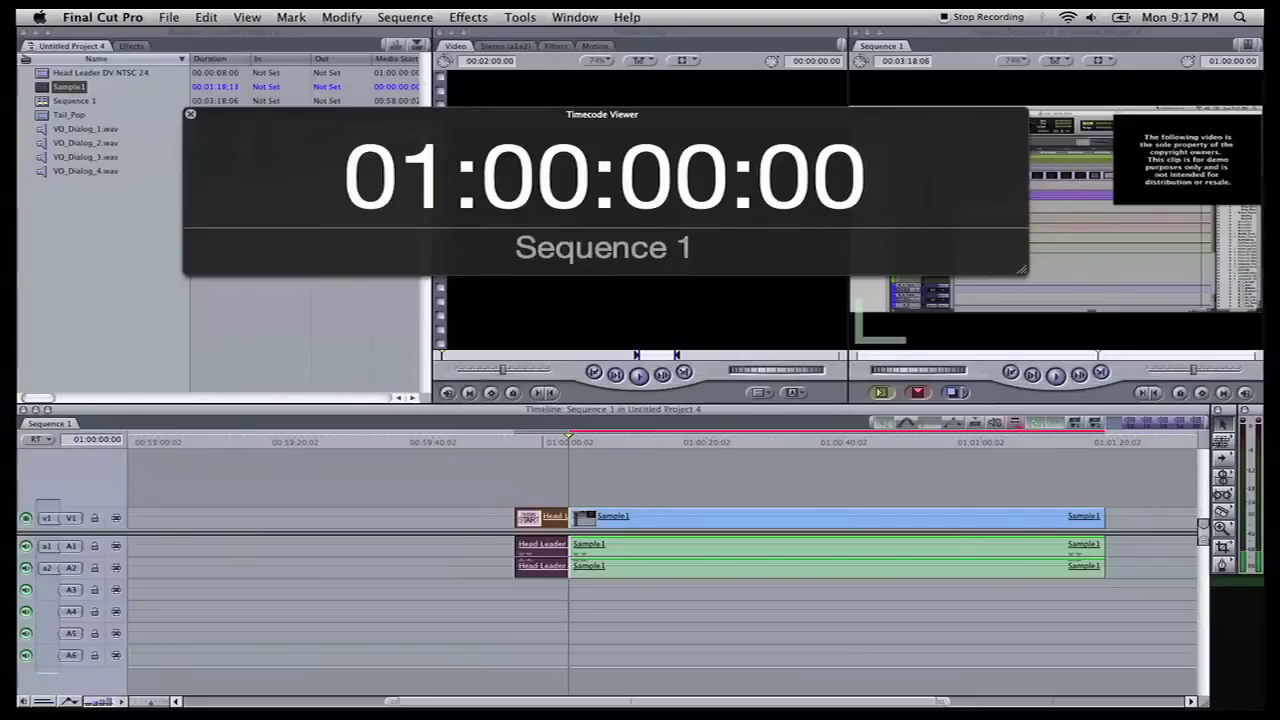
- Jump to 00:59:58:00, play through the leader's 2 frame, then drop Tail_Pop after Sample1
text(1:00:)
text(58:00)
key(BackSpace)
key(BackSpace)
text(5)
key(shift+Left)
key(shift+Left)
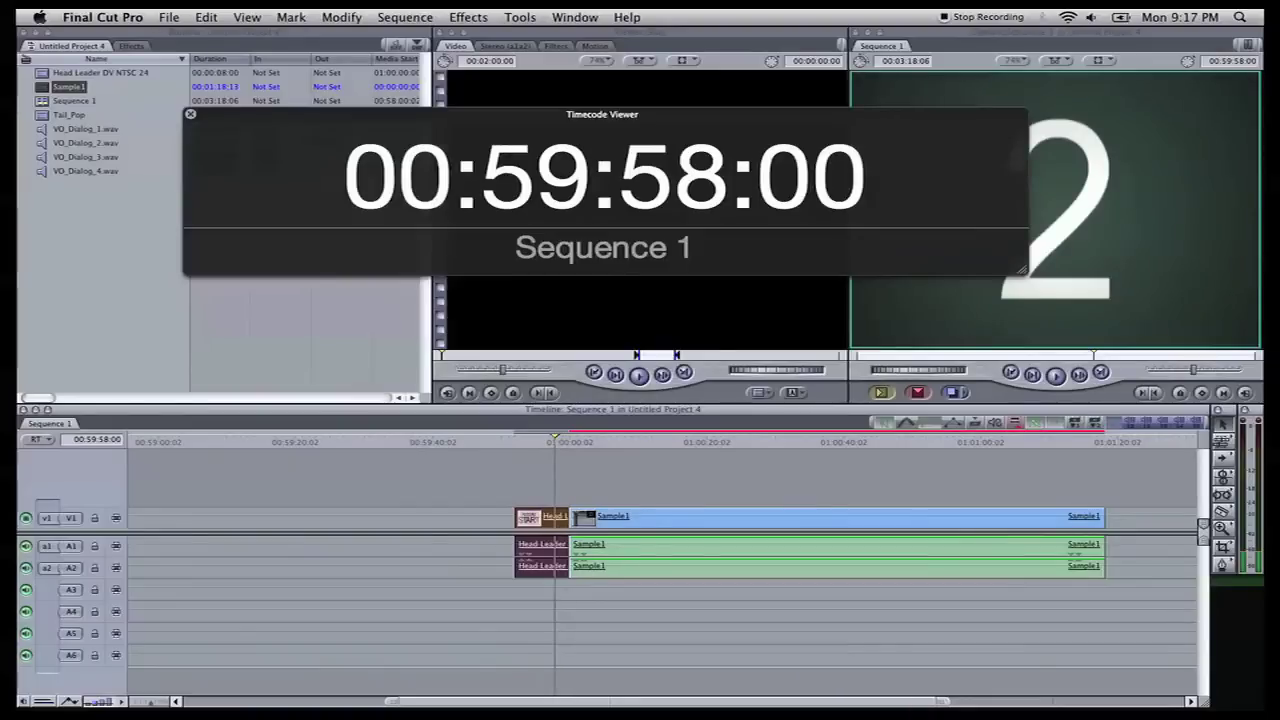
key(space)
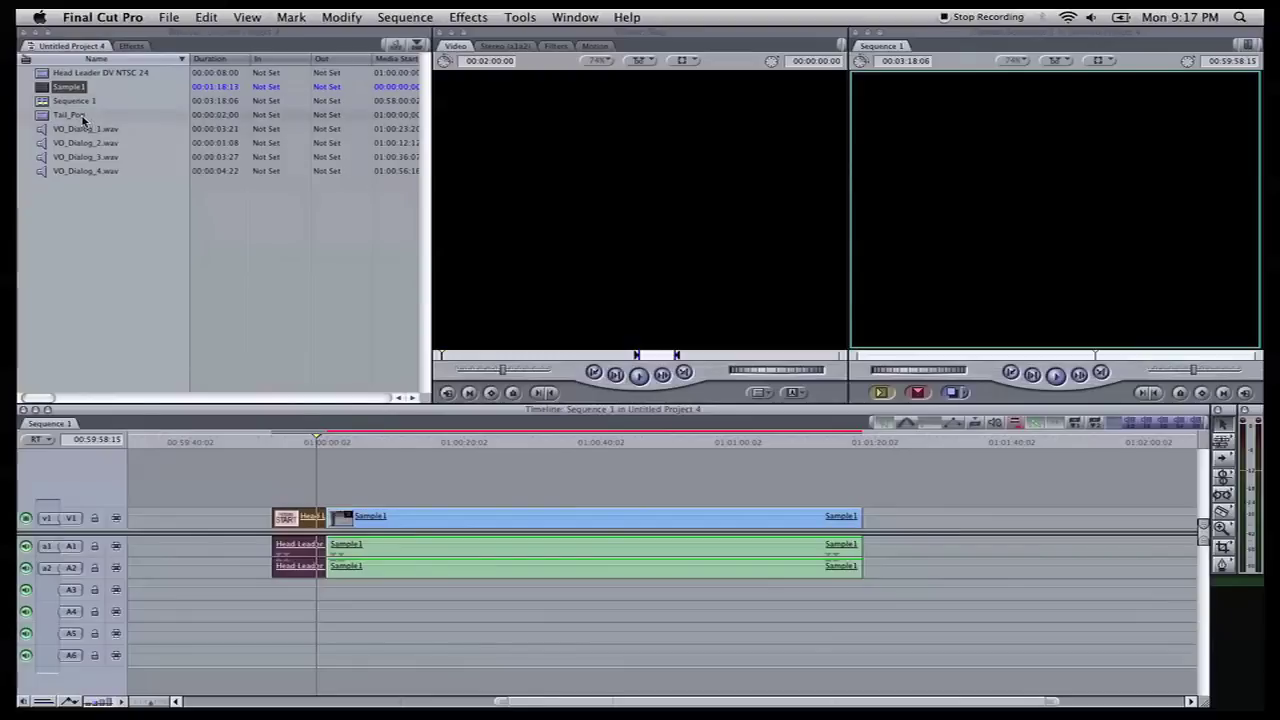
drag(76, 116, 876, 520)
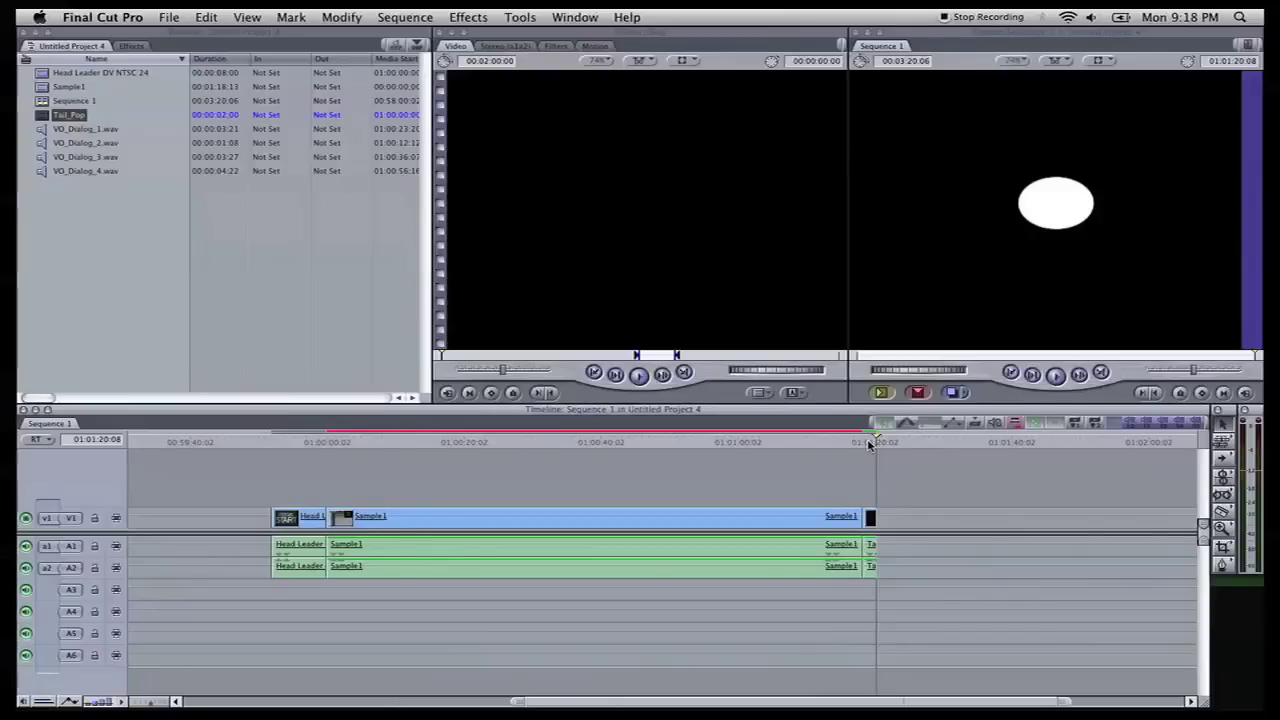
- Move the playhead back into the countdown leader and place VO_Dialog_1.wav on track A3
click(292, 444)
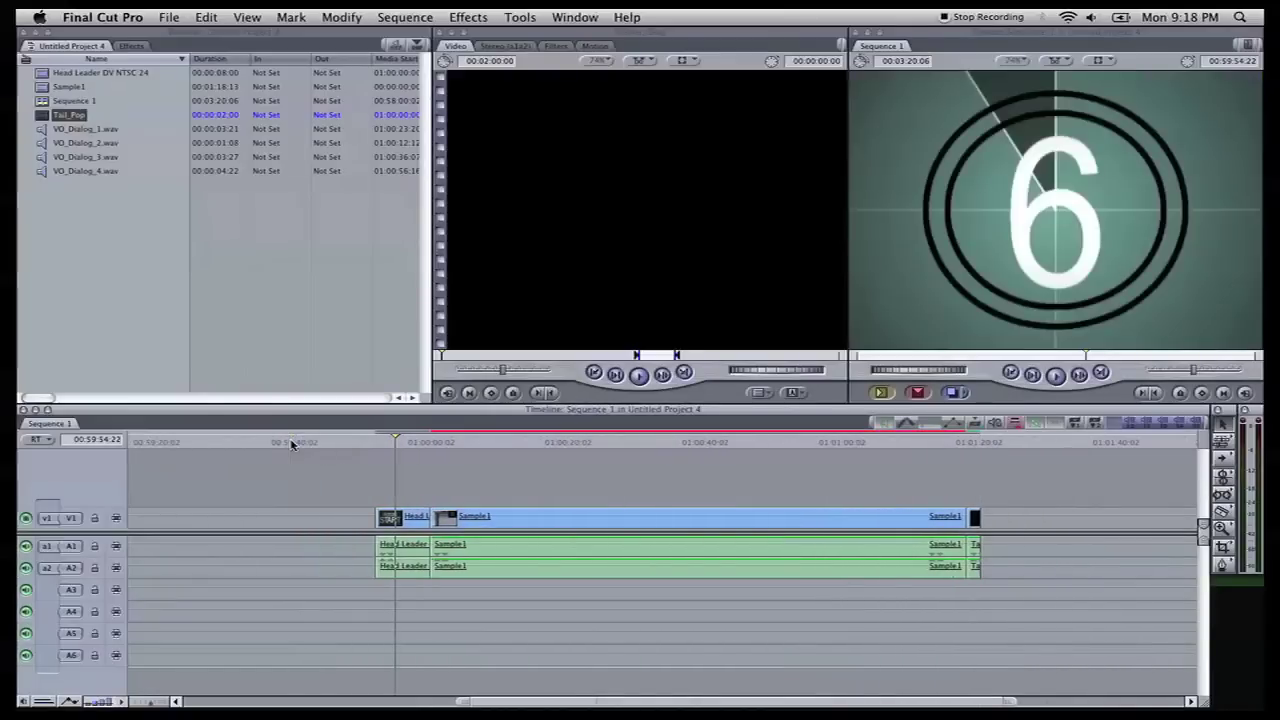
drag(78, 130, 462, 592)
- Place VO_Dialog_2 on A4, then undo an accidental VO_Dialog_3 insert that split Sample1
drag(77, 144, 508, 612)
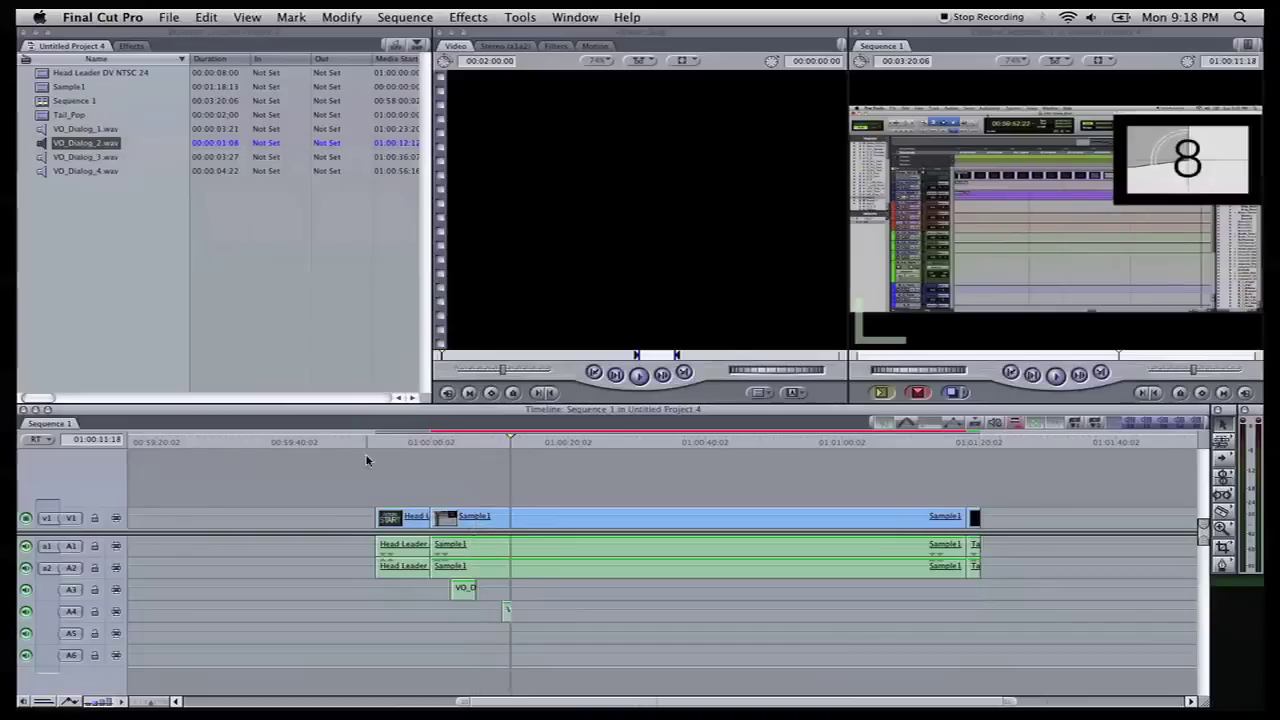
click(87, 160)
drag(87, 160, 553, 631)
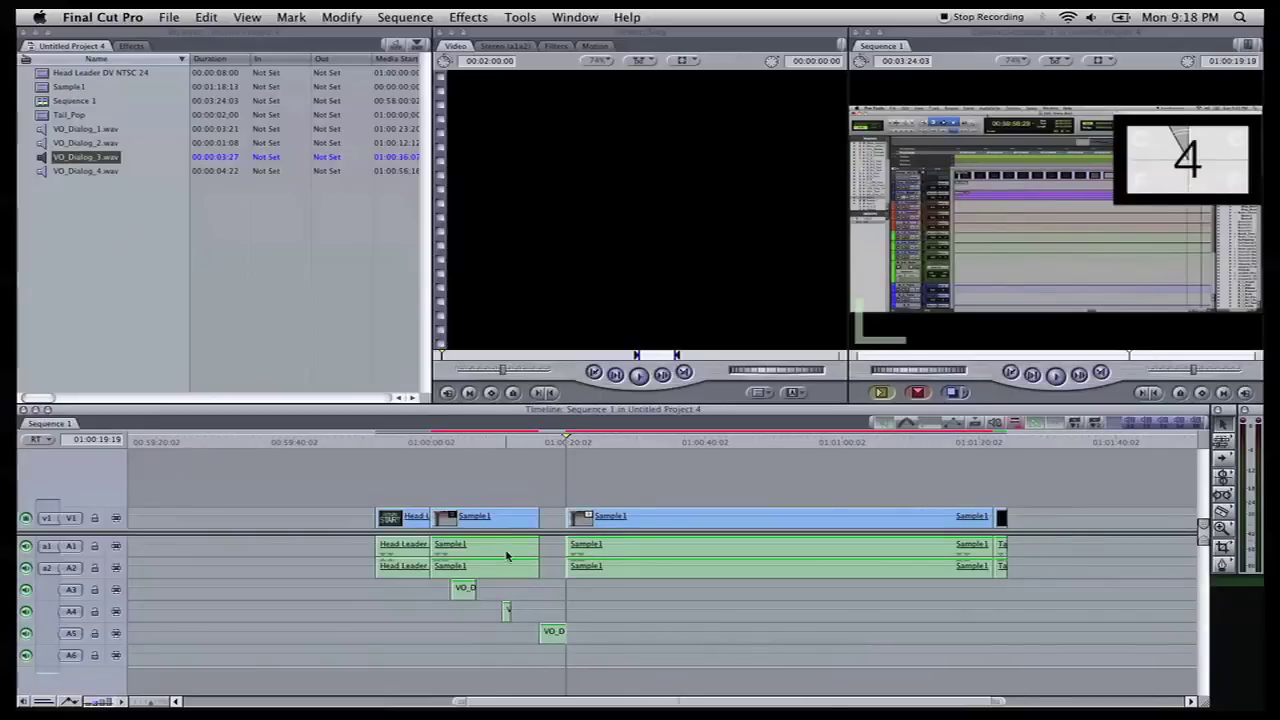
click(555, 637)
click(204, 18)
click(211, 37)
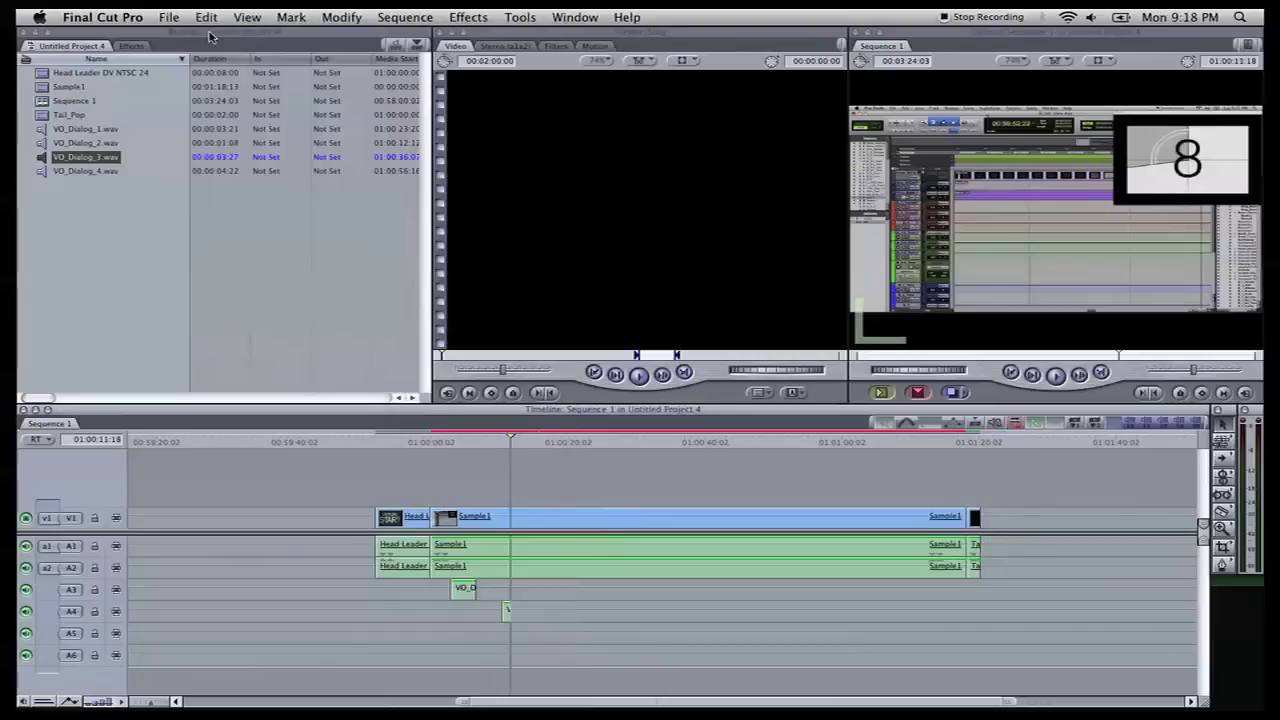
- Overwrite VO_Dialog_3 onto track A5 and VO_Dialog_4 onto track A6
drag(96, 158, 548, 634)
drag(85, 171, 610, 657)
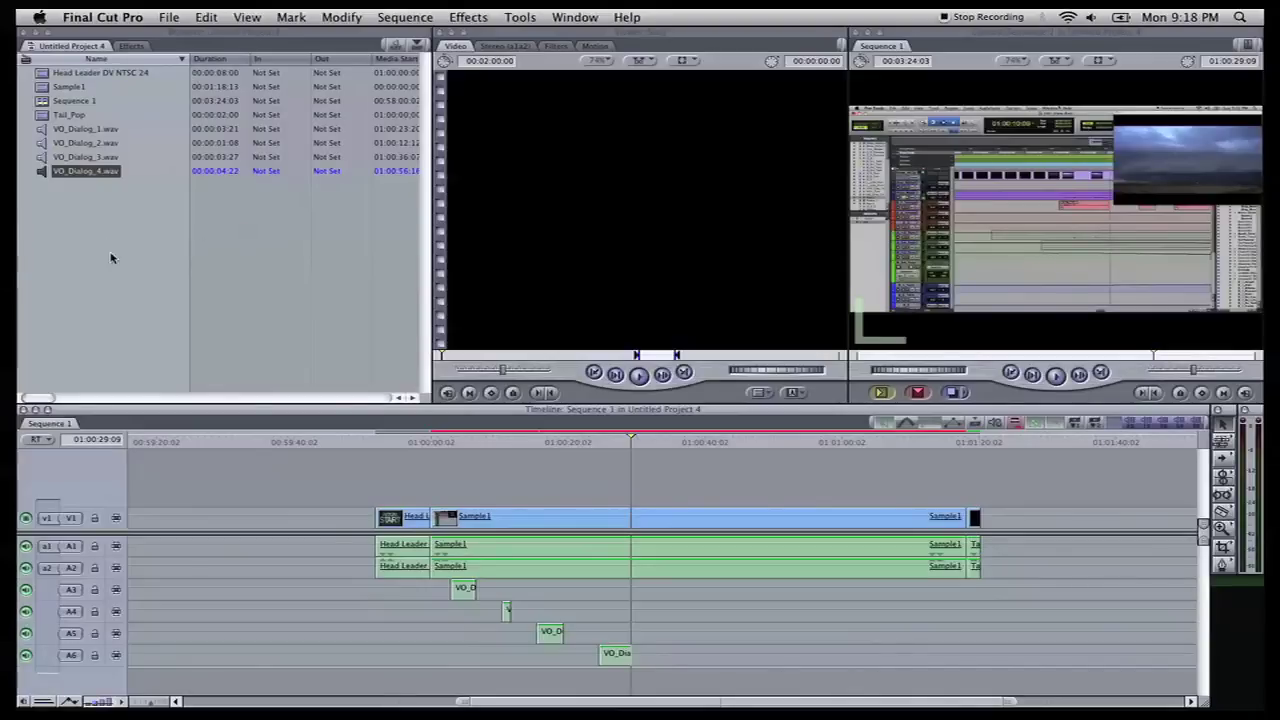
right_click(95, 211)
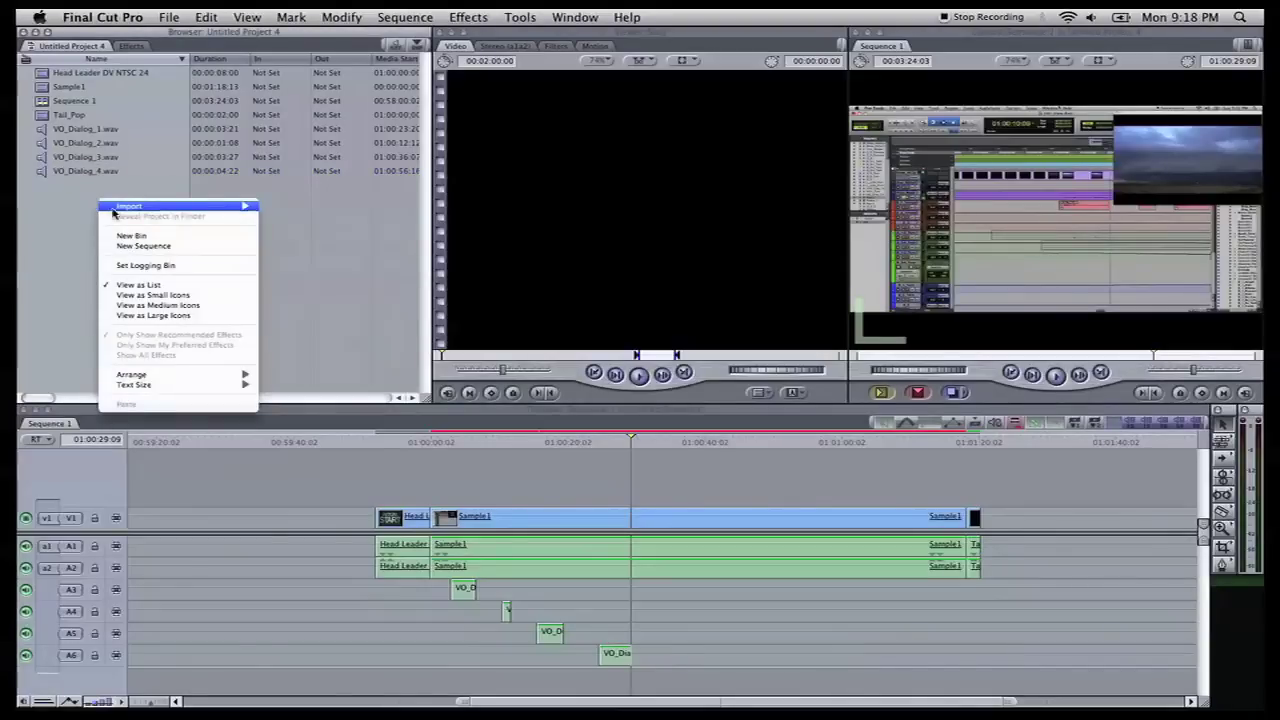
- Create a new sequence named Sequence 2 from the Browser's context menu and open it in the timeline
click(150, 246)
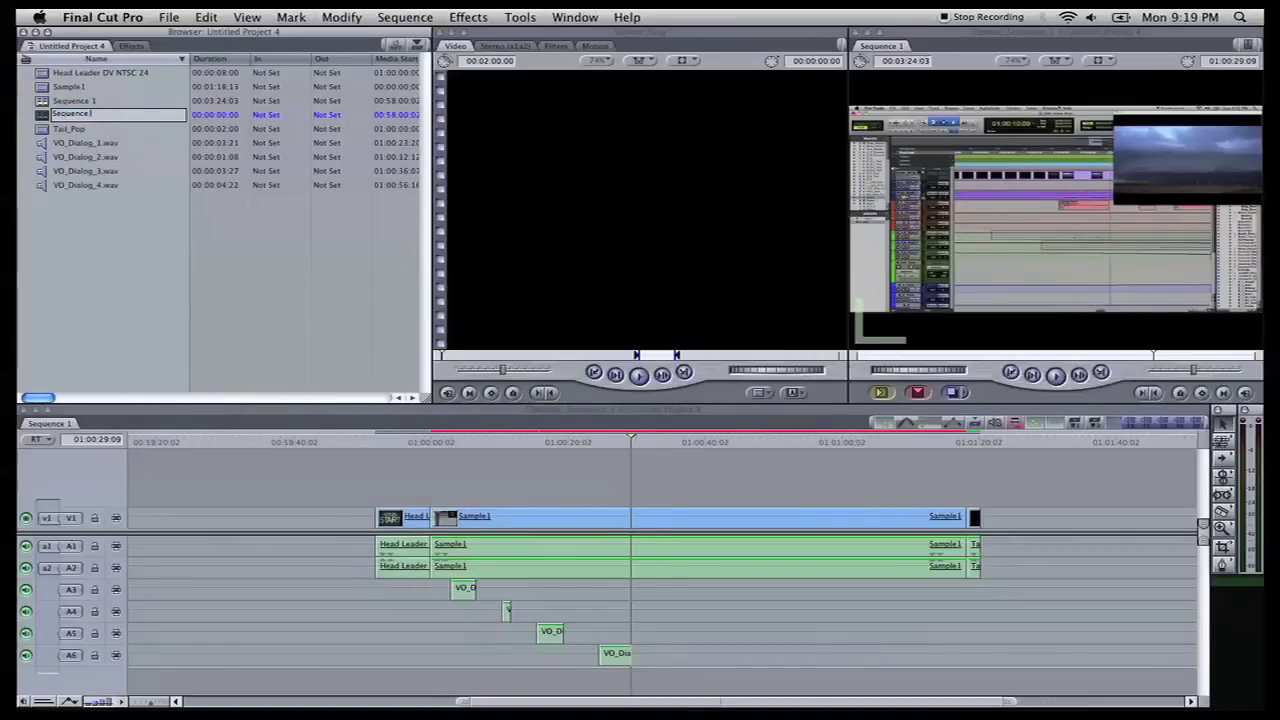
text(2)
key(Return)
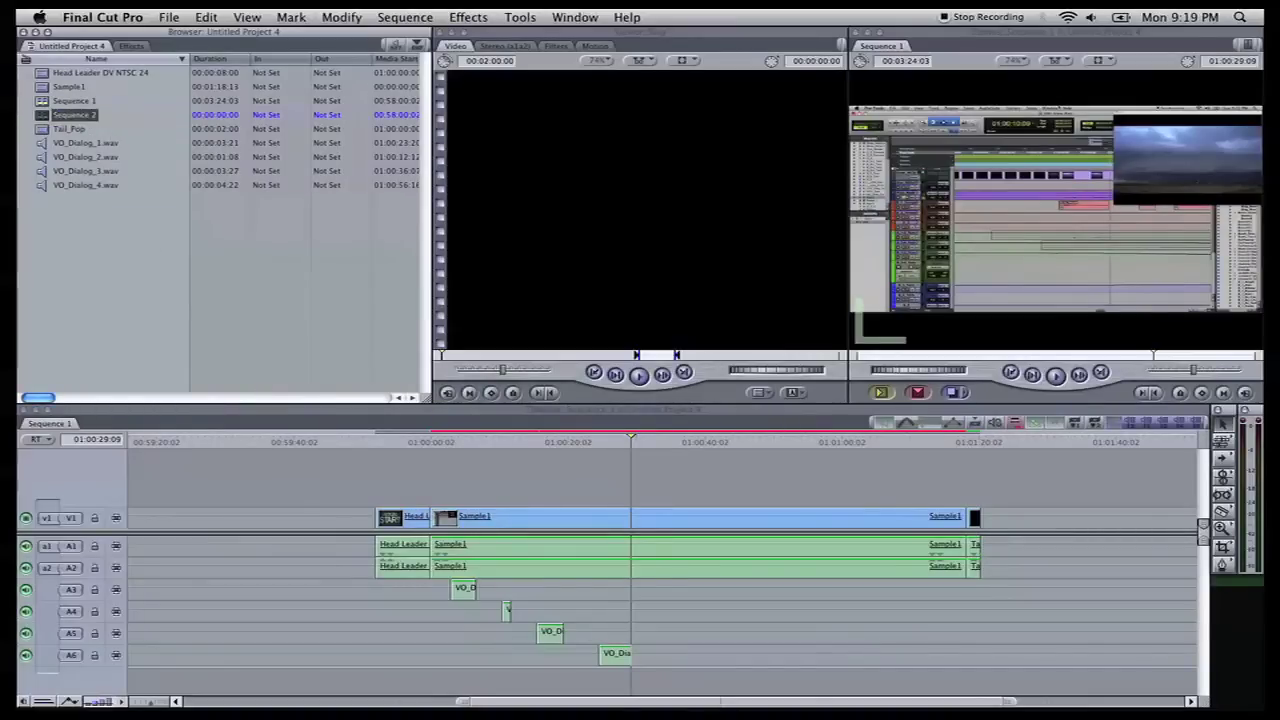
double_click(47, 119)
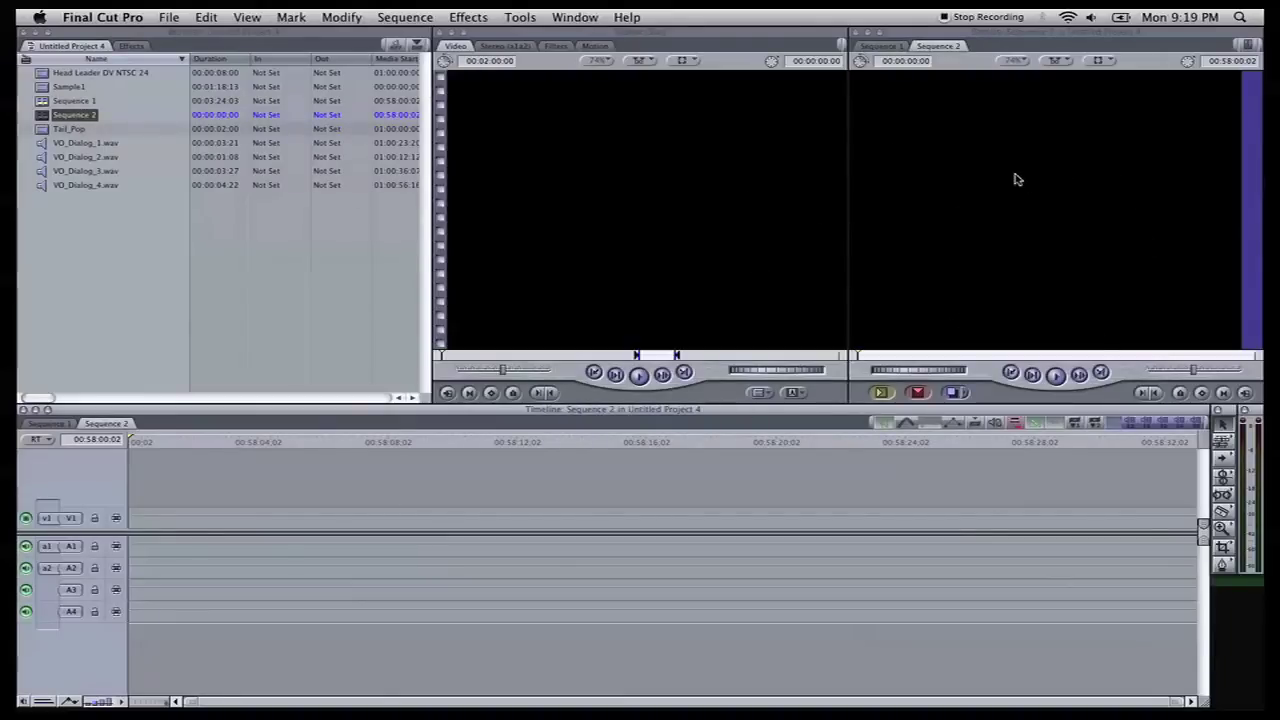
click(57, 103)
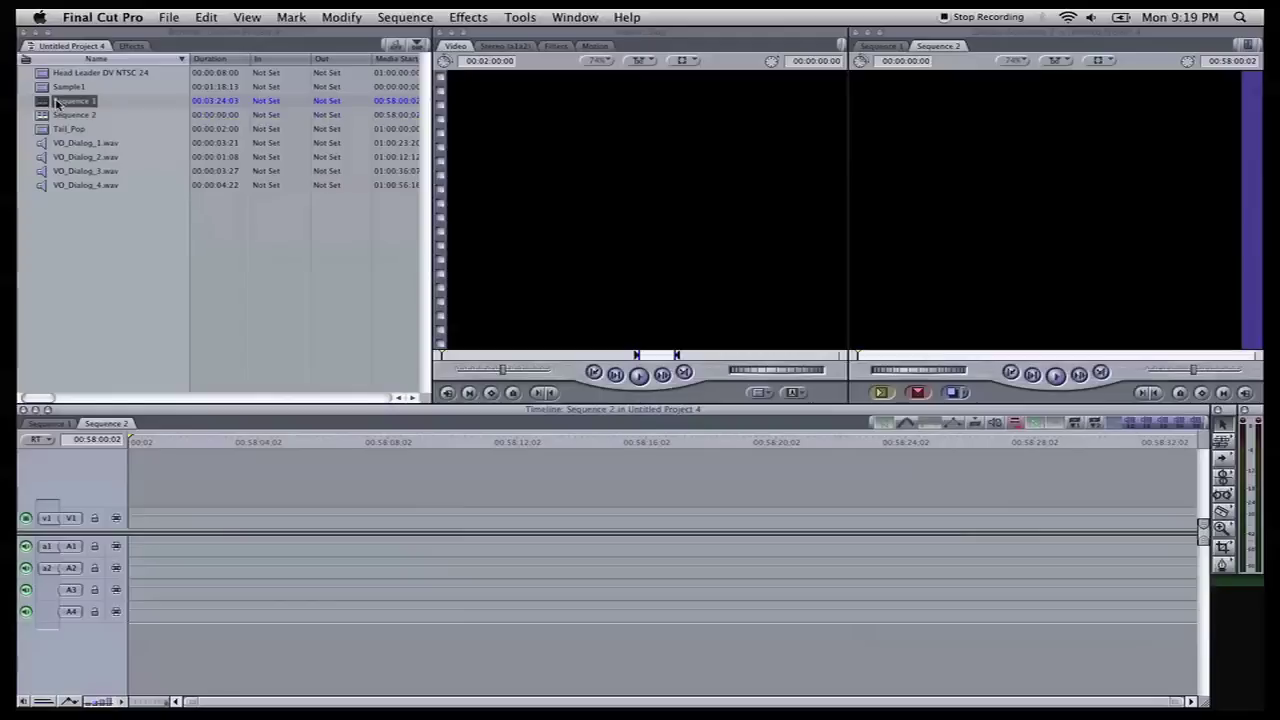
- Nest Sequence 1 into Sequence 2, let Sequence 2 adopt its settings, and inspect the timeline
drag(57, 103, 950, 172)
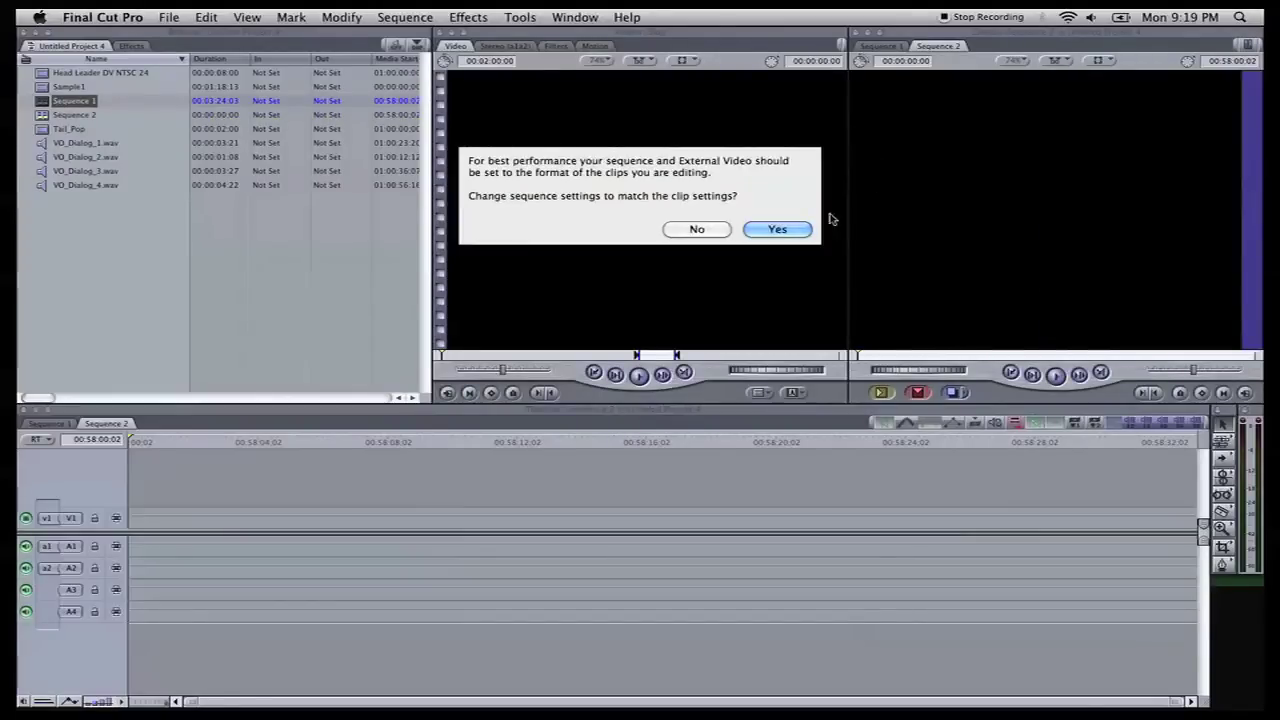
click(760, 229)
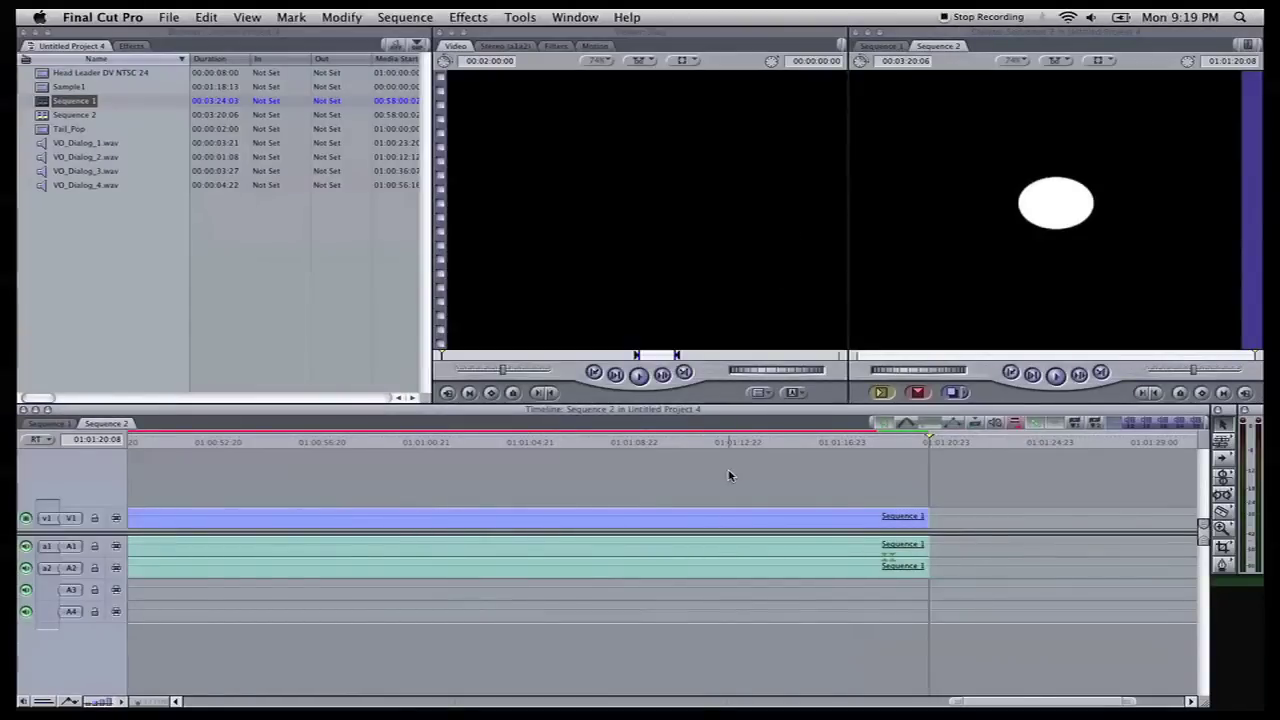
scroll(386, 457, left, 10)
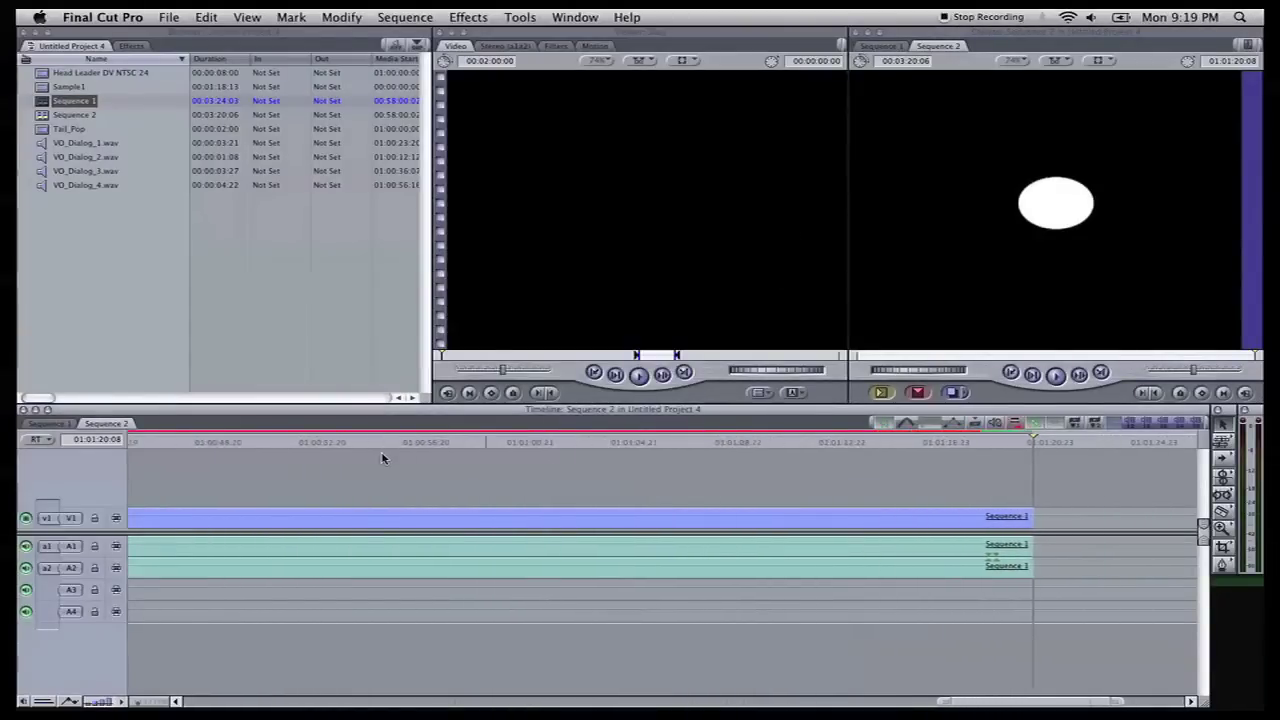
scroll(381, 457, left, 15)
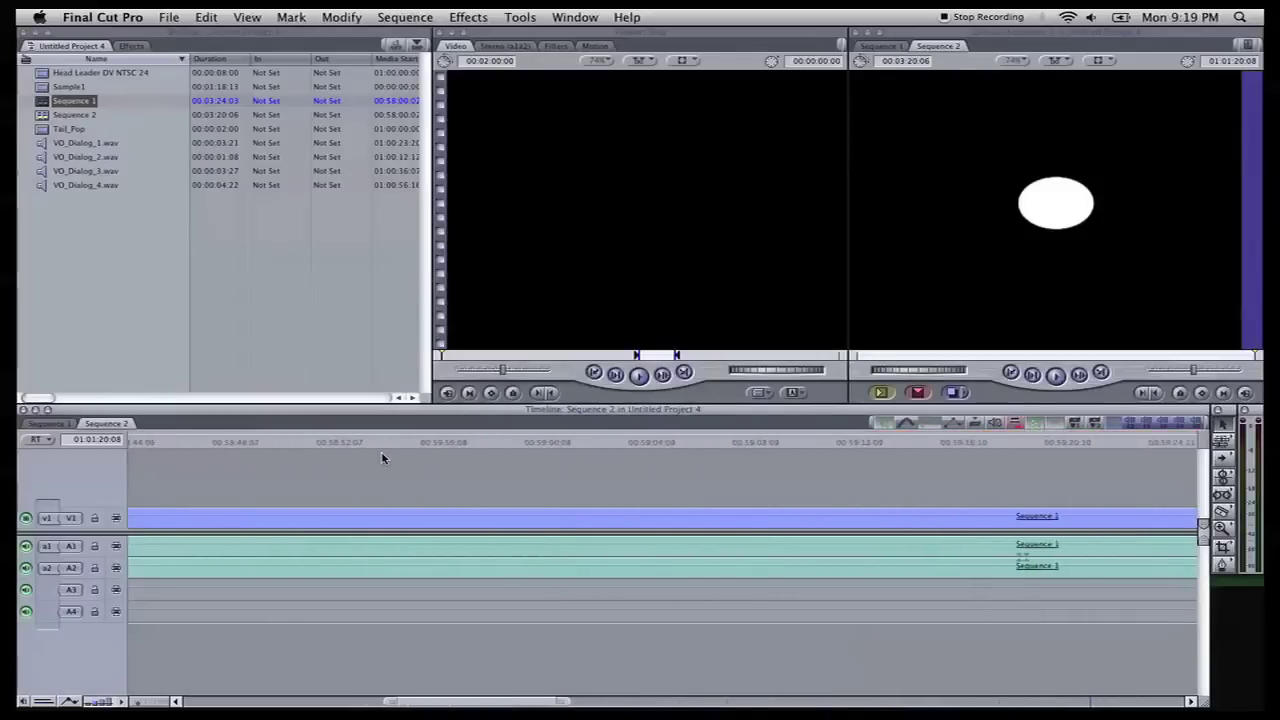
click(136, 704)
drag(136, 704, 157, 705)
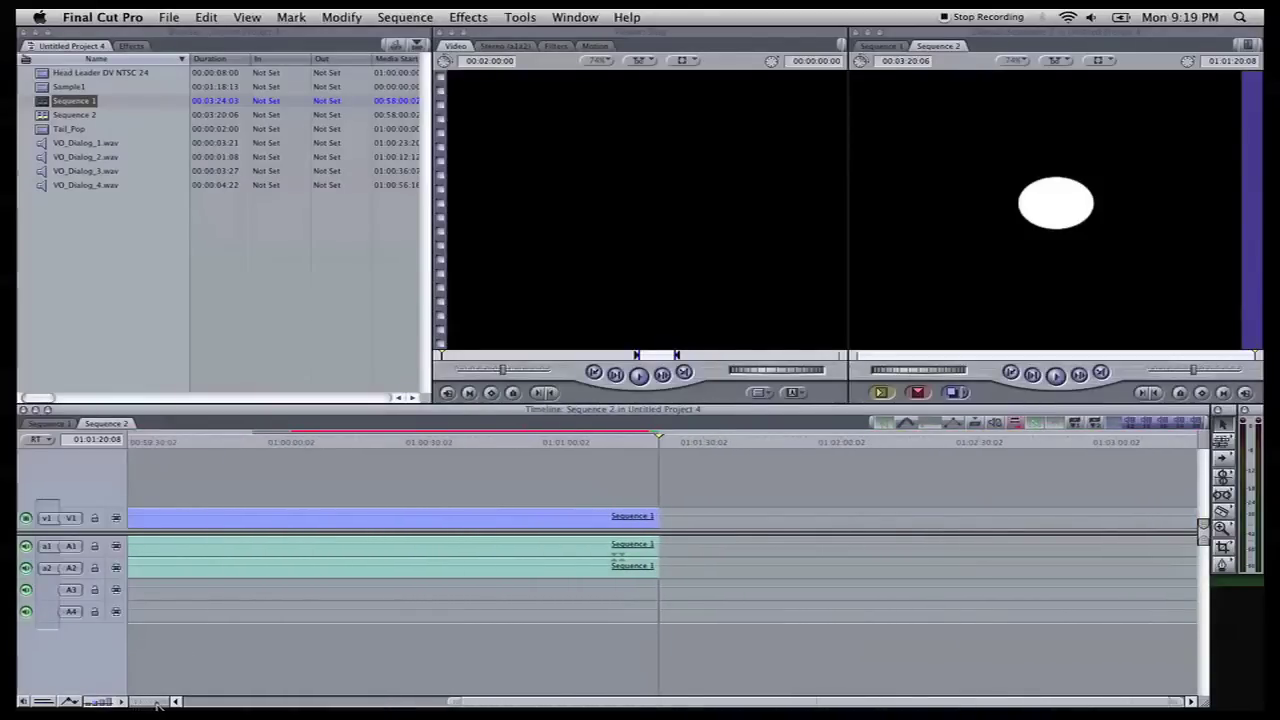
scroll(345, 650, left, 10)
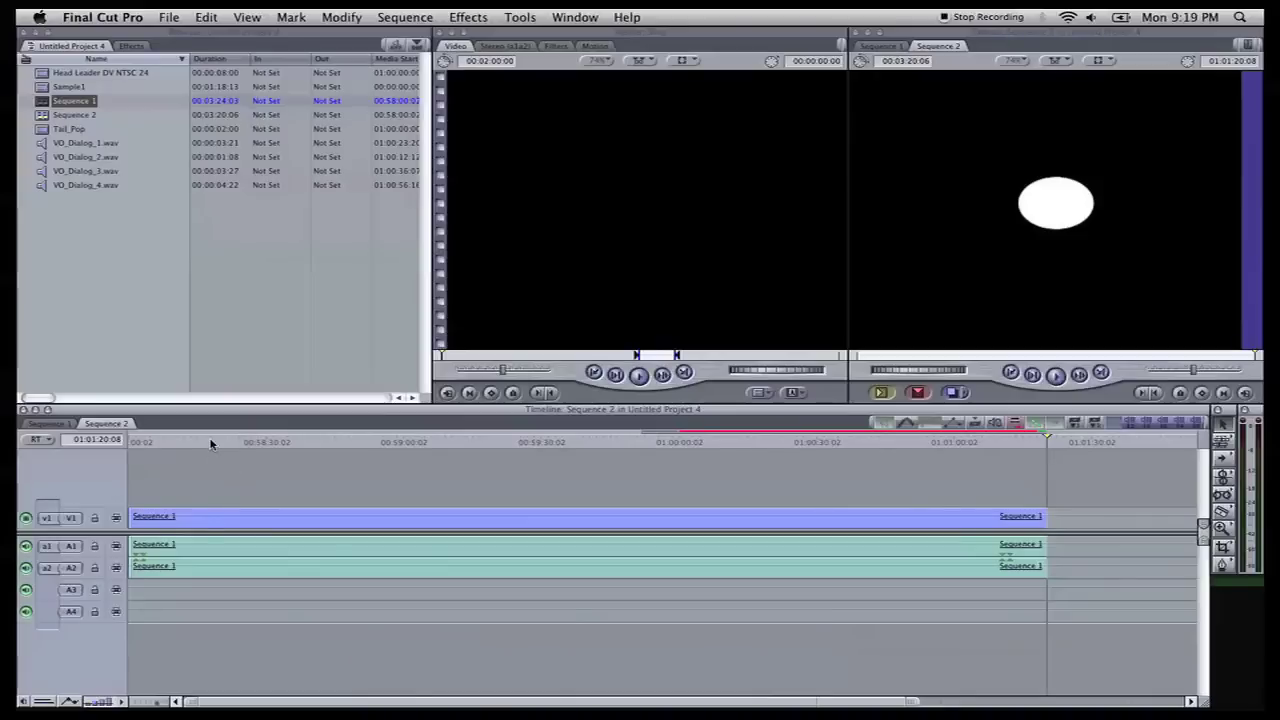
scroll(423, 477, right, 5)
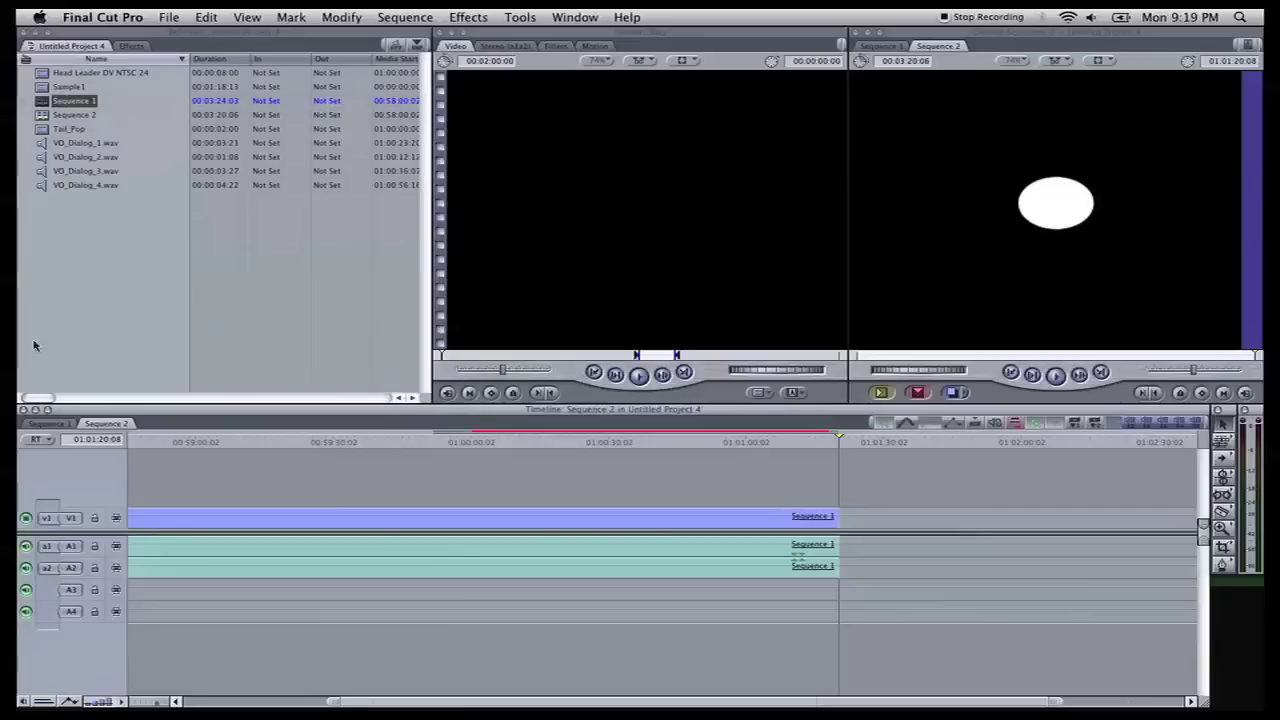
- In Sequence 1, set an In point at 00:59:52:04 and an Out point at 01:01:20:08
click(46, 423)
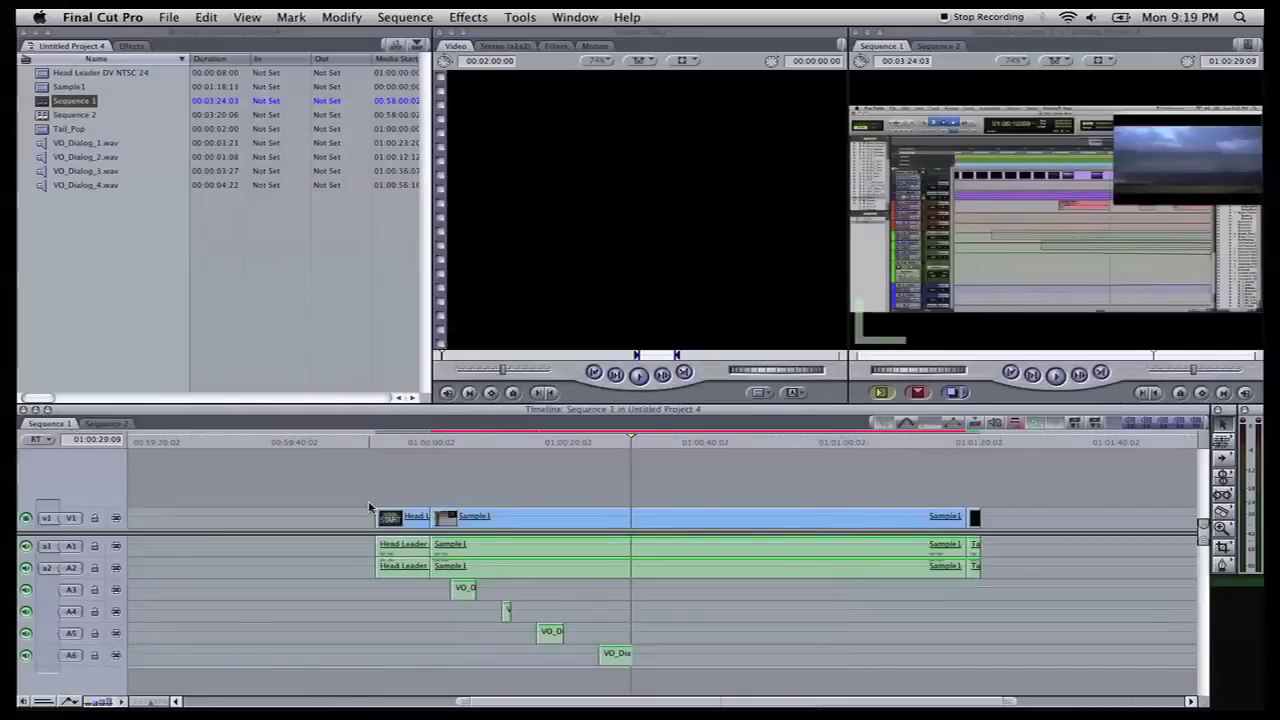
click(376, 446)
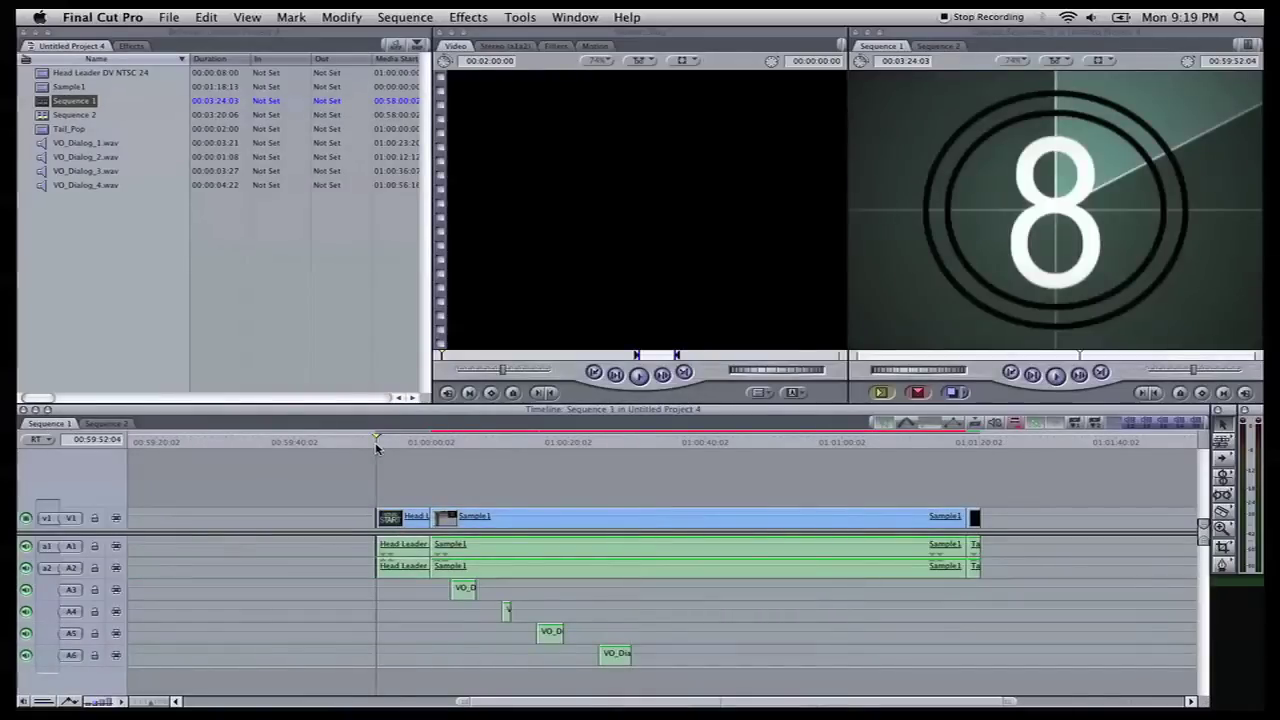
key(i)
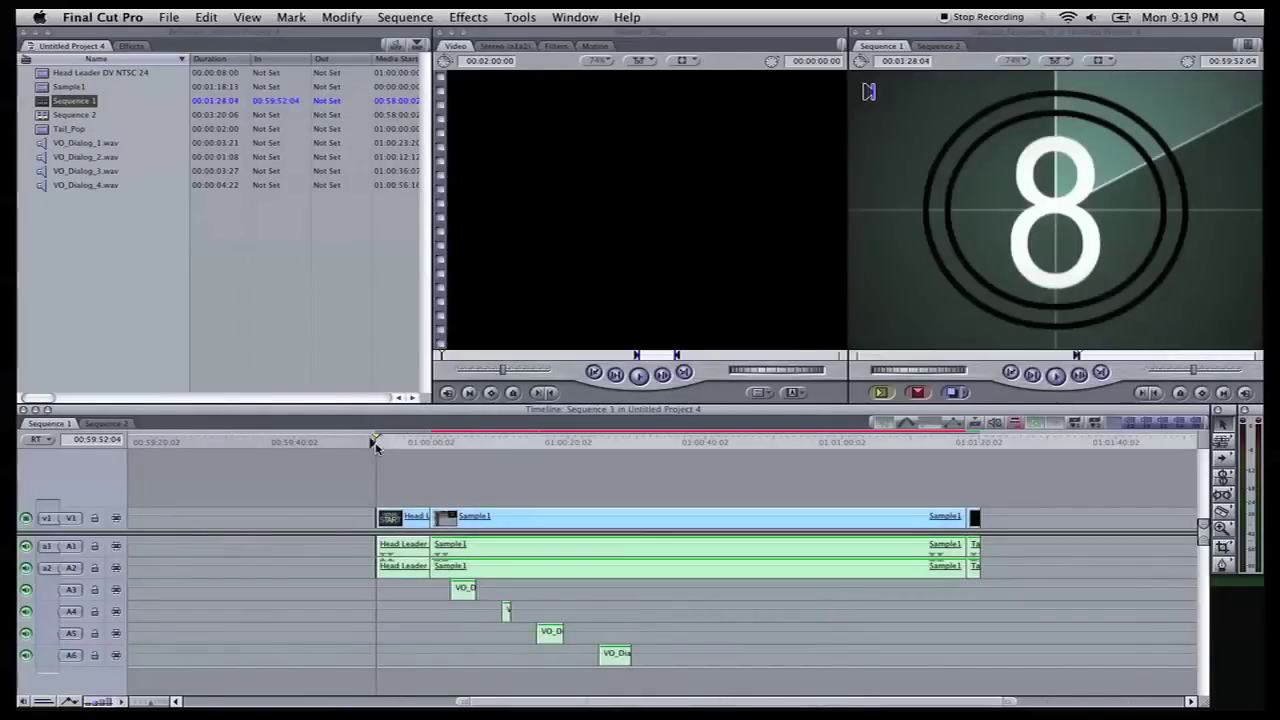
click(977, 446)
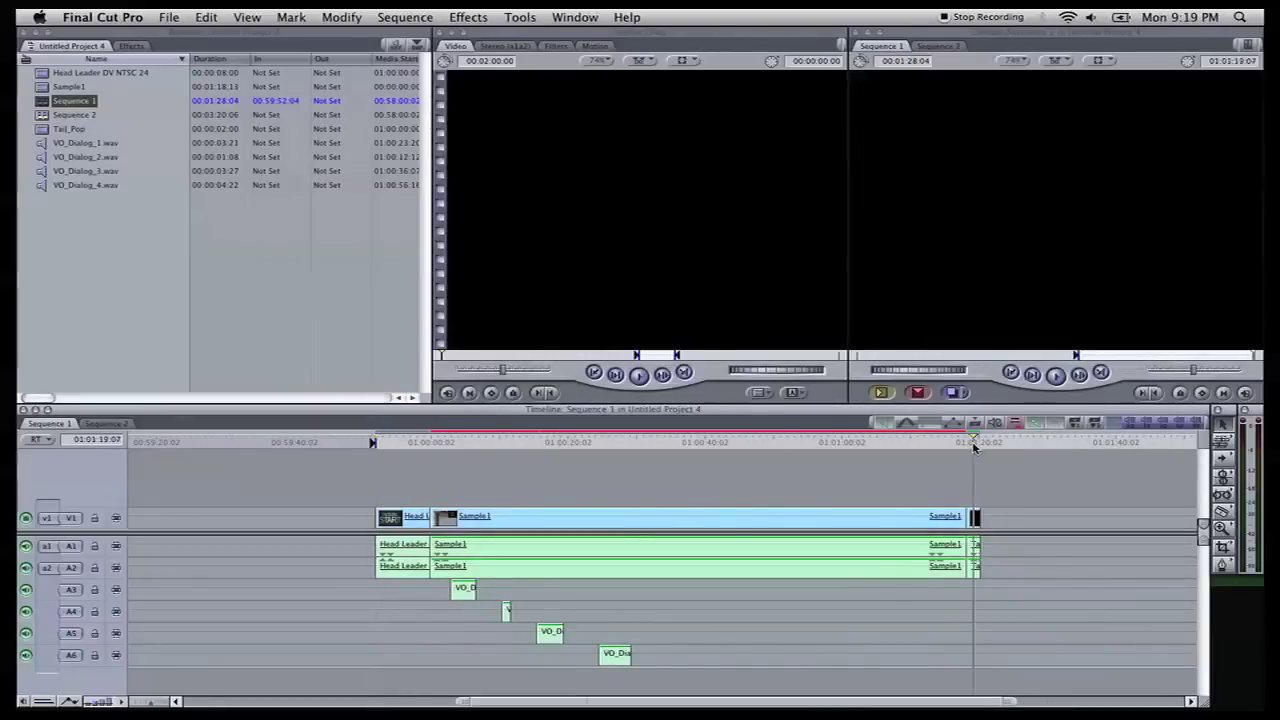
key(o)
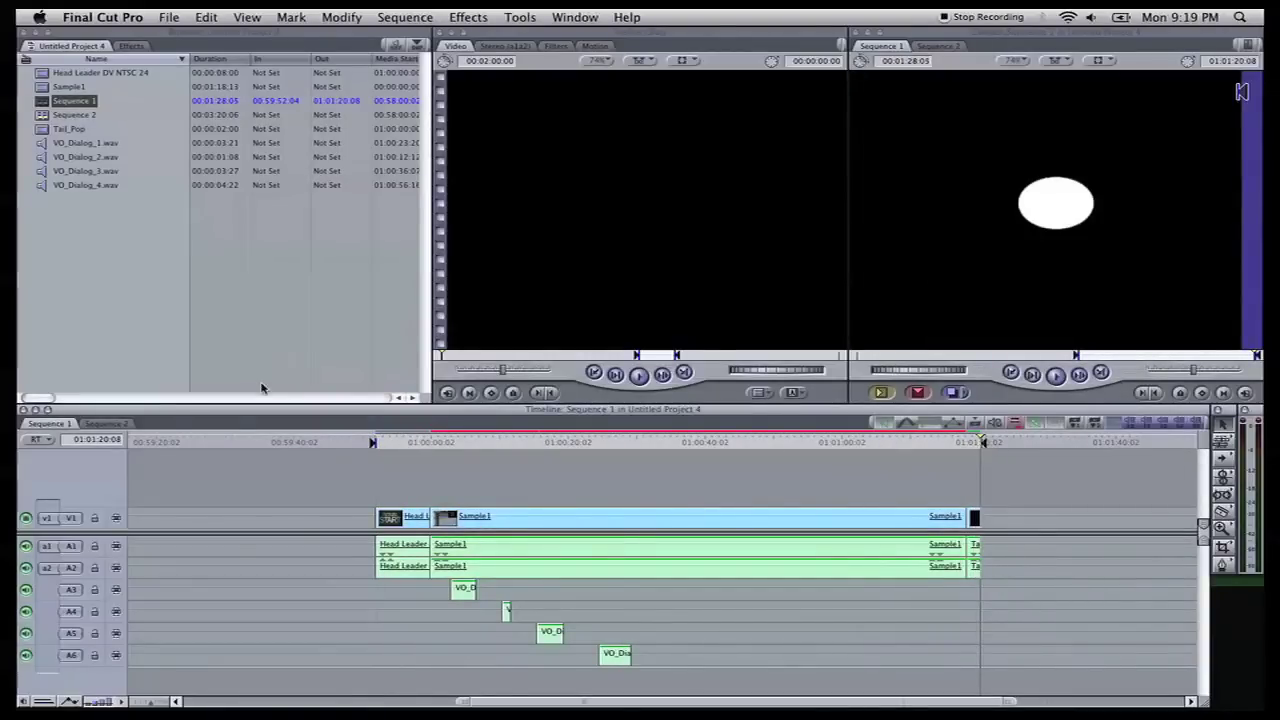
click(108, 424)
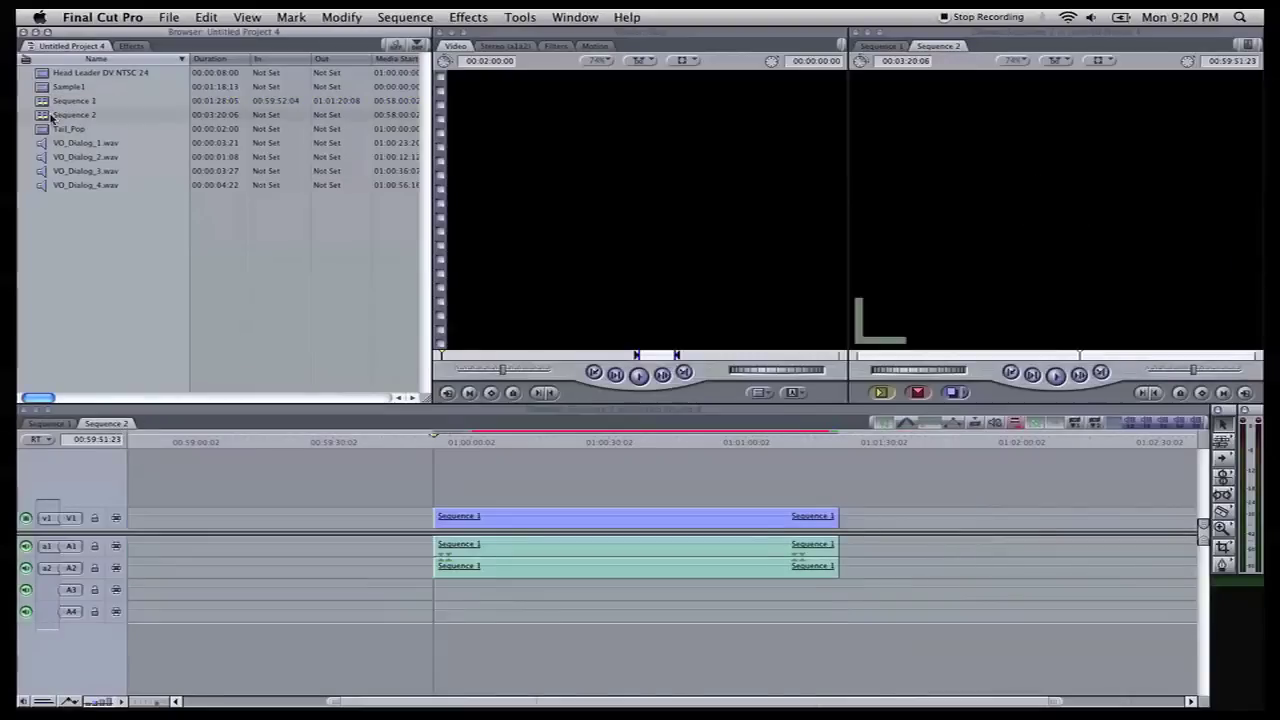
- Open the nested Sequence 1 clip in the Viewer
click(595, 524)
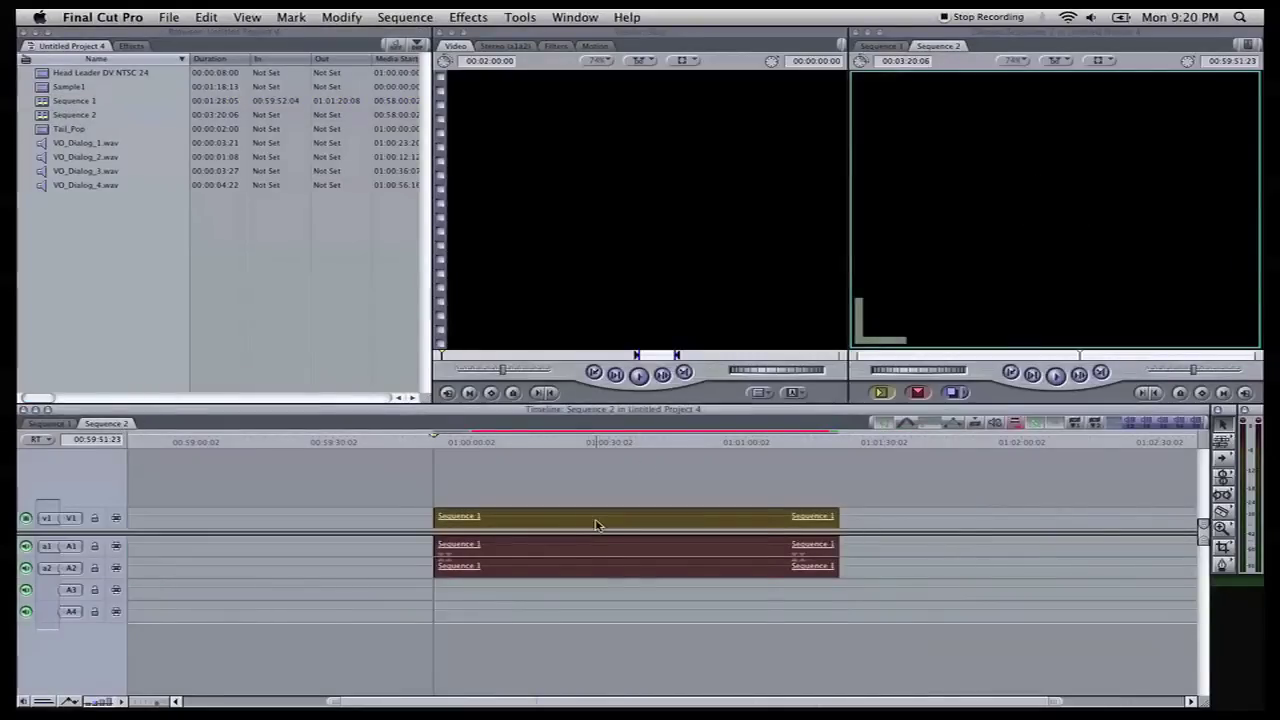
right_click(595, 524)
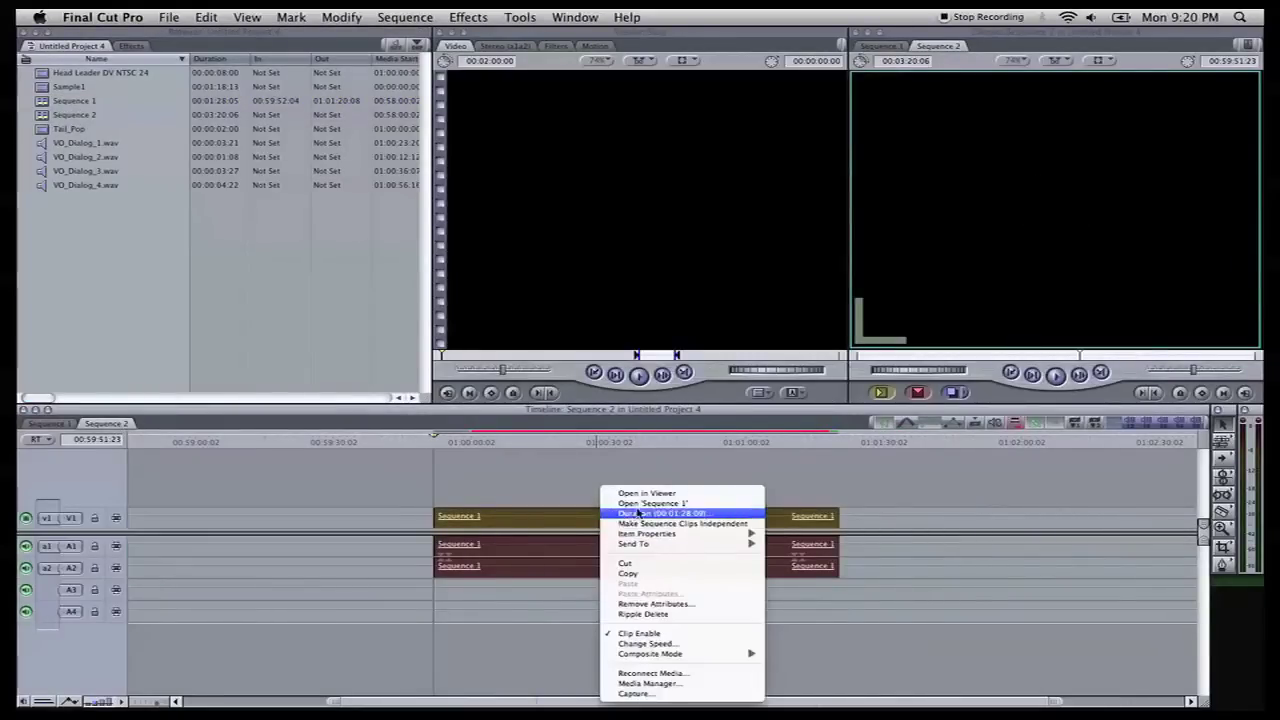
click(454, 440)
right_click(505, 524)
click(545, 493)
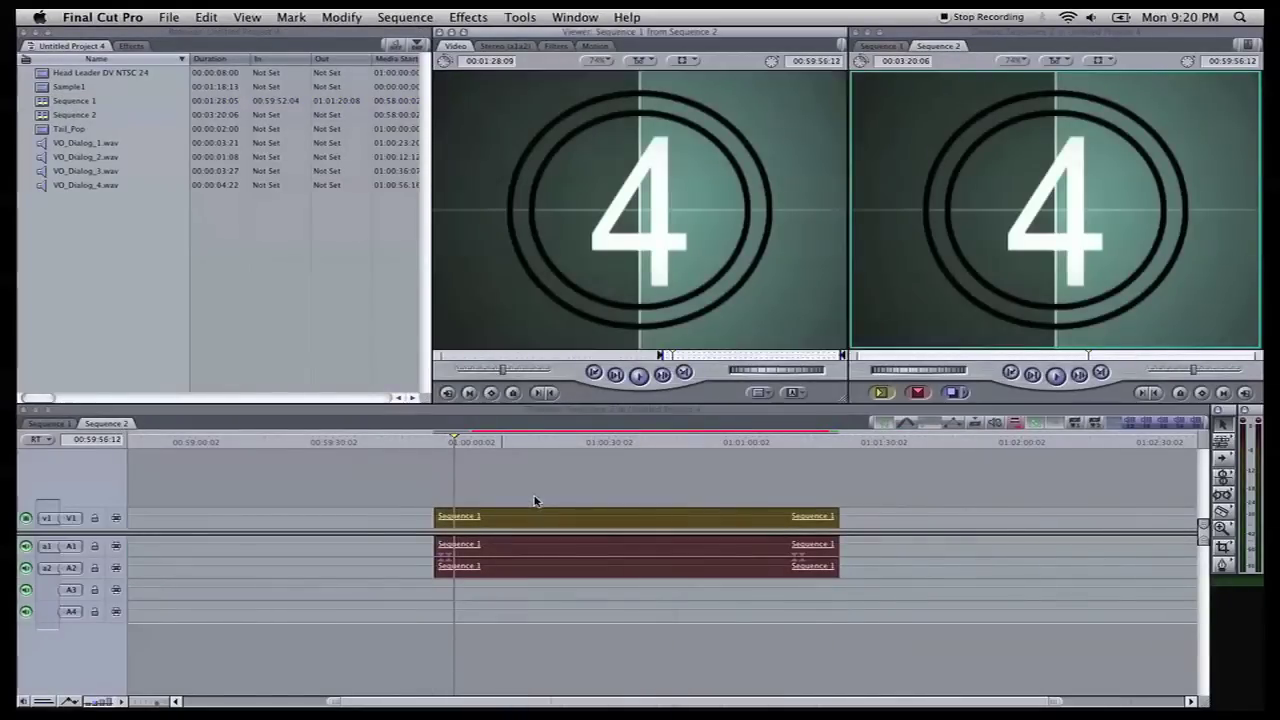
- Apply a Timecode Generator video filter to the clip and view its settings
click(468, 17)
mouse_move(519, 157)
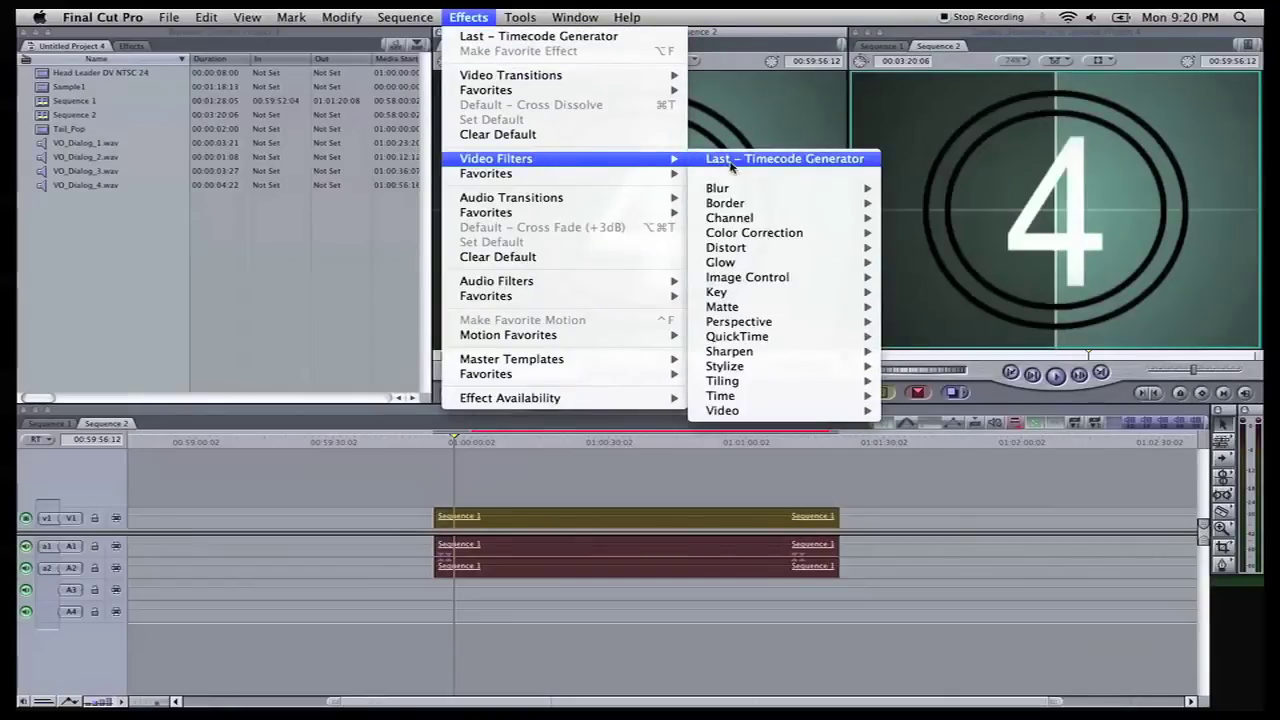
mouse_move(750, 410)
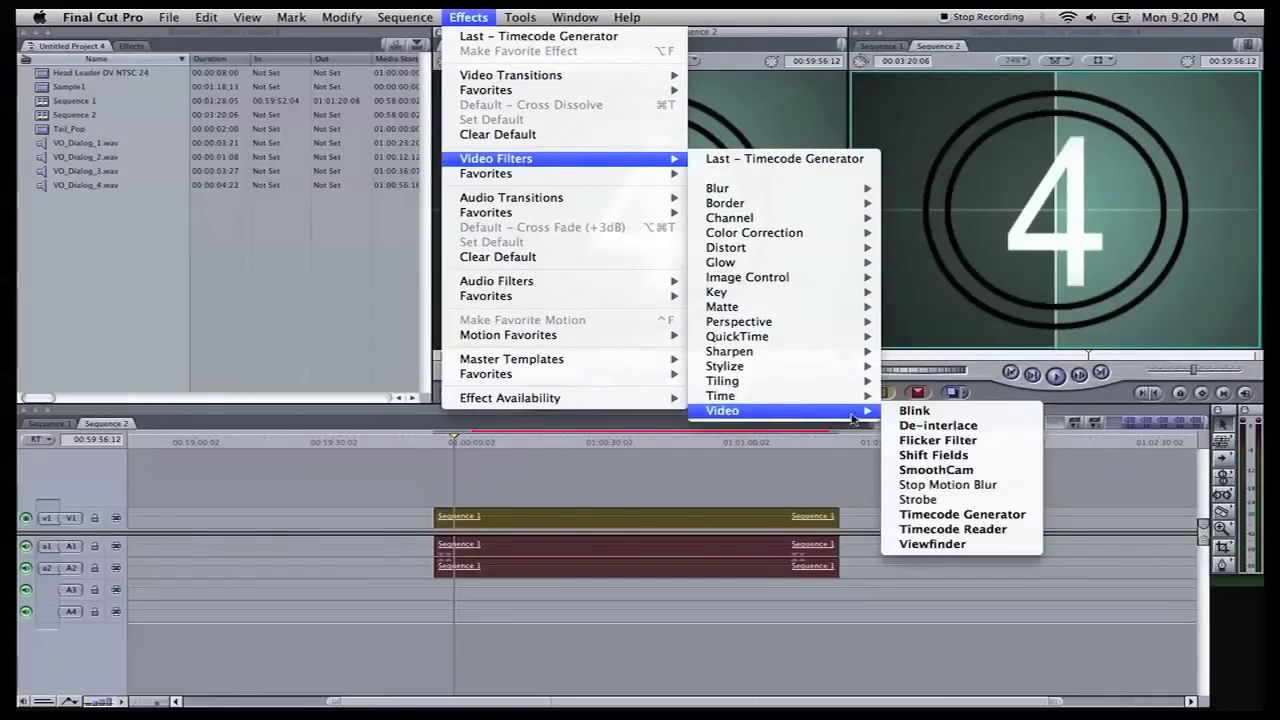
click(955, 514)
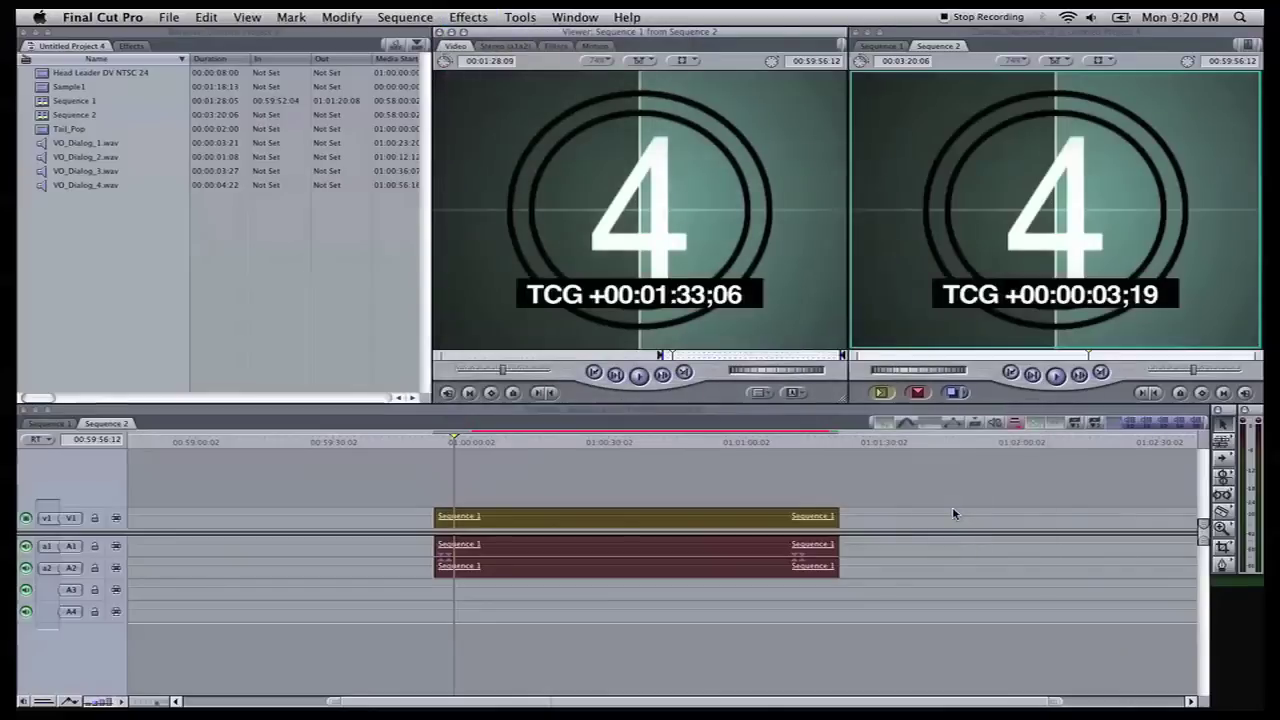
click(553, 47)
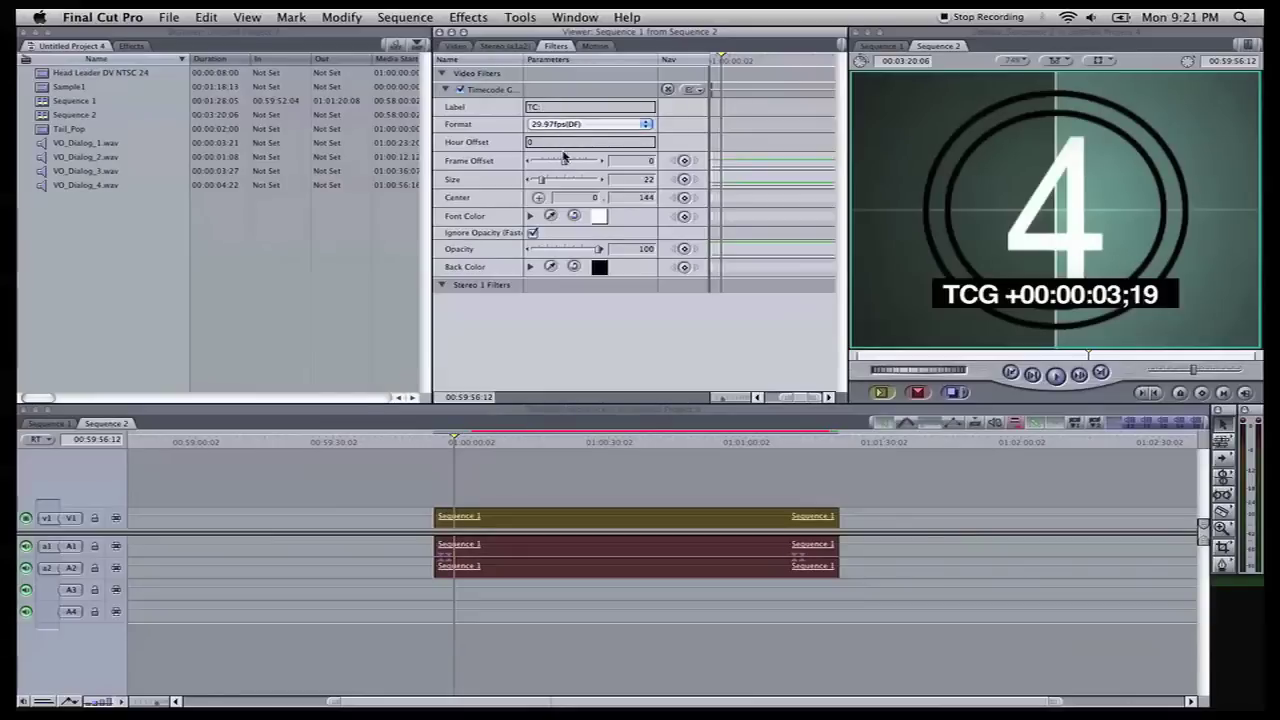
- Shrink the TC timecode to size 16, move it top-left (-203.77, -215.13), and disable Ignore Opacity
drag(548, 182, 538, 182)
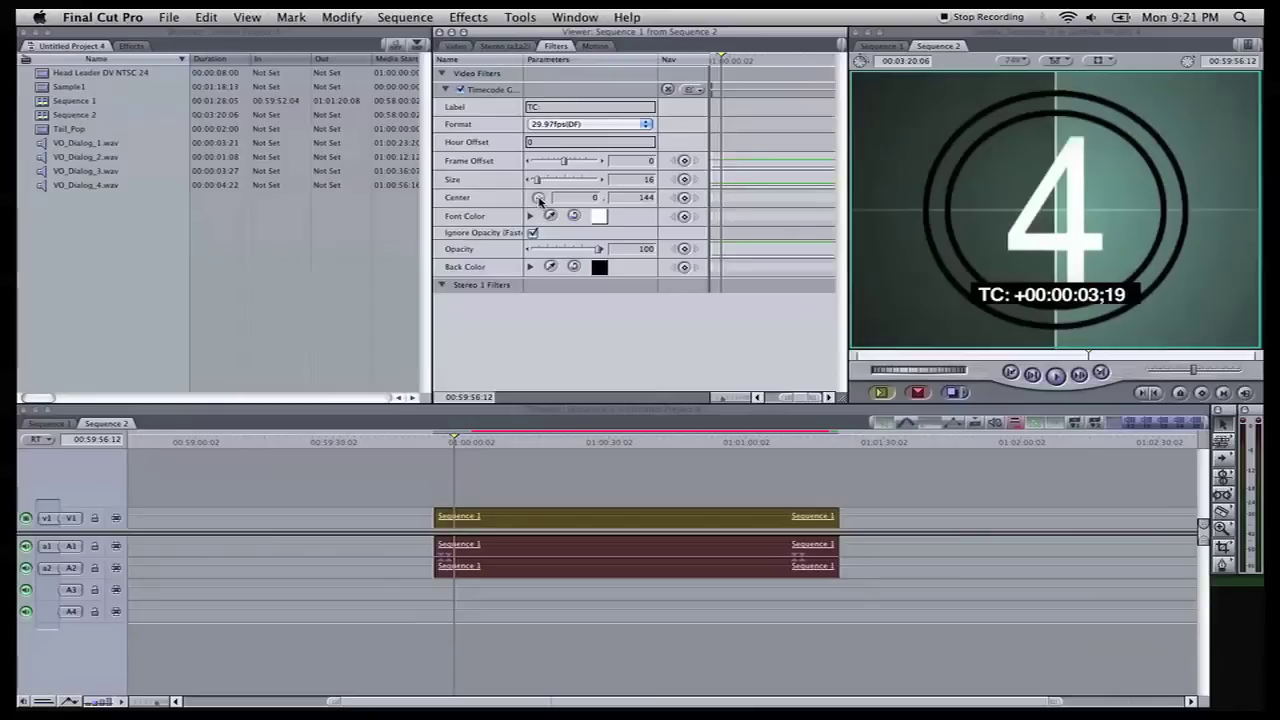
click(539, 199)
drag(1015, 222, 940, 88)
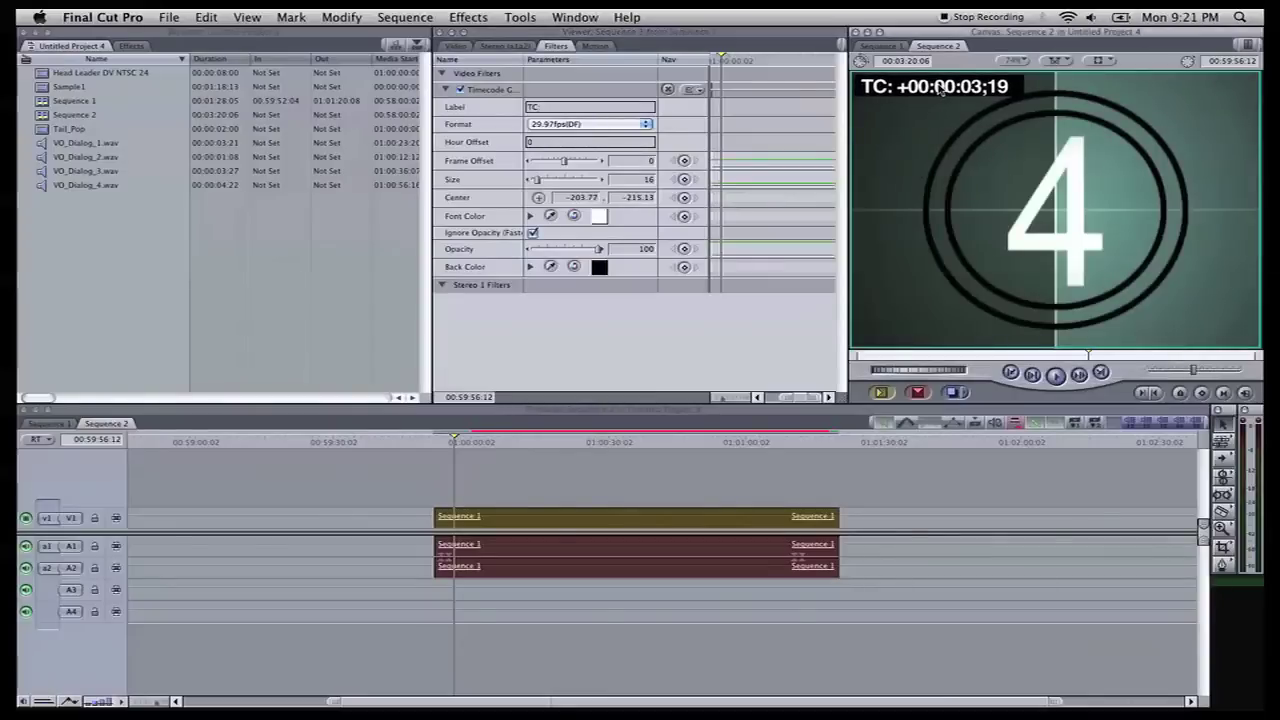
click(533, 233)
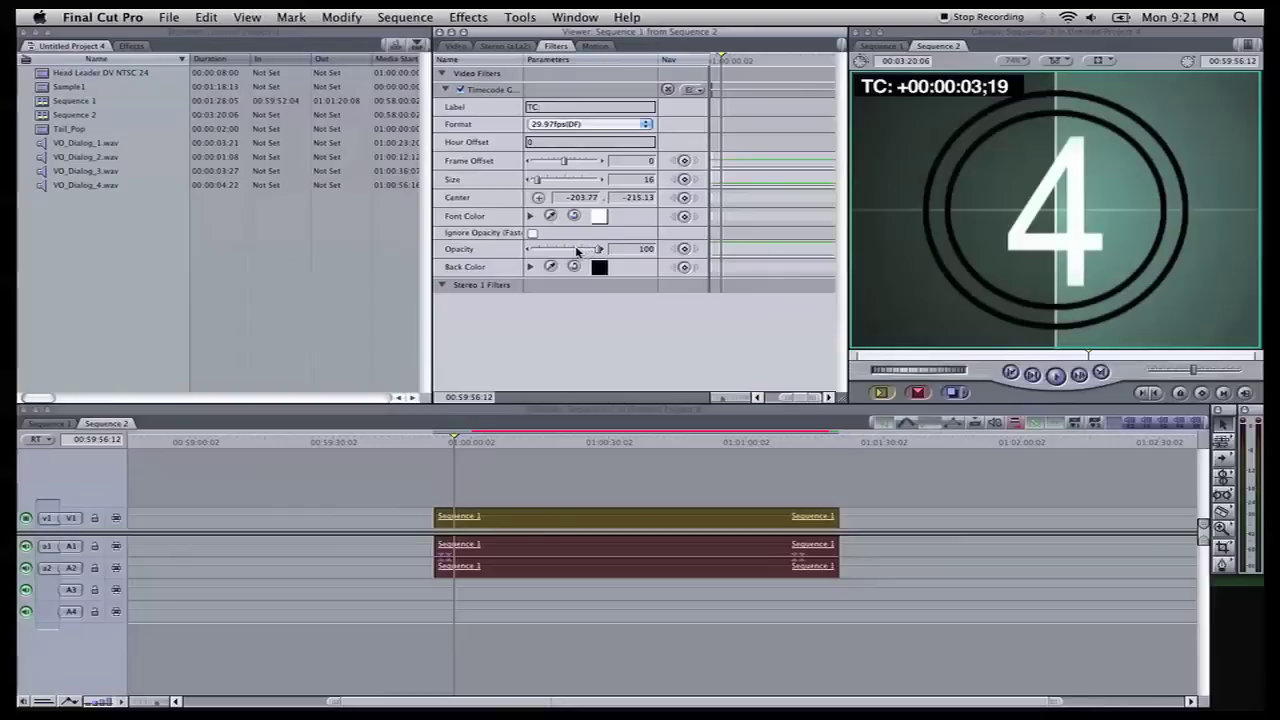
click(455, 46)
click(468, 17)
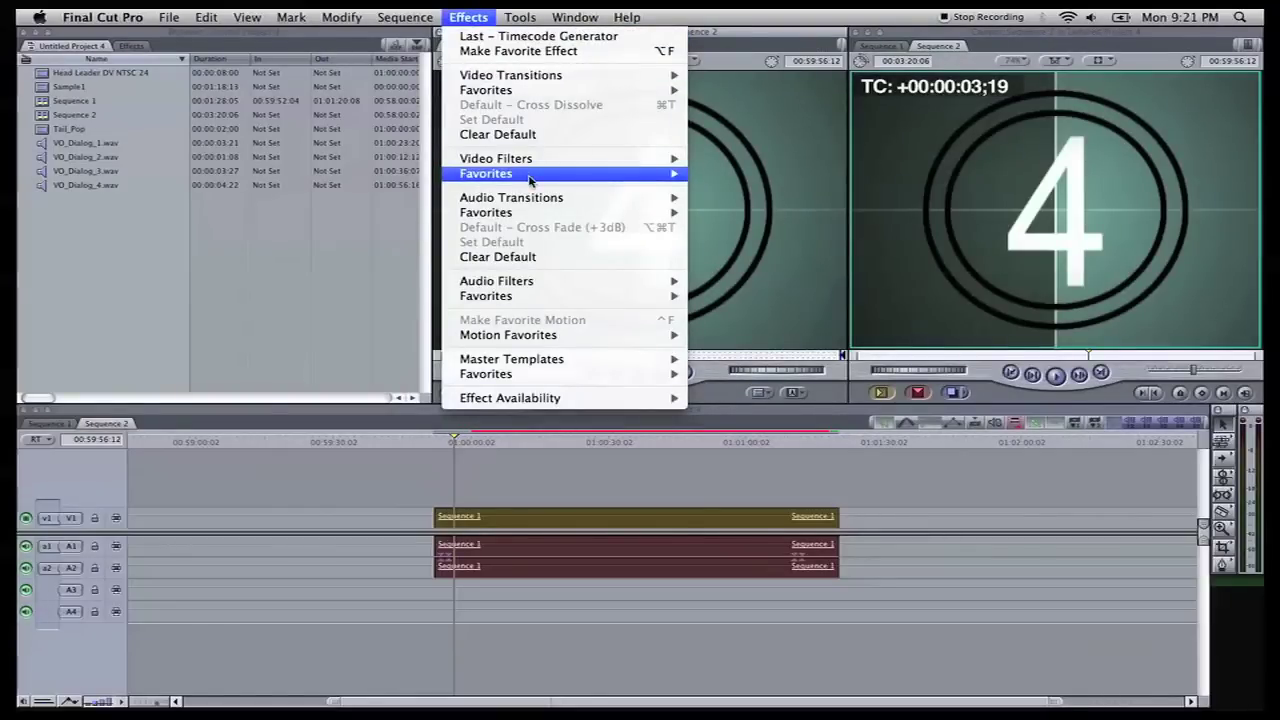
- Add another Timecode Generator filter to the nested clip and view both generators' settings
mouse_move(533, 168)
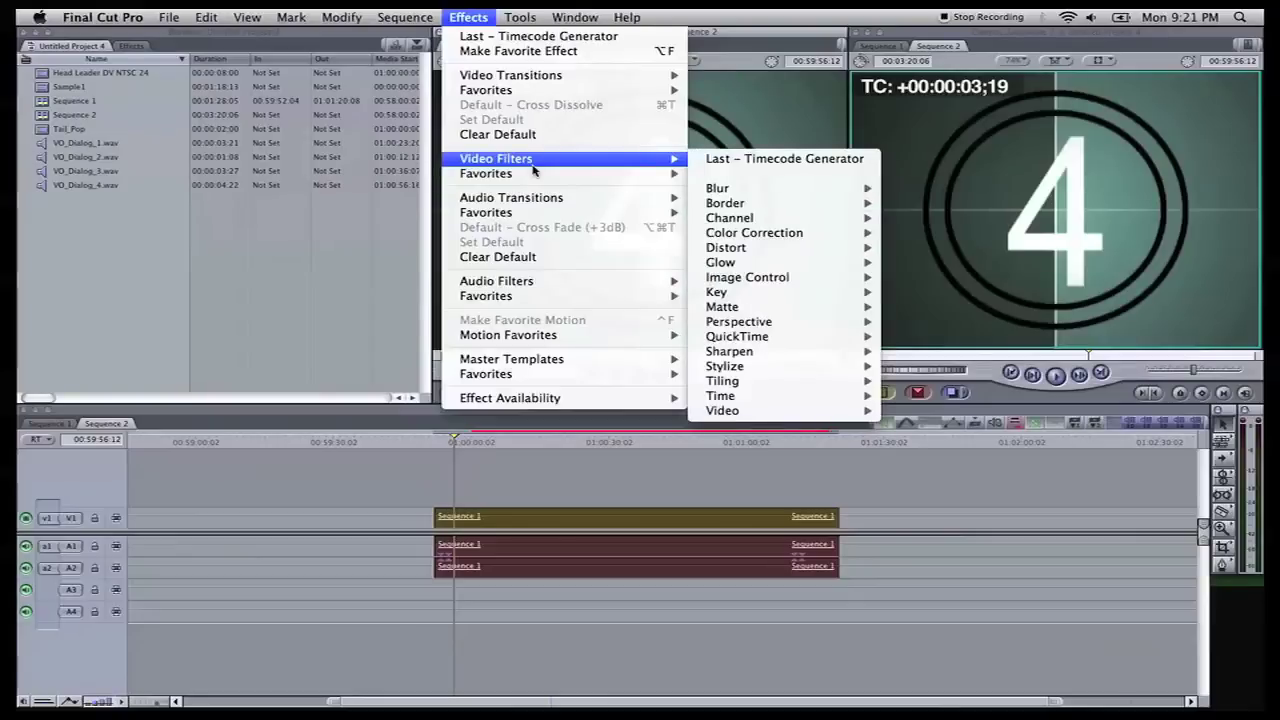
mouse_move(790, 414)
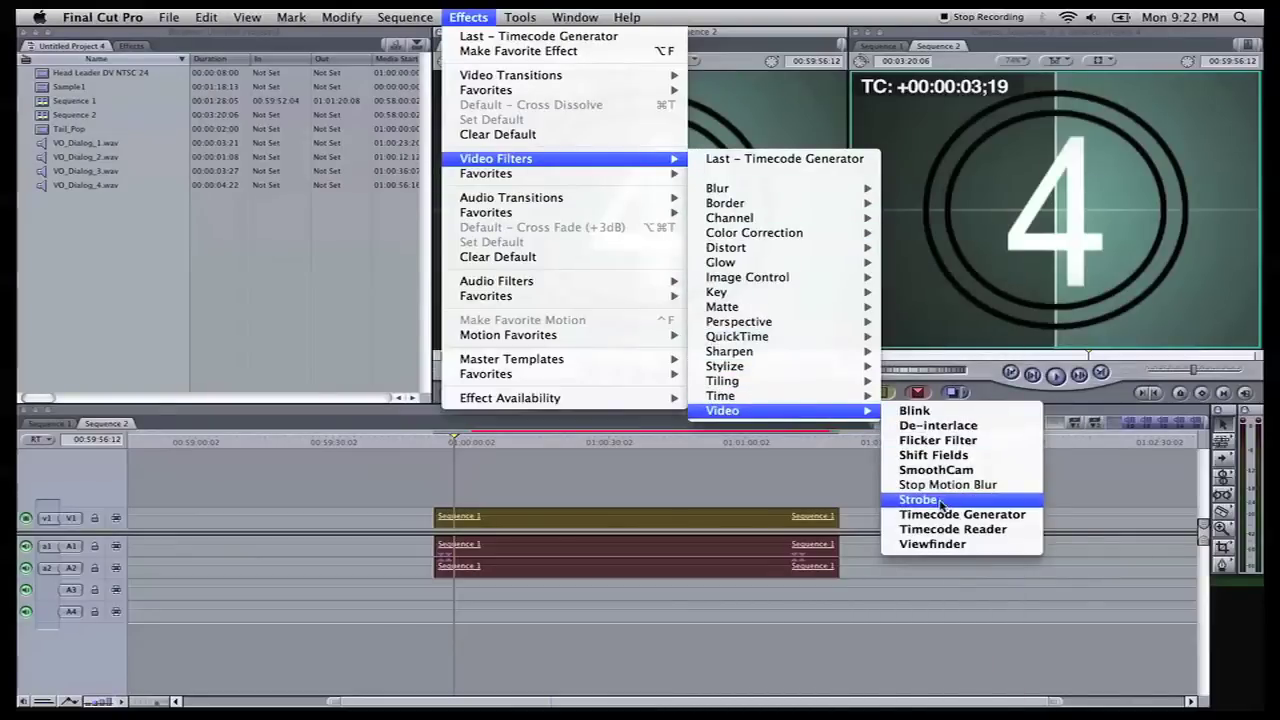
click(945, 516)
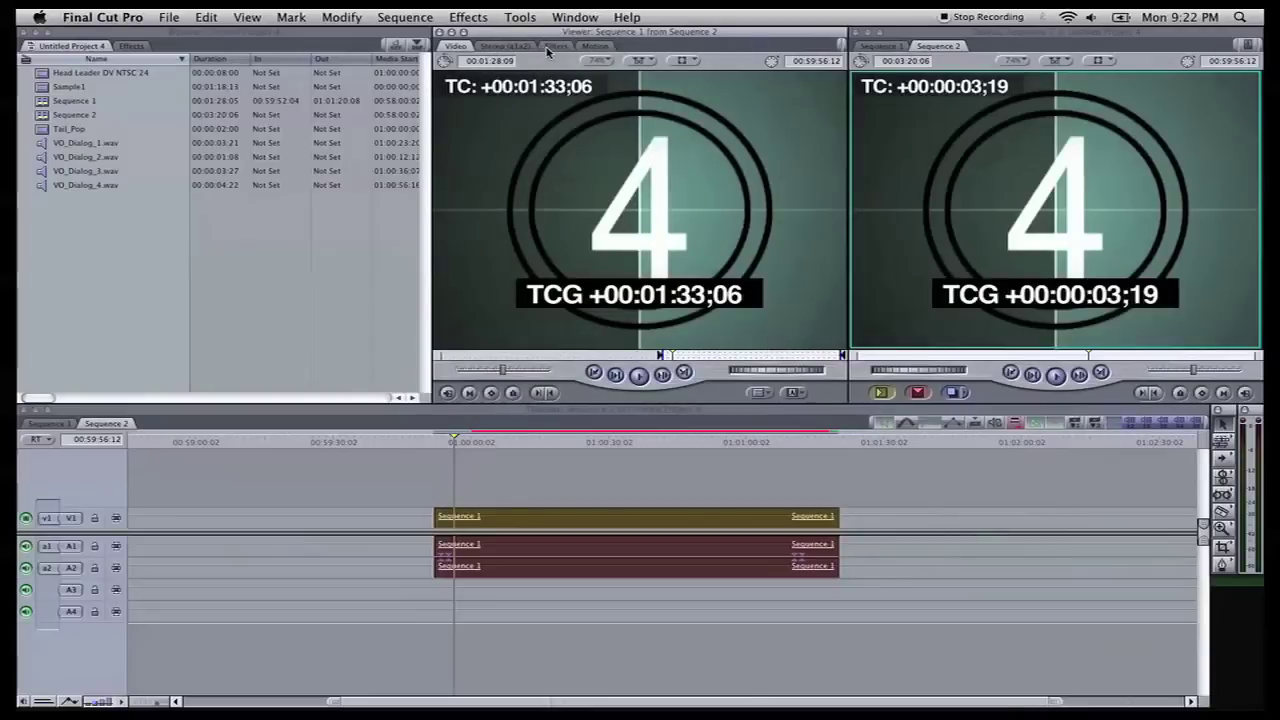
click(548, 47)
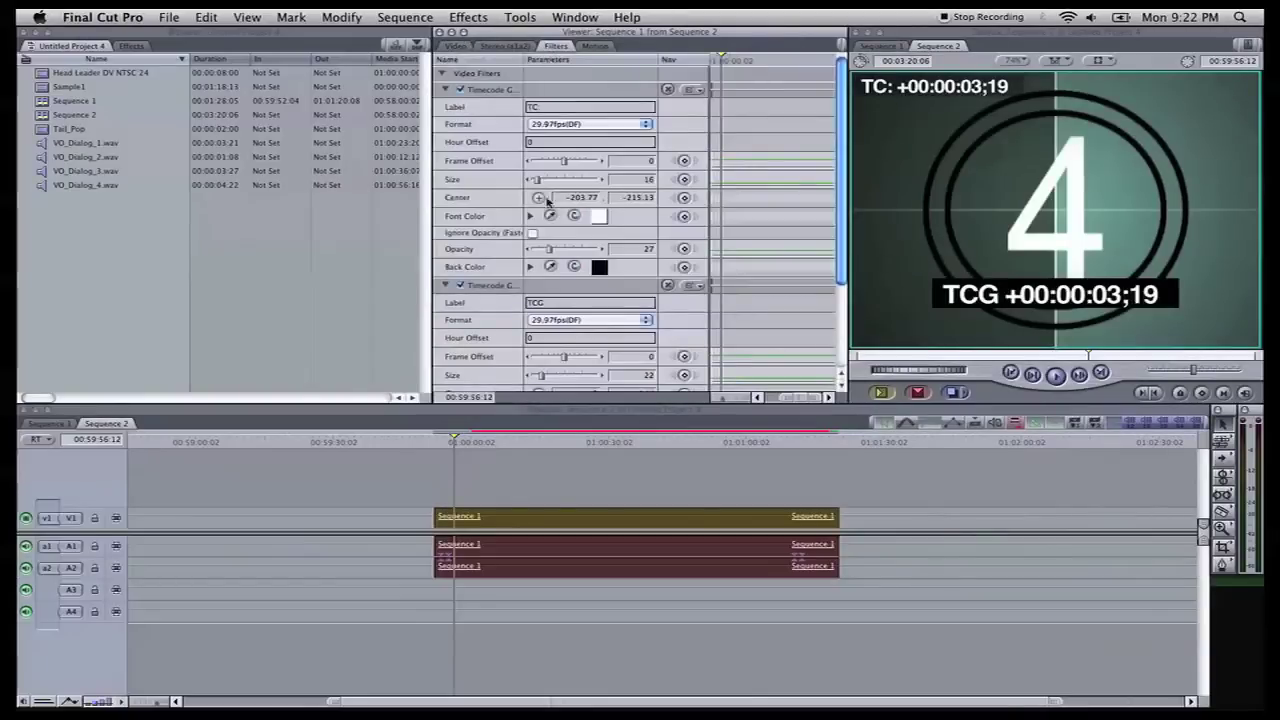
- Relabel the second timecode F+F: and set its format to 35mm feet+frames
scroll(551, 302, down, 2)
drag(551, 302, 555, 302)
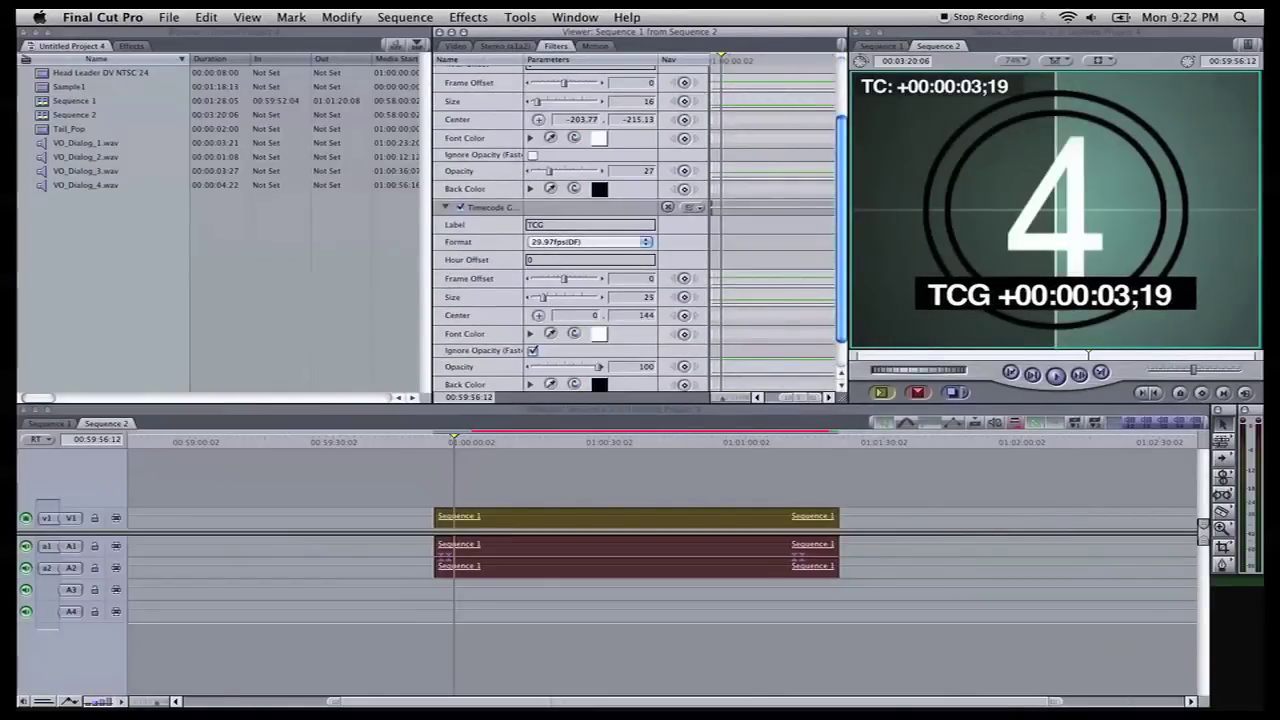
click(530, 224)
text(S)
click(565, 244)
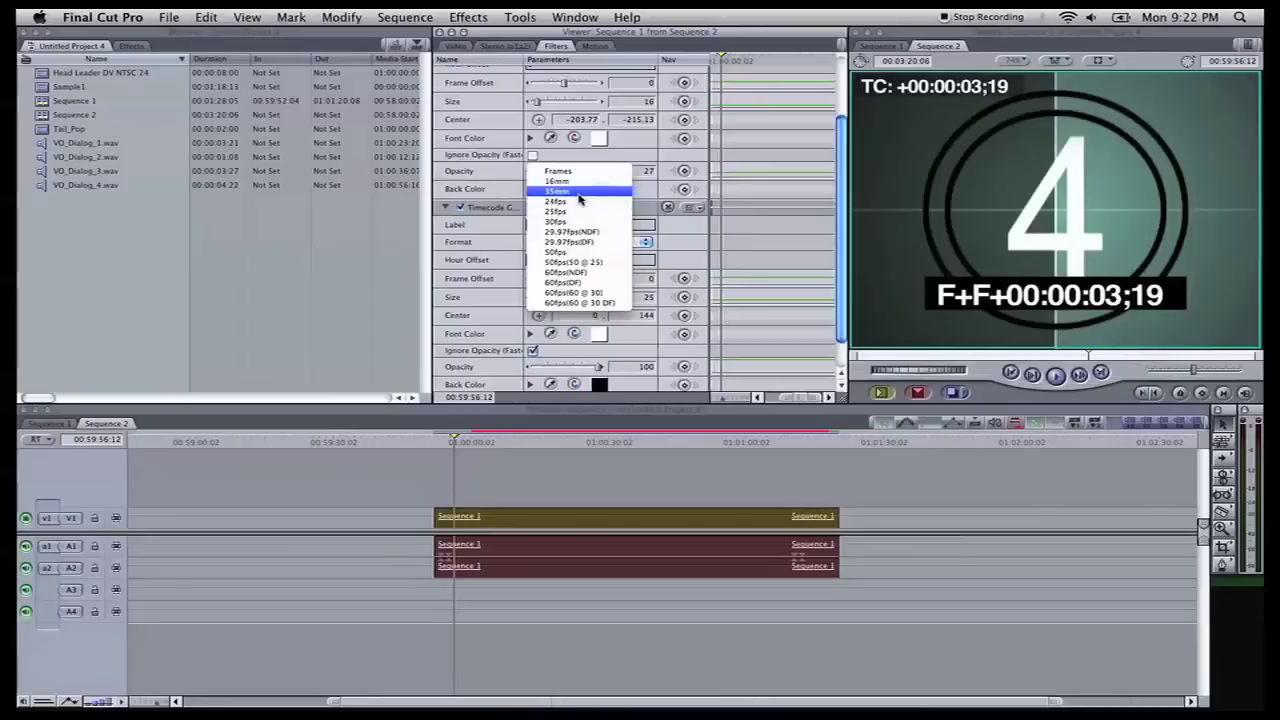
click(579, 199)
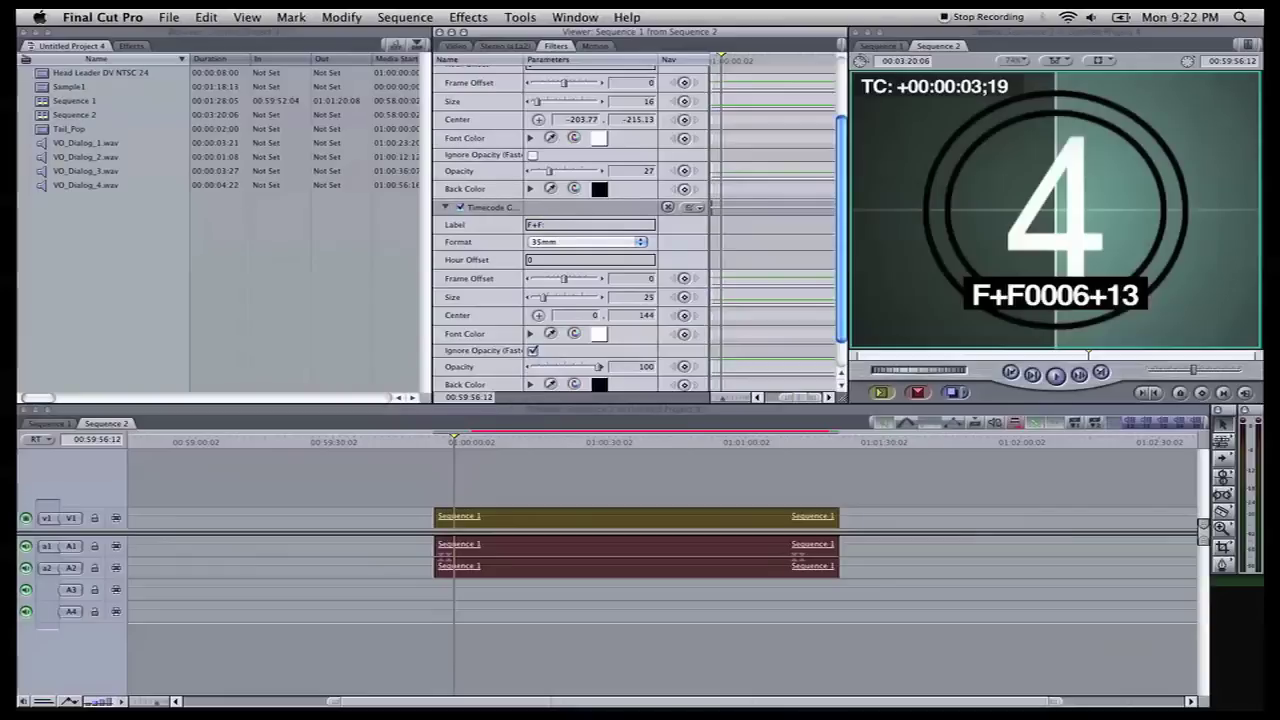
key(Return)
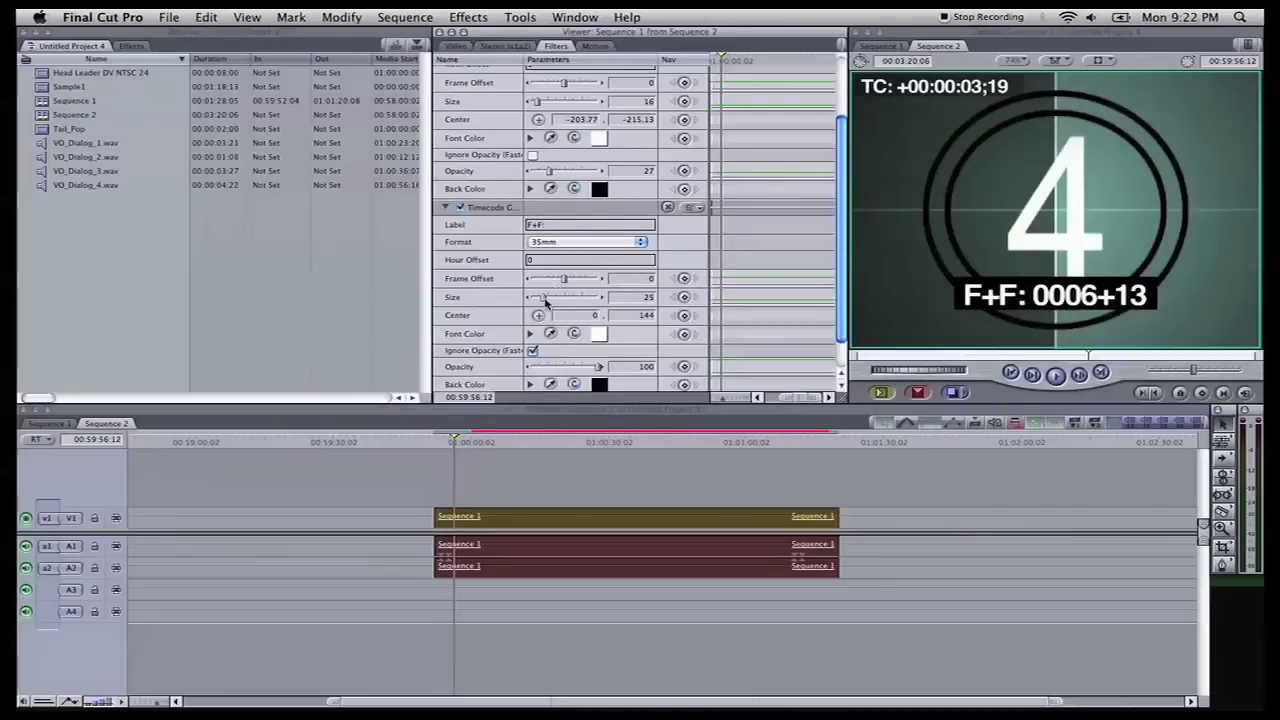
- Shrink the F+F counter to size 15 and place it in the top-right corner
drag(543, 303, 536, 299)
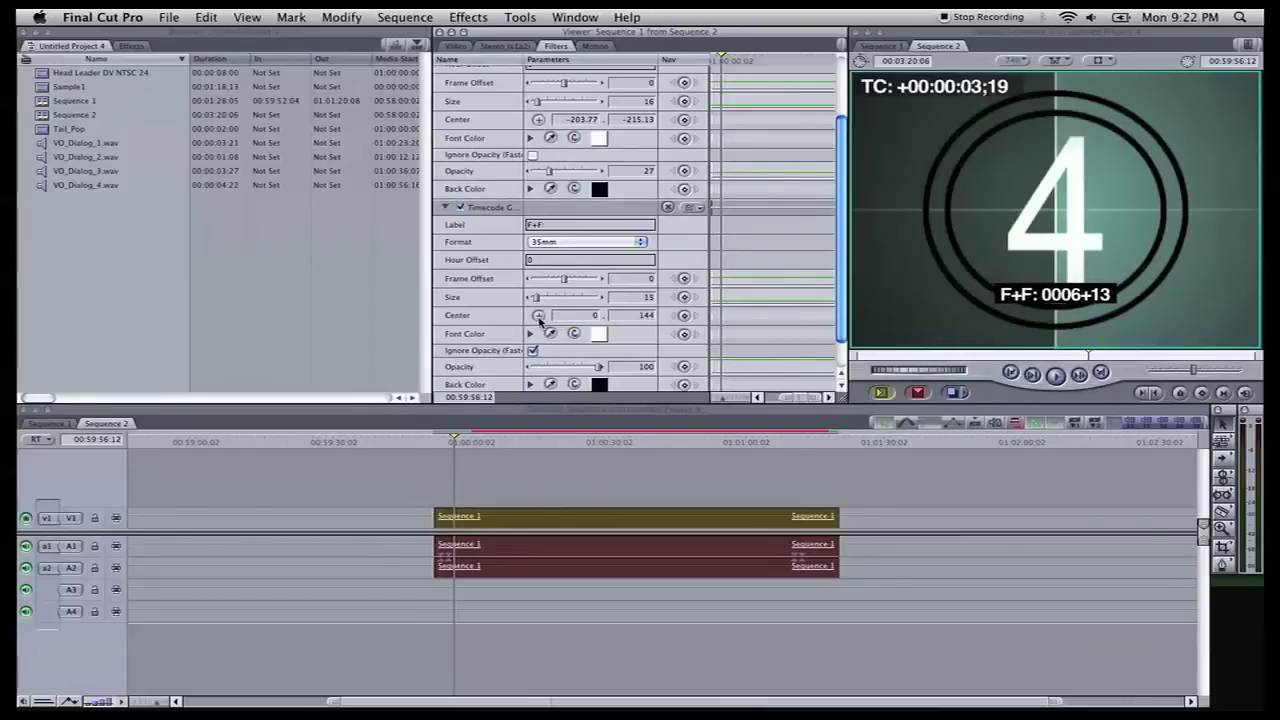
click(538, 316)
drag(1124, 209, 1196, 88)
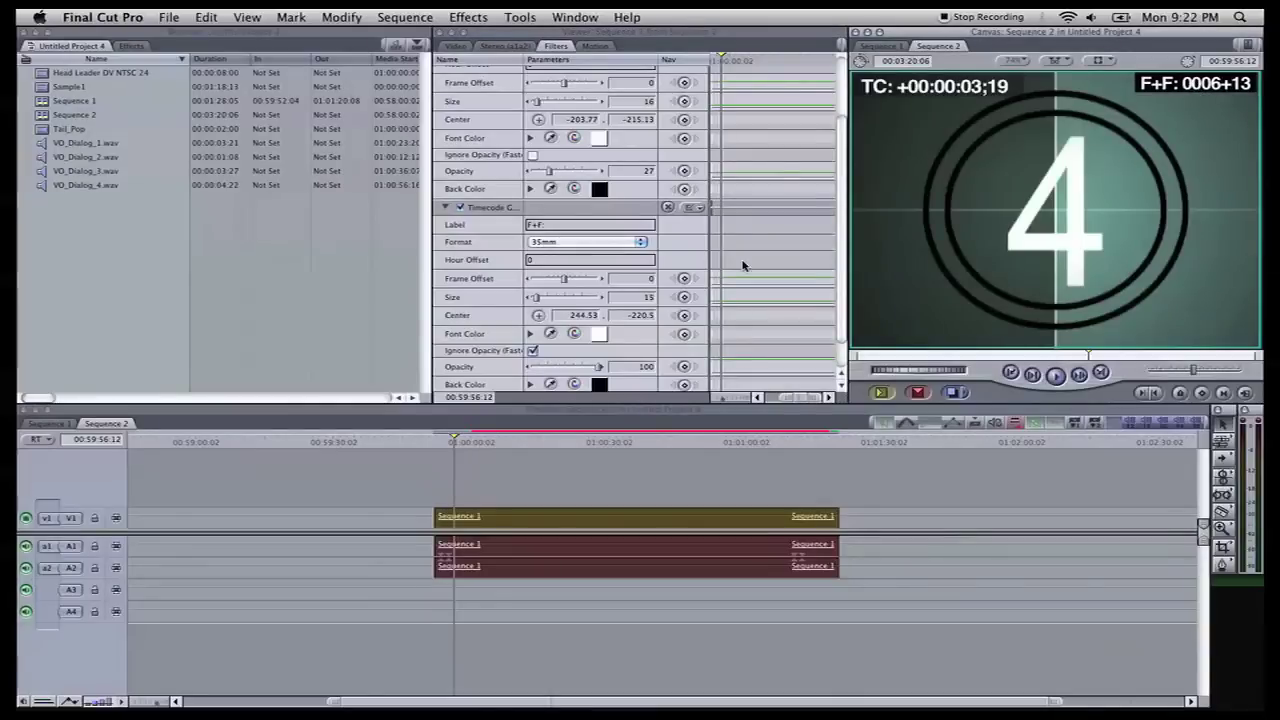
click(535, 353)
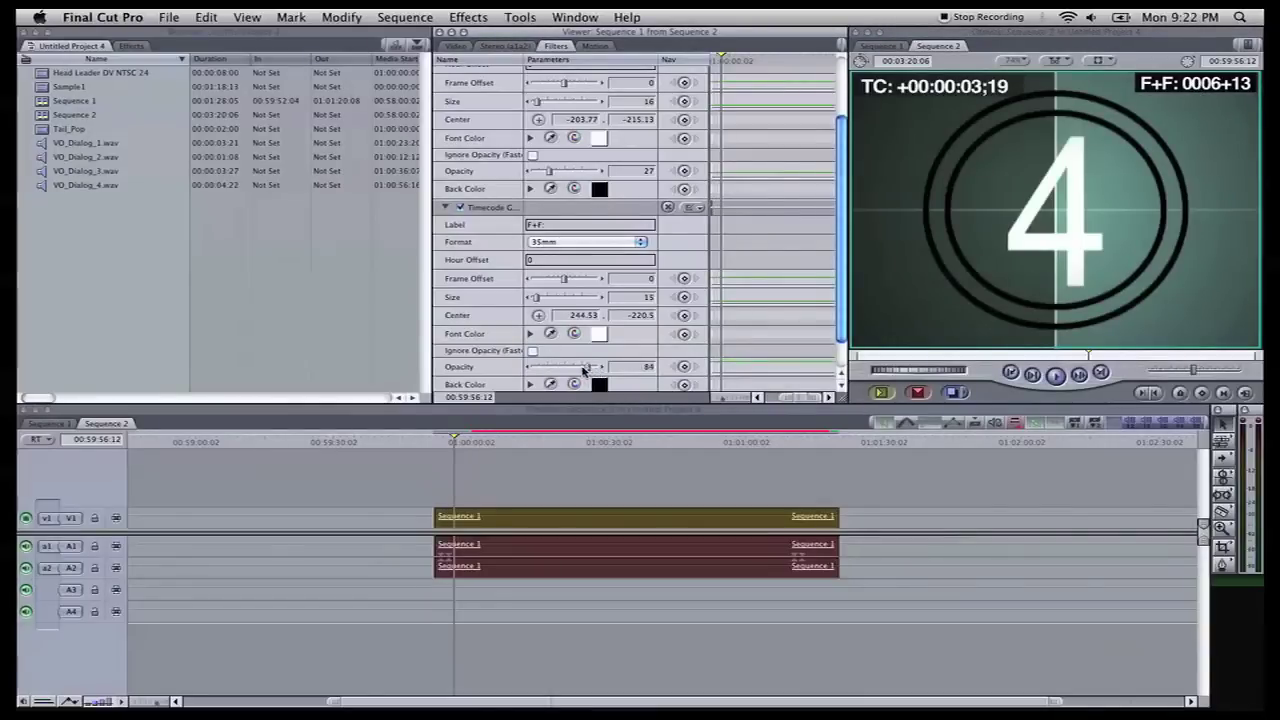
key(super+1)
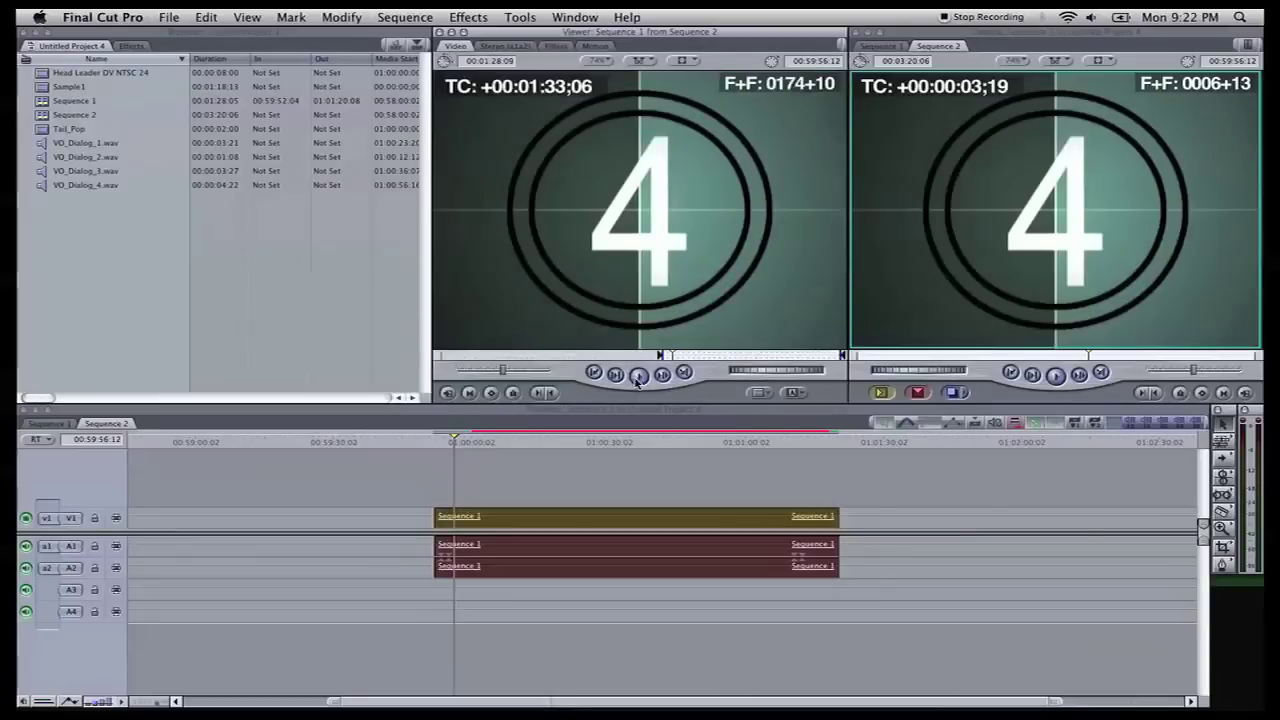
- Play Sequence 1 in the Viewer to check the TC and F+F counters, then show its timeline
click(637, 376)
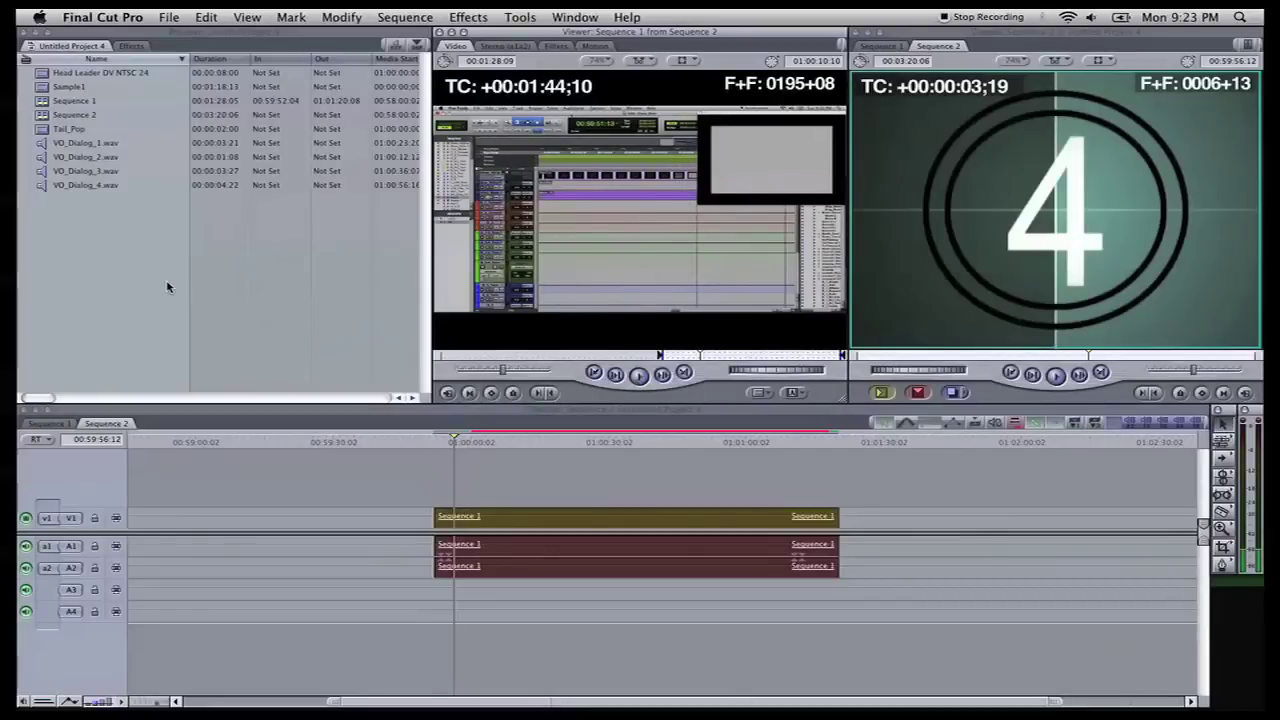
click(60, 424)
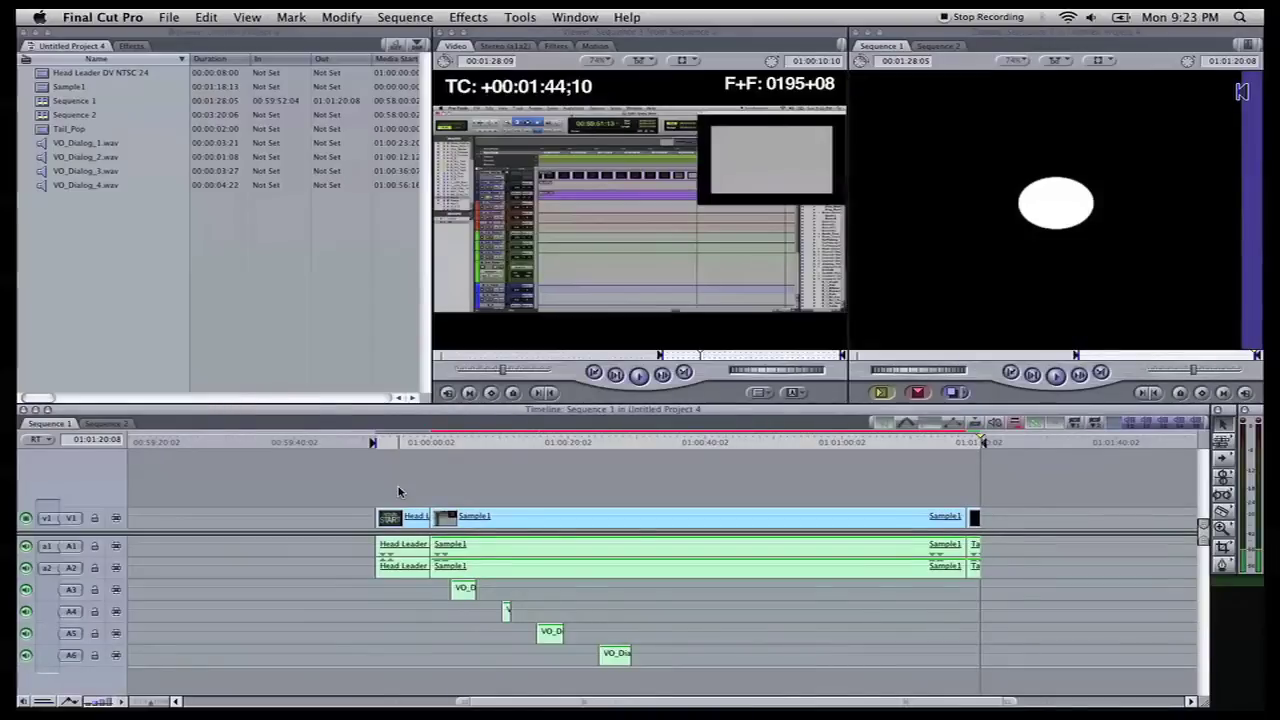
- Export Sequence 1 via QuickTime Conversion as 'Sample2' and open its movie Options
click(169, 17)
mouse_move(226, 290)
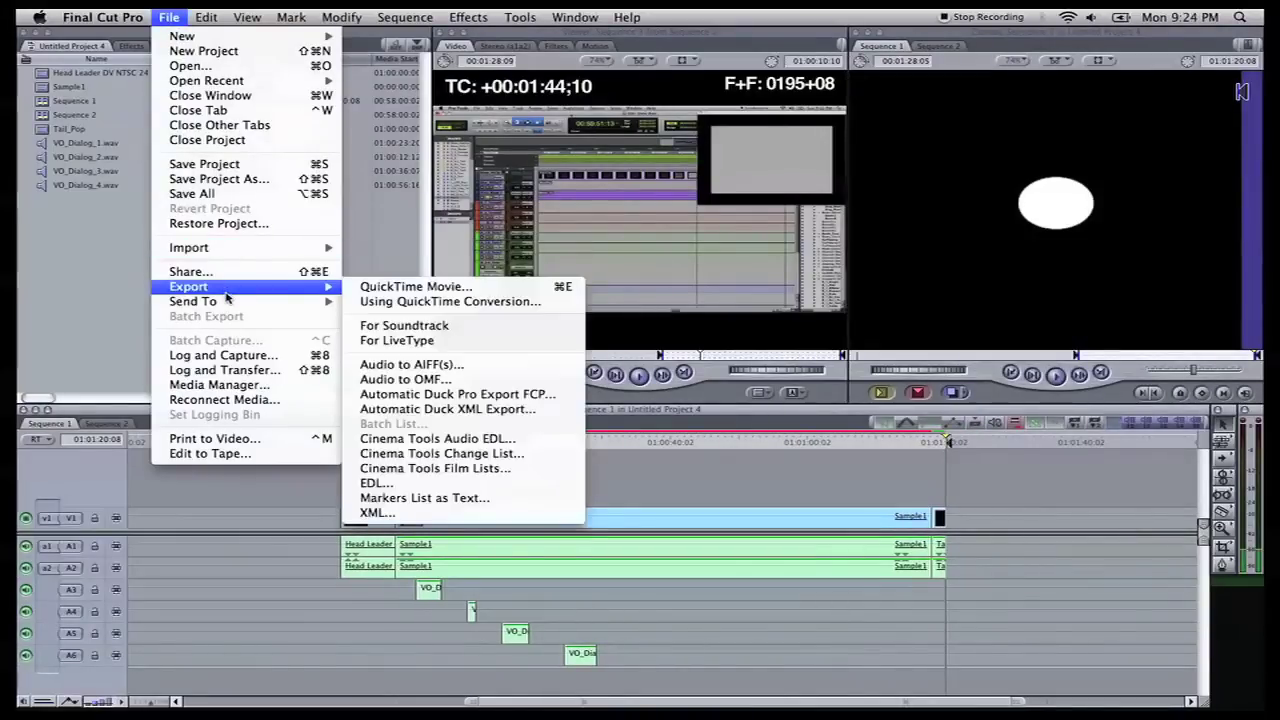
click(426, 302)
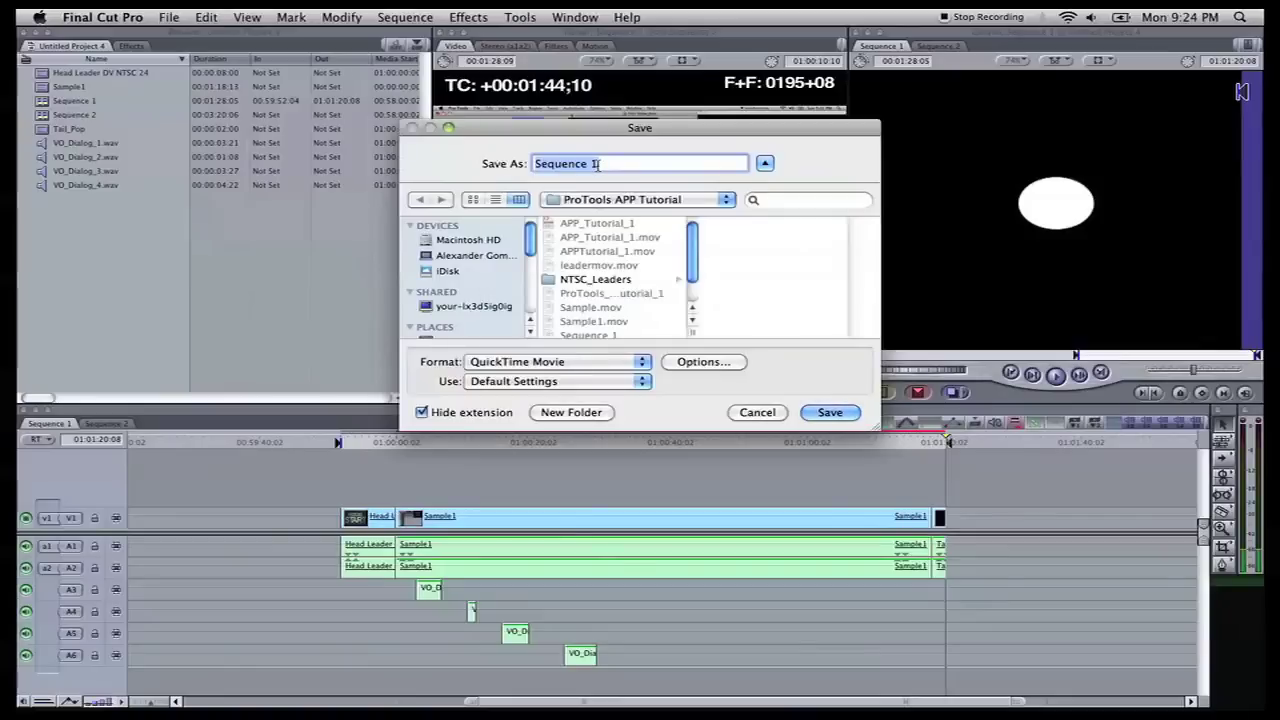
text(Sample2)
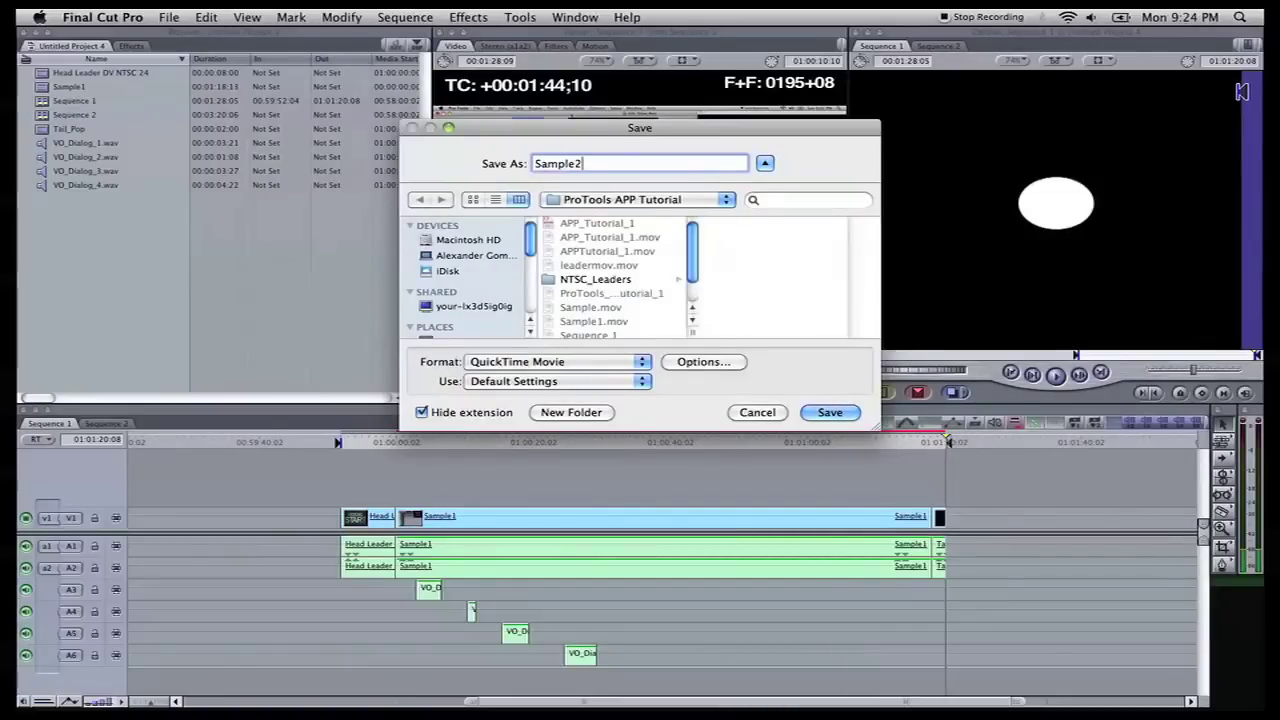
click(695, 363)
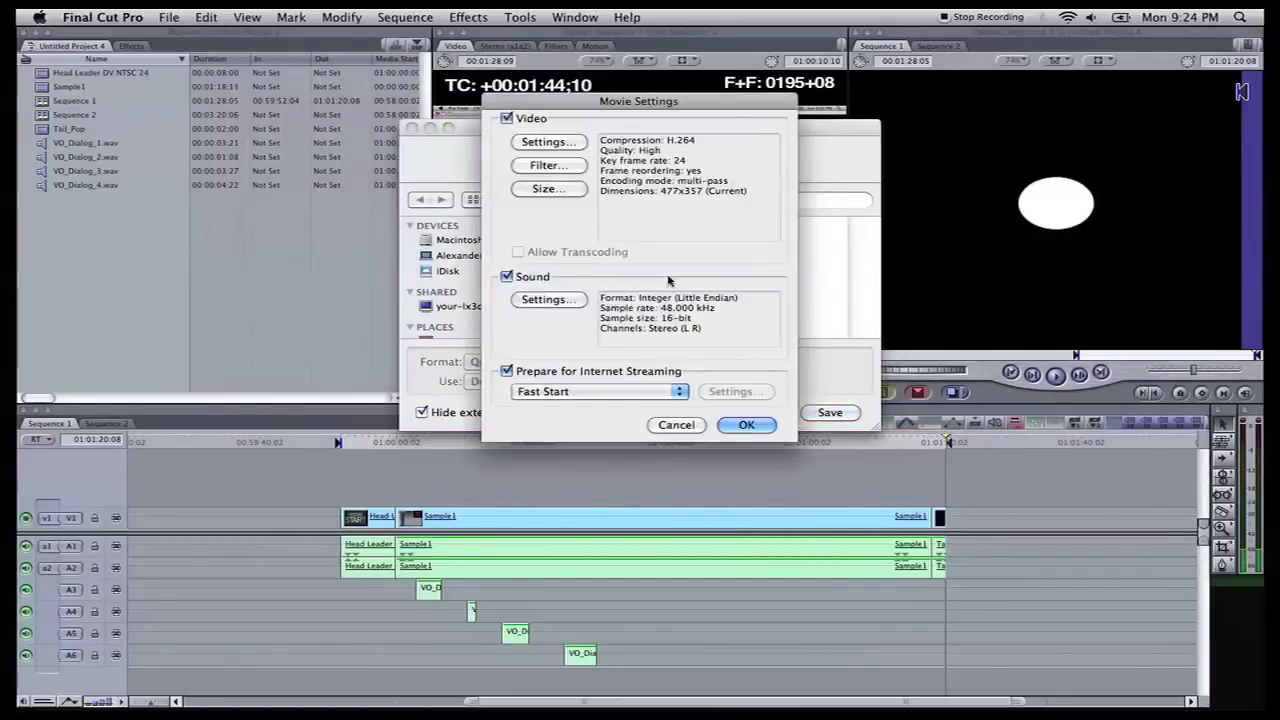
- Set the video compression type to HDV 720p30 with frame rate left at Current
click(566, 141)
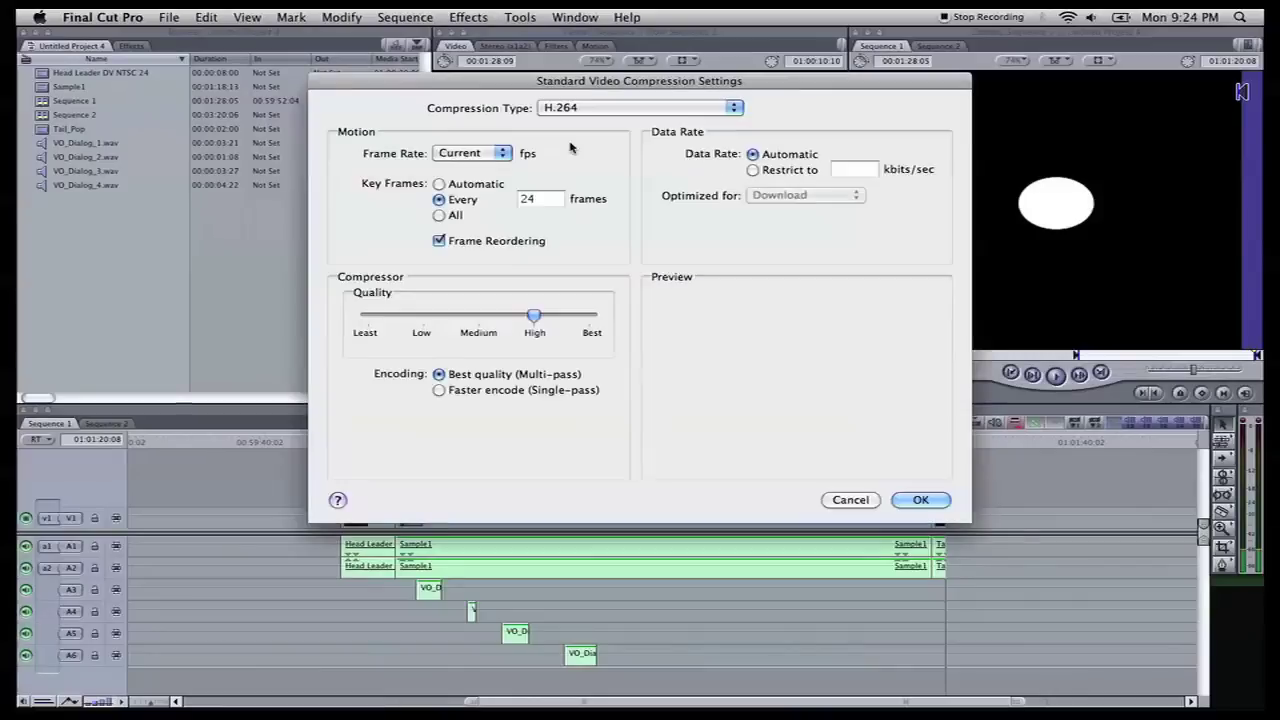
click(643, 108)
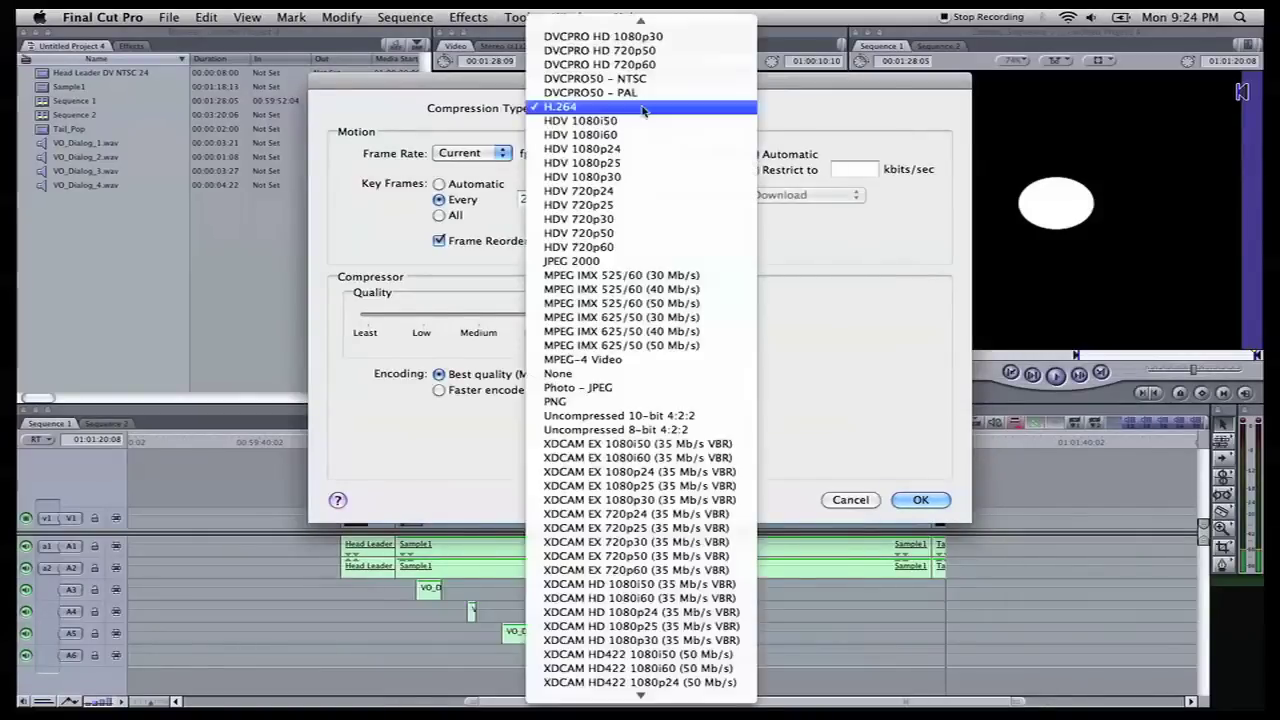
click(627, 222)
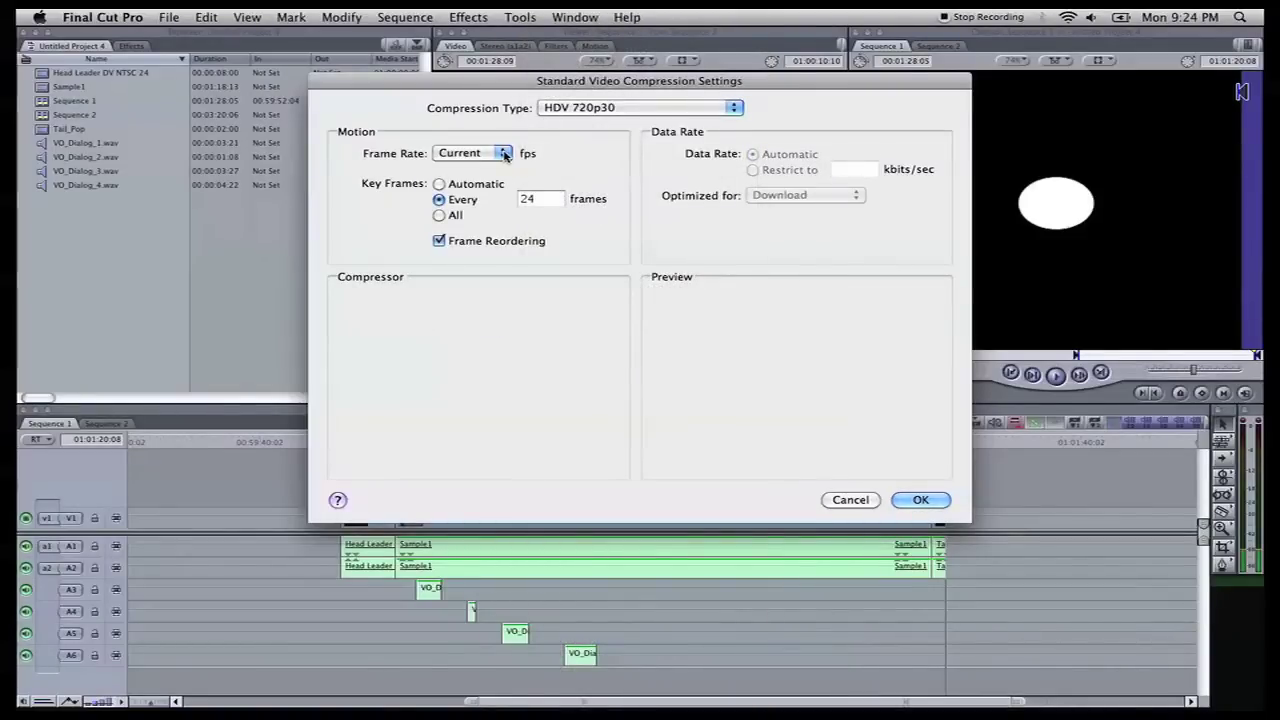
click(505, 155)
click(507, 155)
click(918, 500)
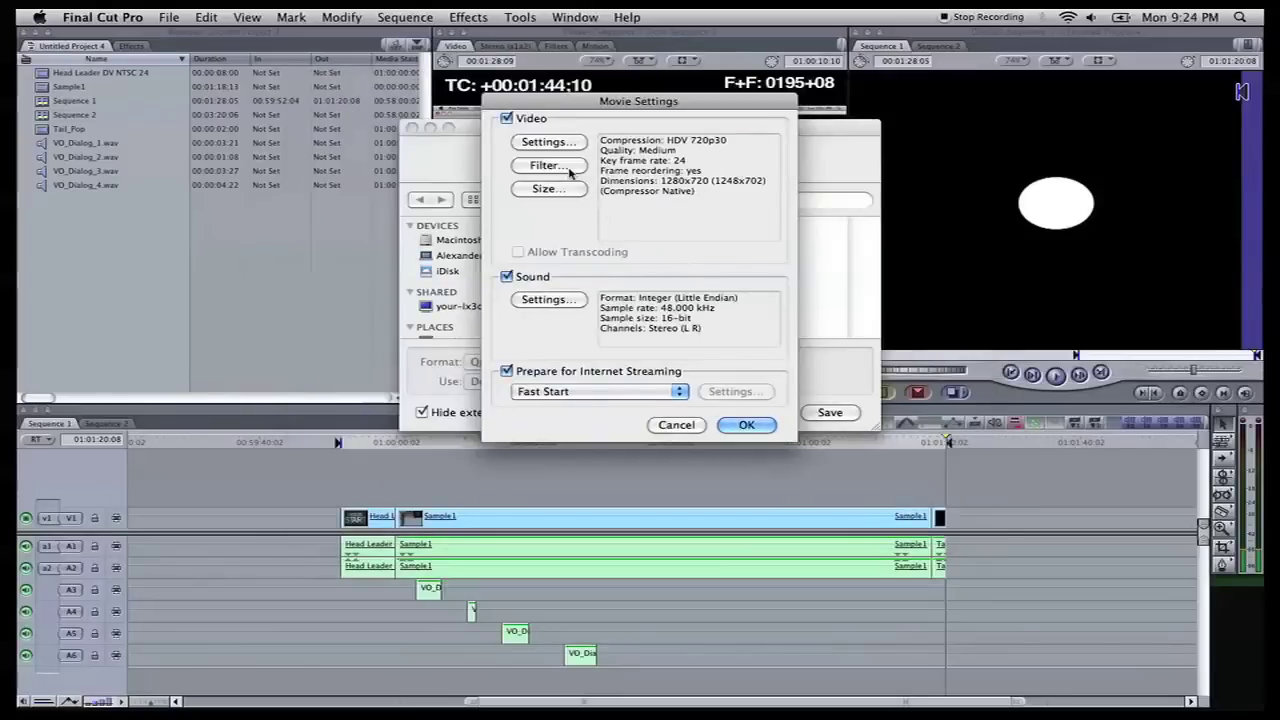
- Leave the video filter unset and set export dimensions to NTSC 720 x 480 16:9
click(566, 170)
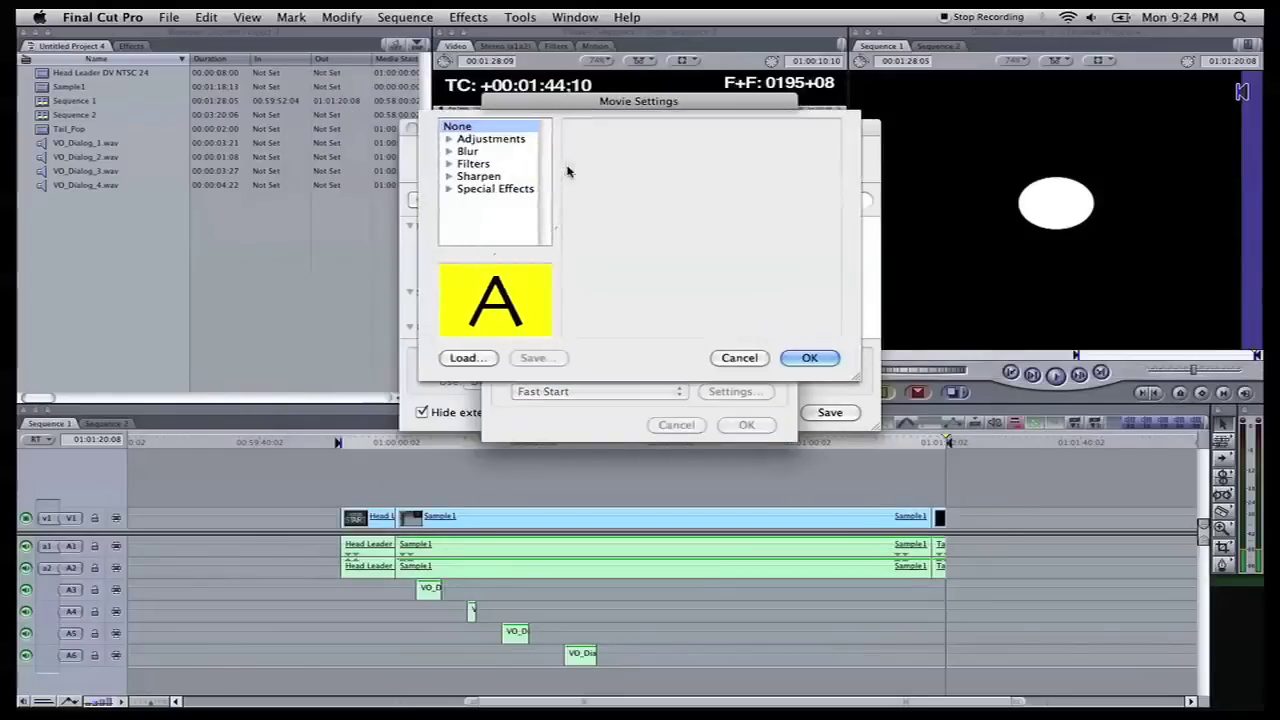
click(757, 360)
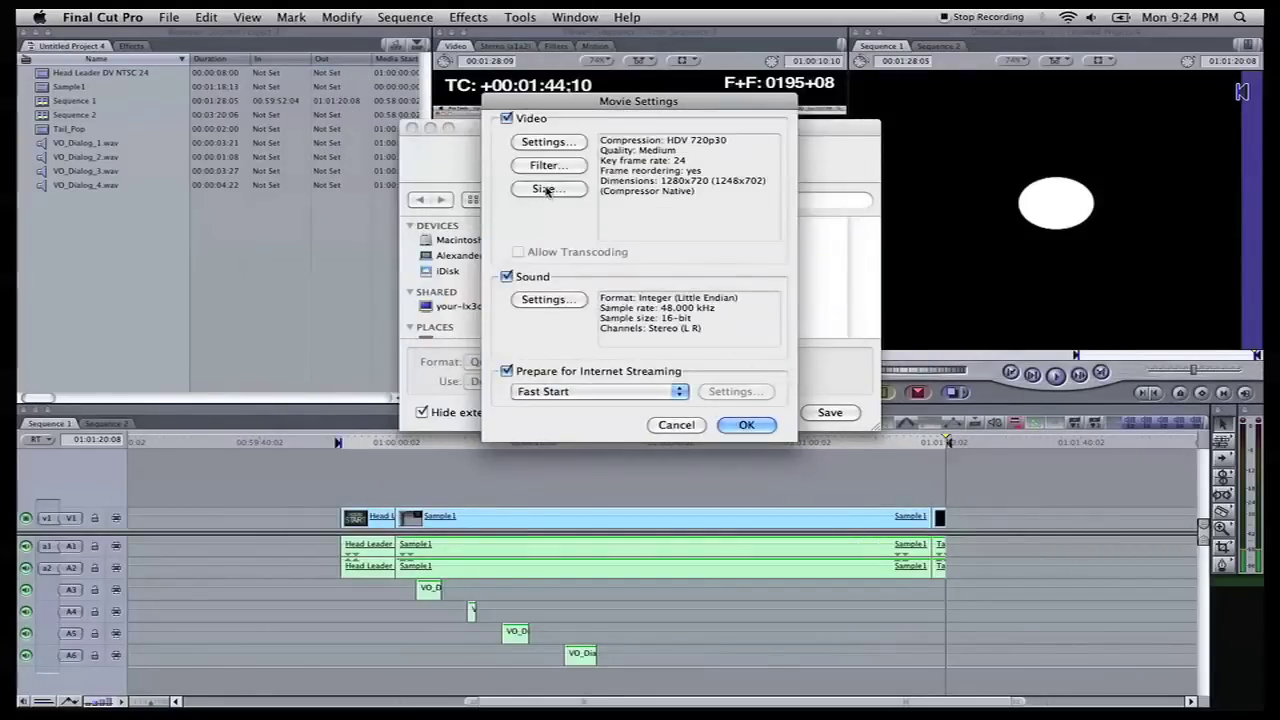
click(545, 189)
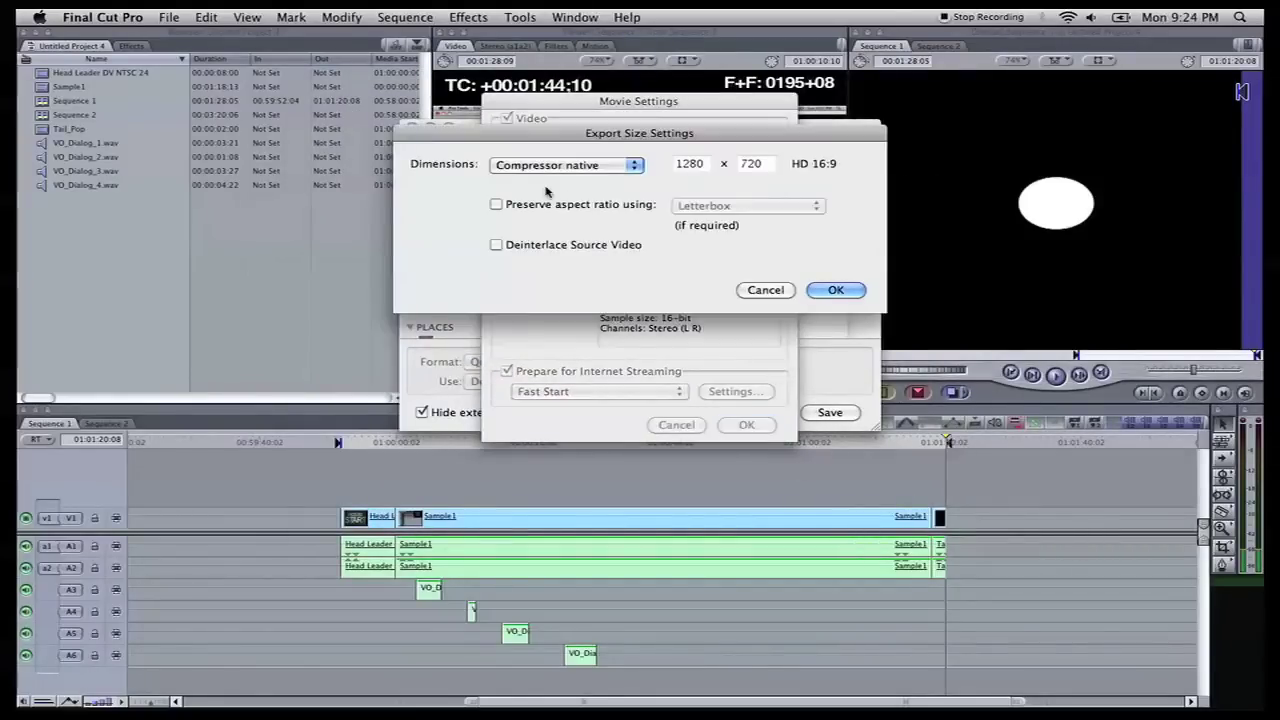
click(628, 167)
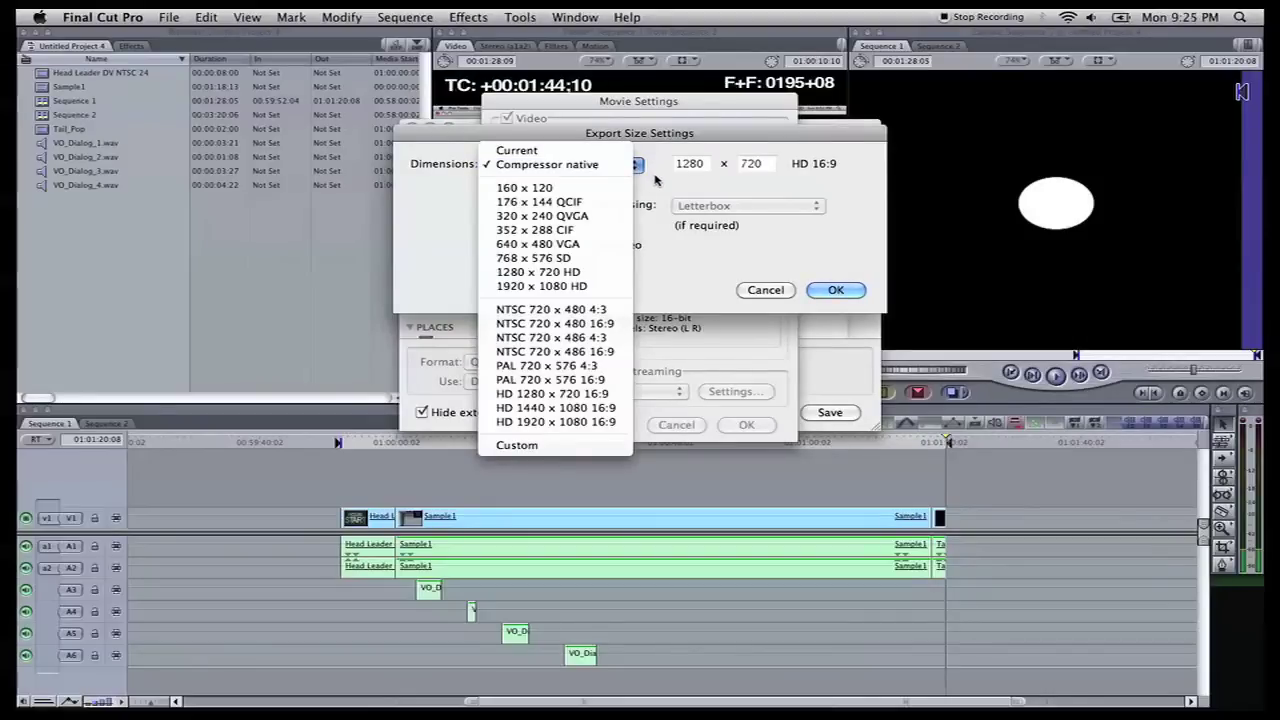
click(655, 180)
click(640, 168)
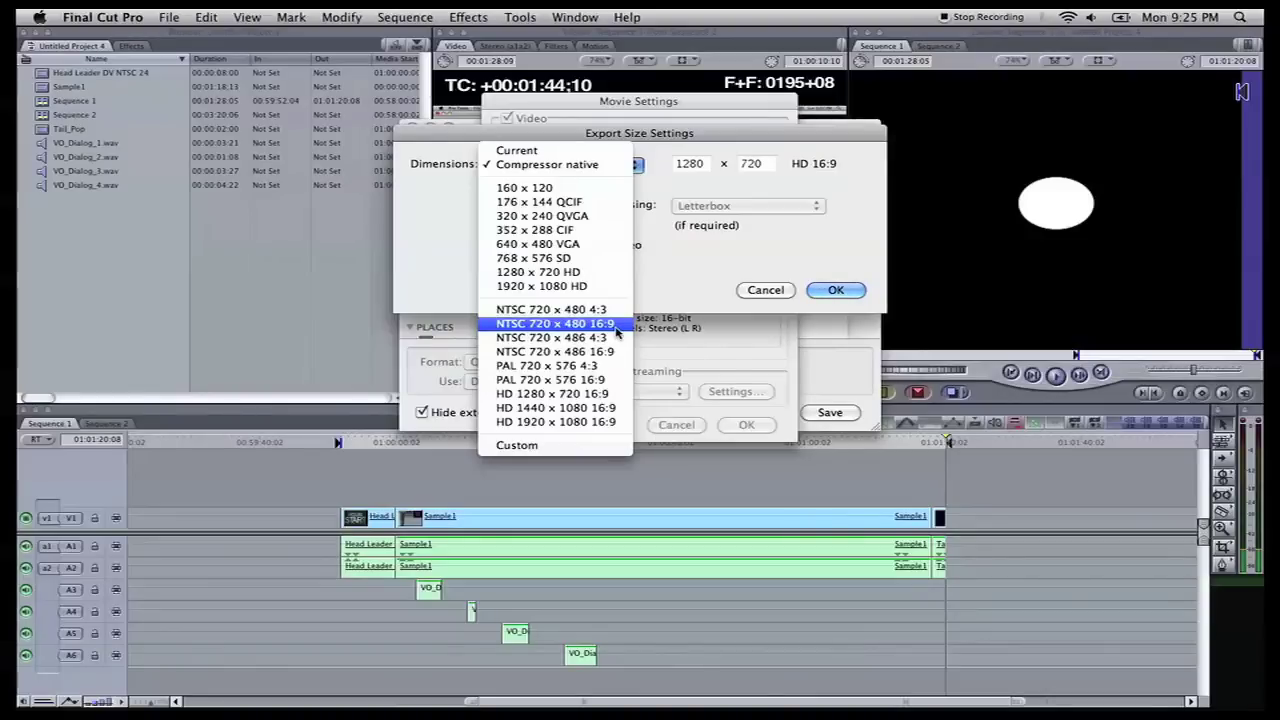
click(560, 324)
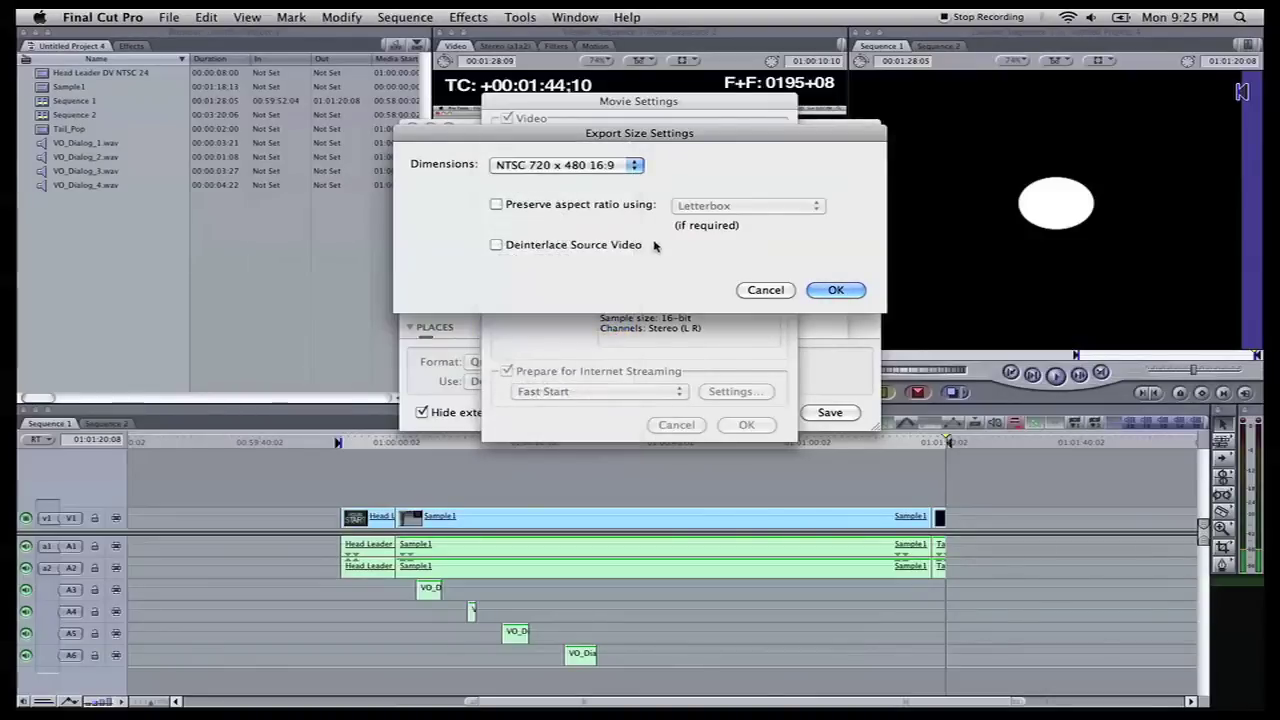
click(855, 290)
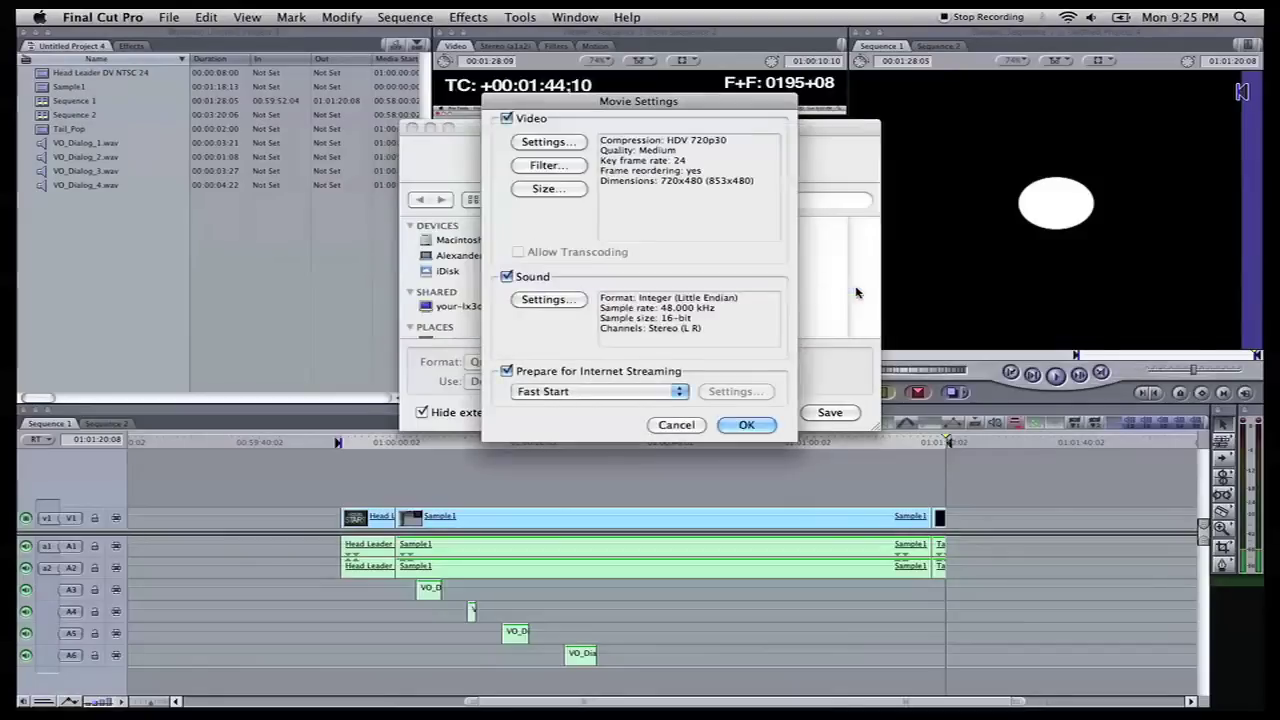
- Turn off Sound and Prepare for Internet Streaming, then save the QuickTime movie as Sample2
click(508, 278)
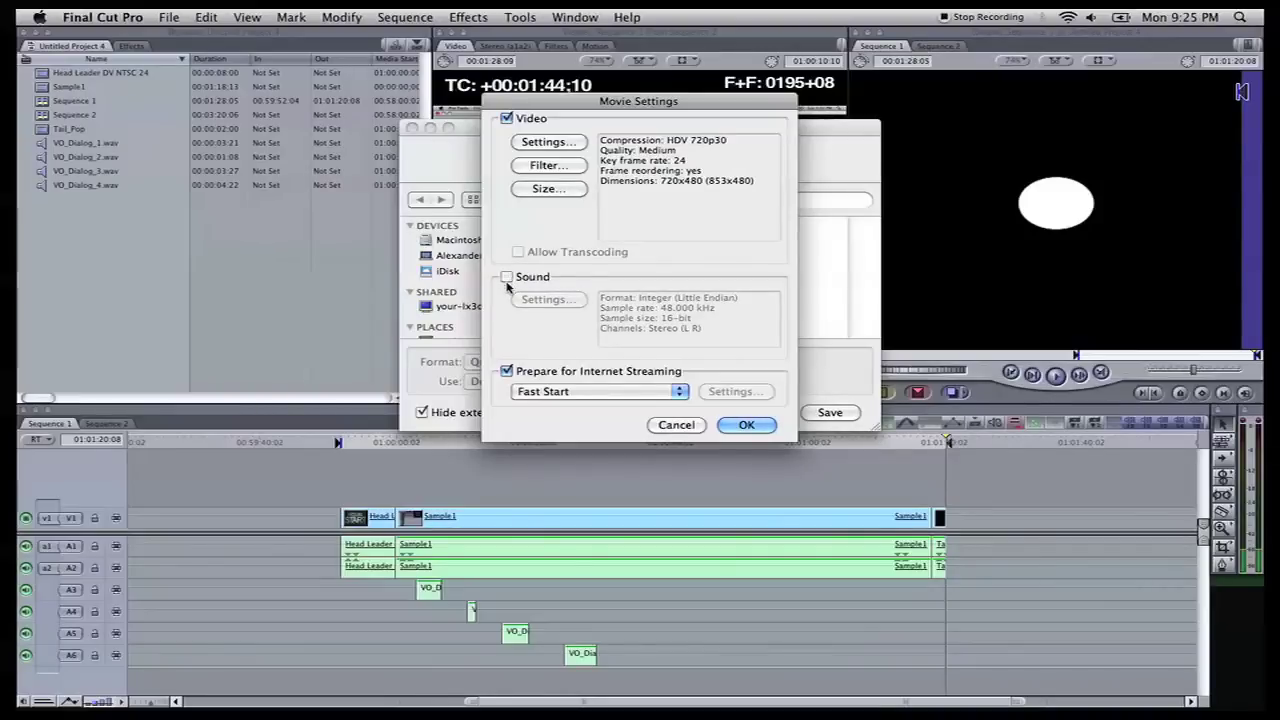
click(507, 372)
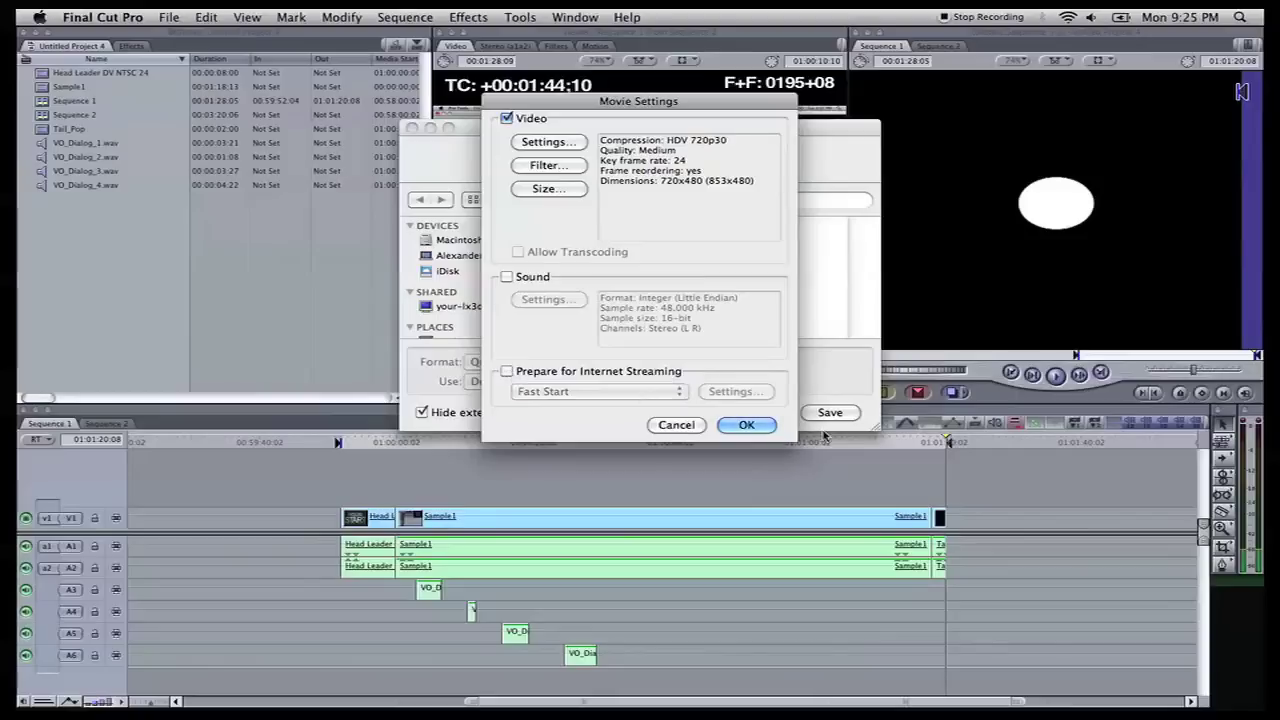
click(742, 425)
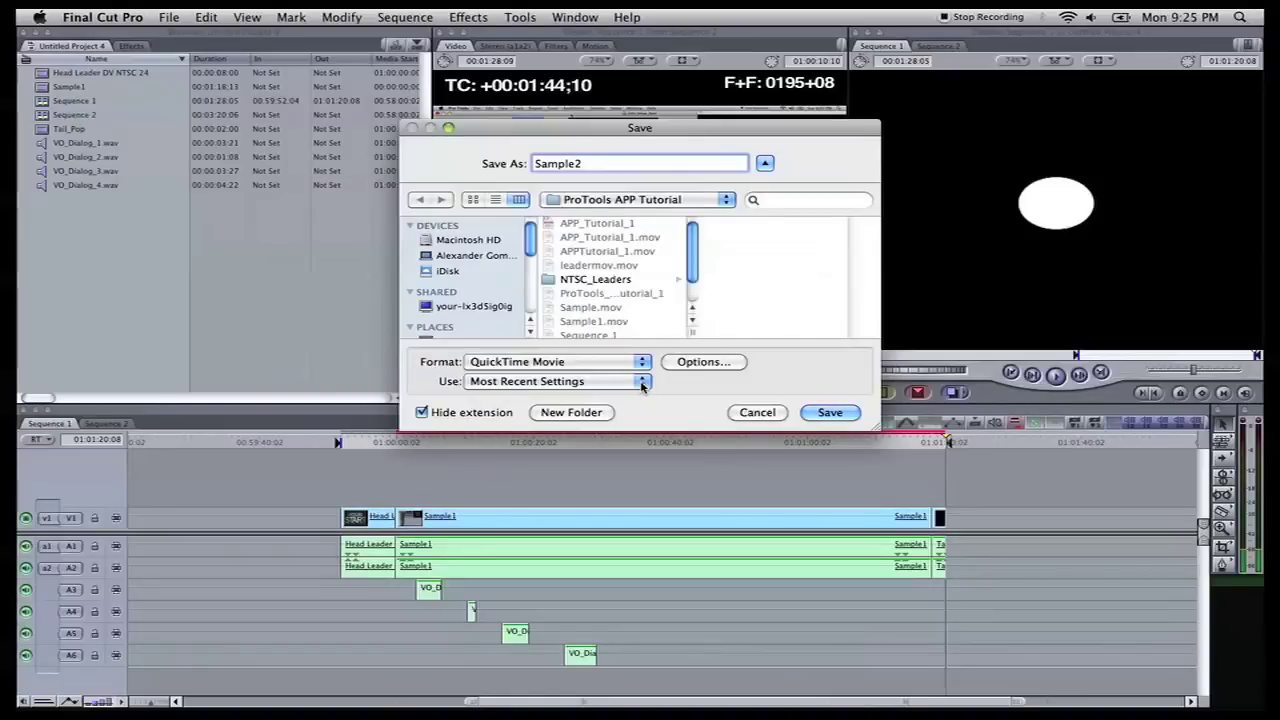
click(830, 413)
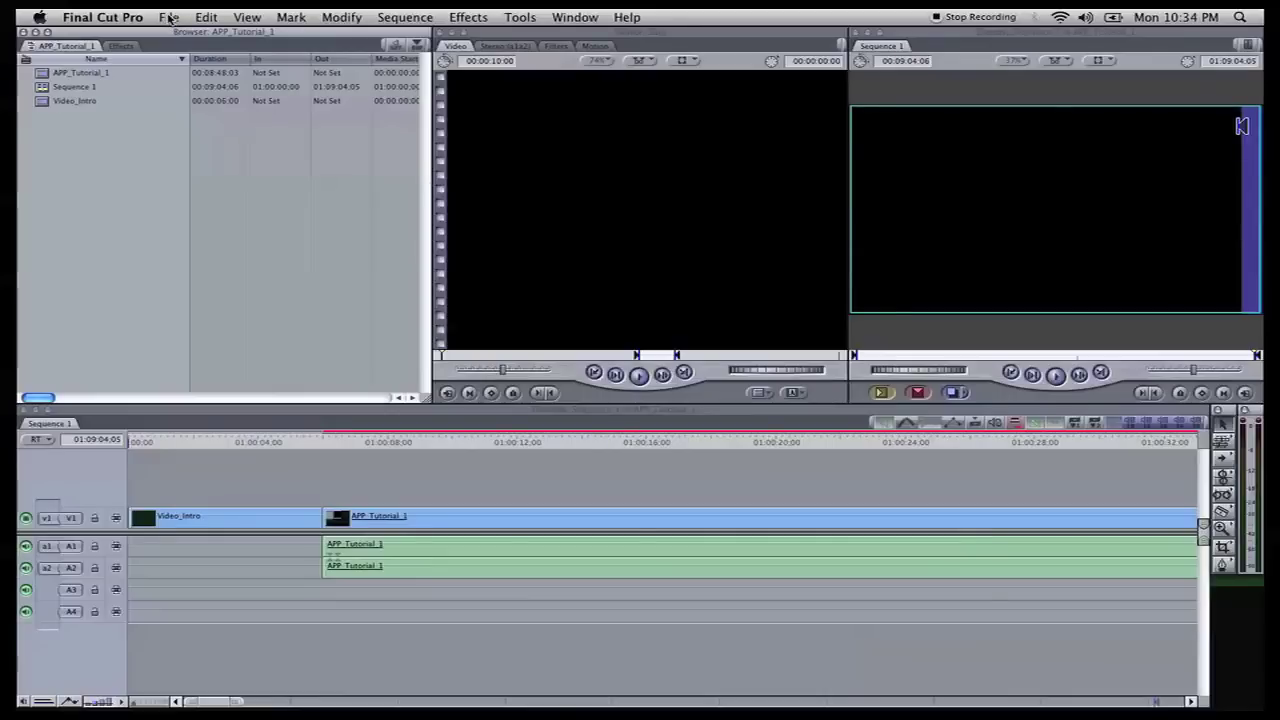
- Reach File > Export > Automatic Duck Pro Export FCP for Sequence 1
click(169, 19)
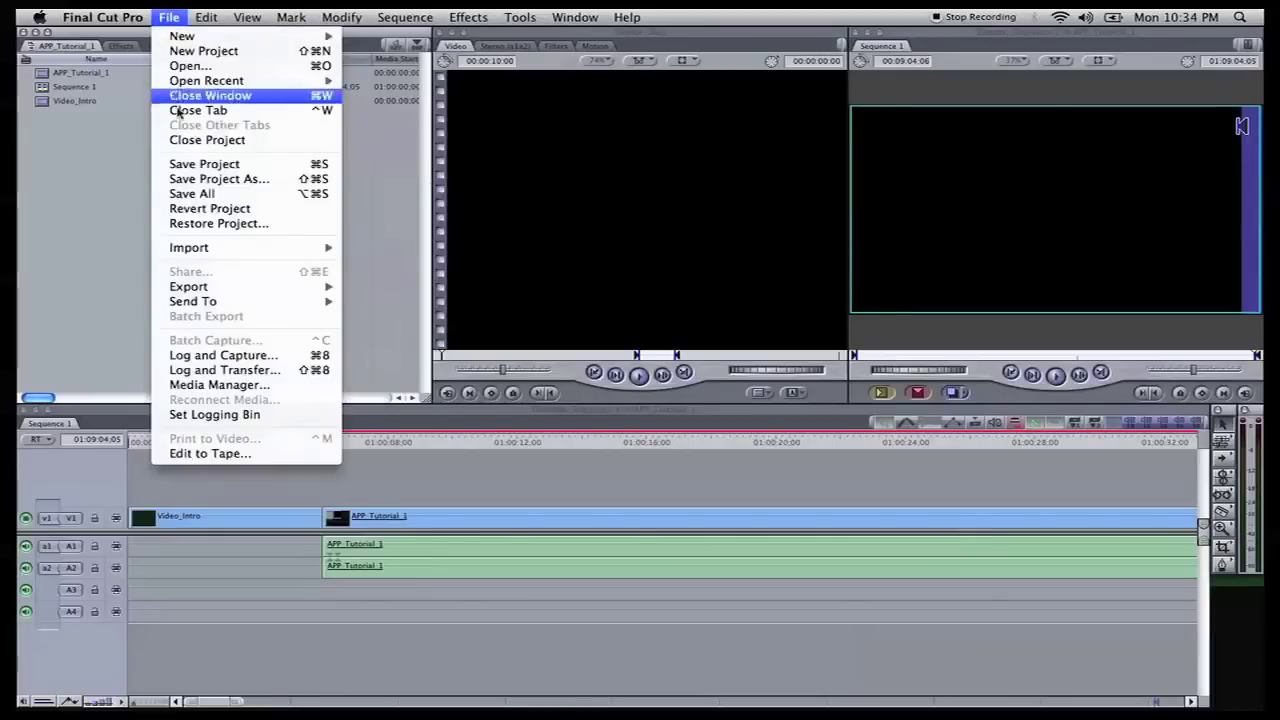
click(176, 18)
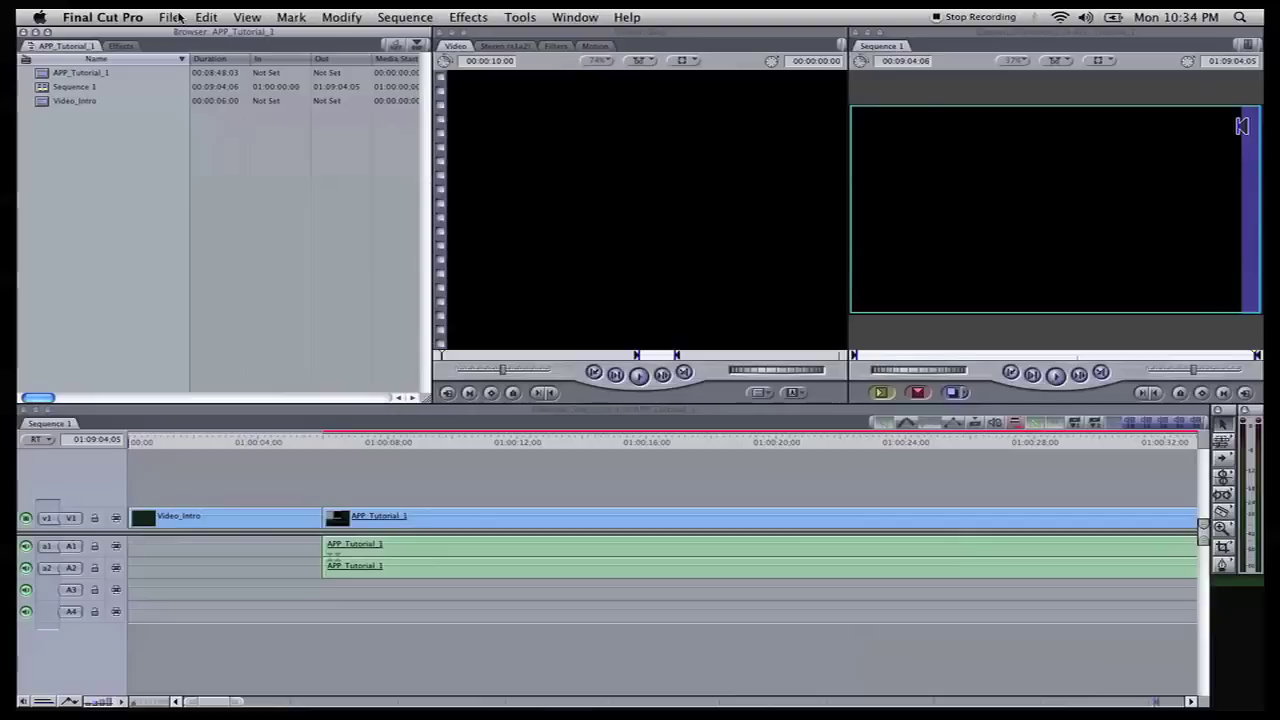
click(176, 18)
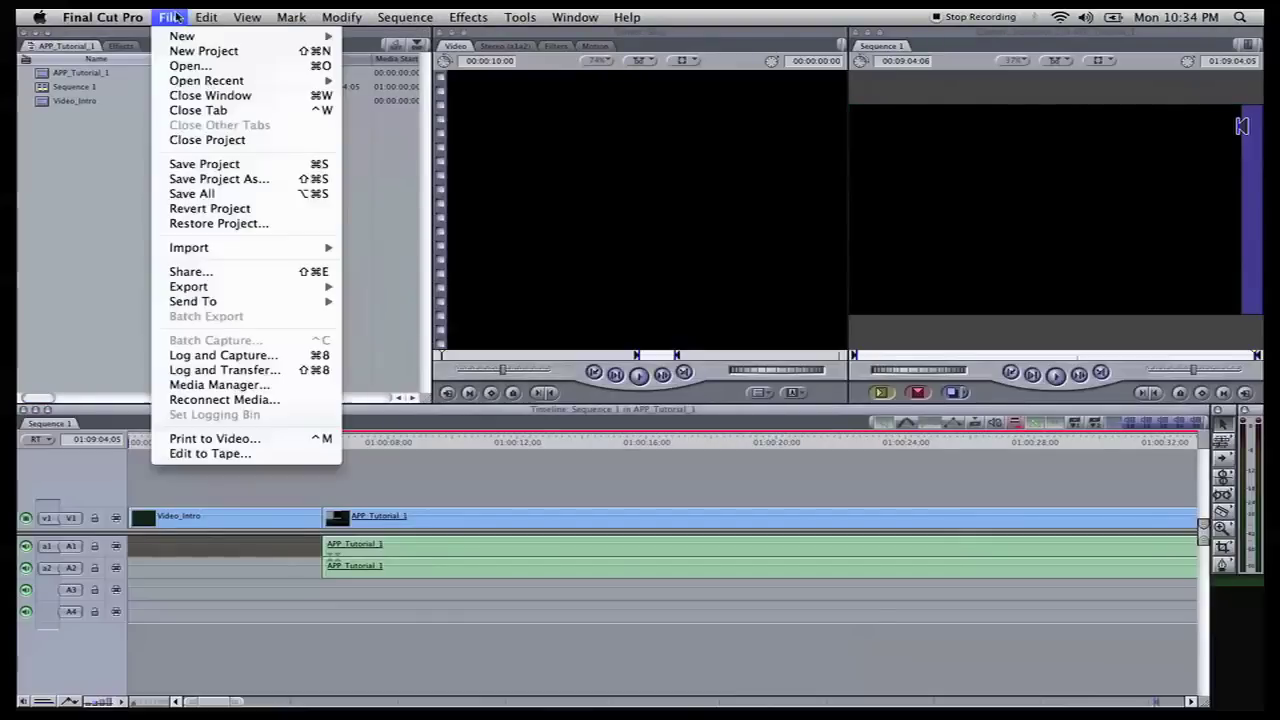
mouse_move(238, 287)
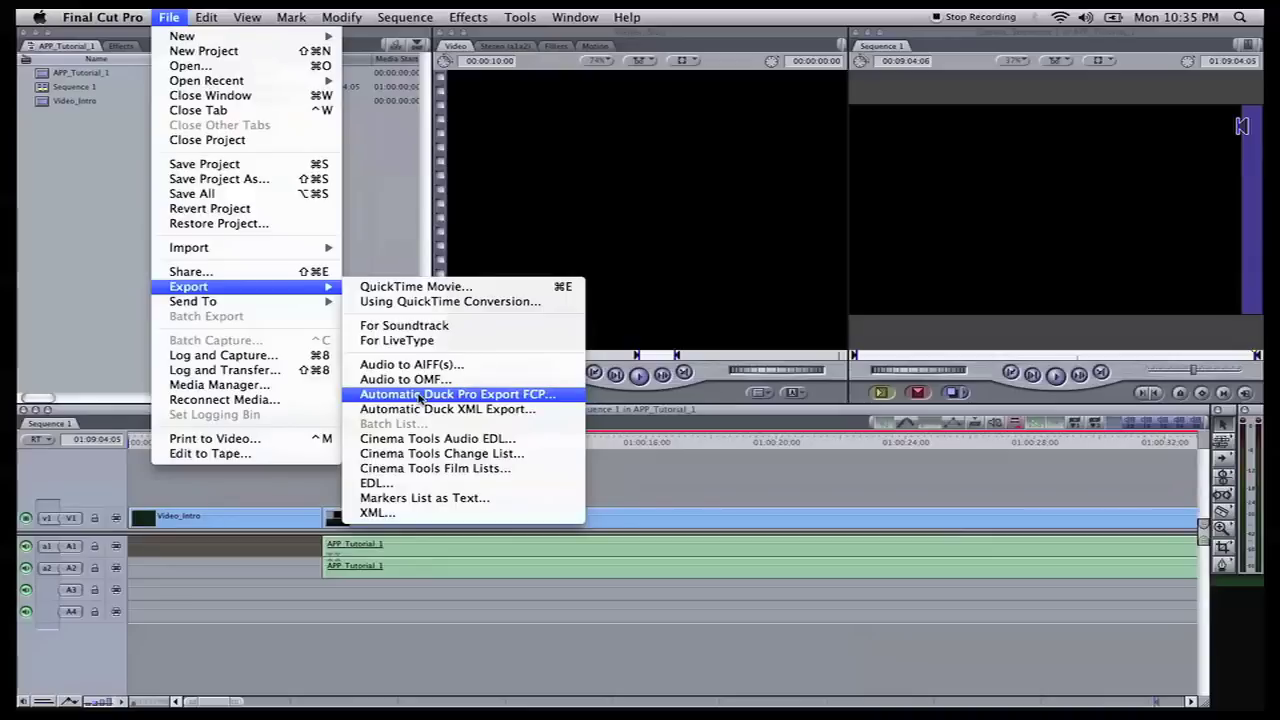
- Start the Automatic Duck AAF export and change its handles from 30 to 6 frames
click(420, 396)
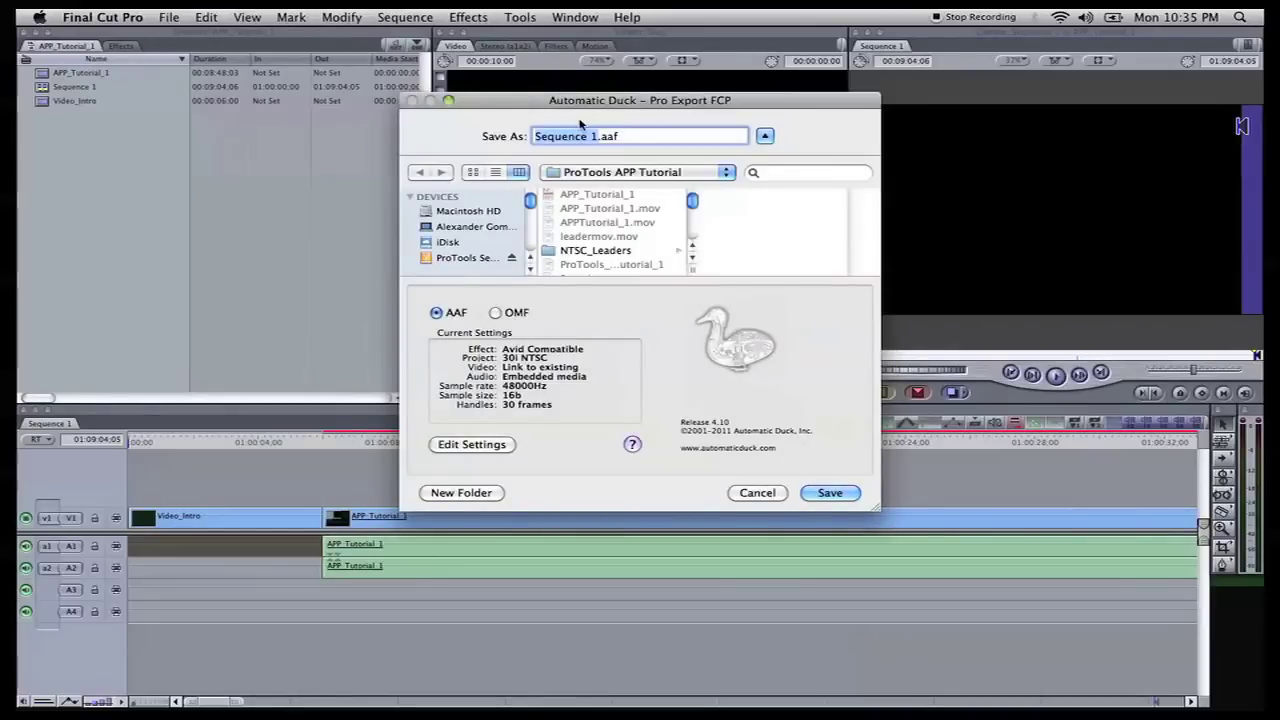
scroll(618, 215, down, 2)
scroll(618, 215, down, 5)
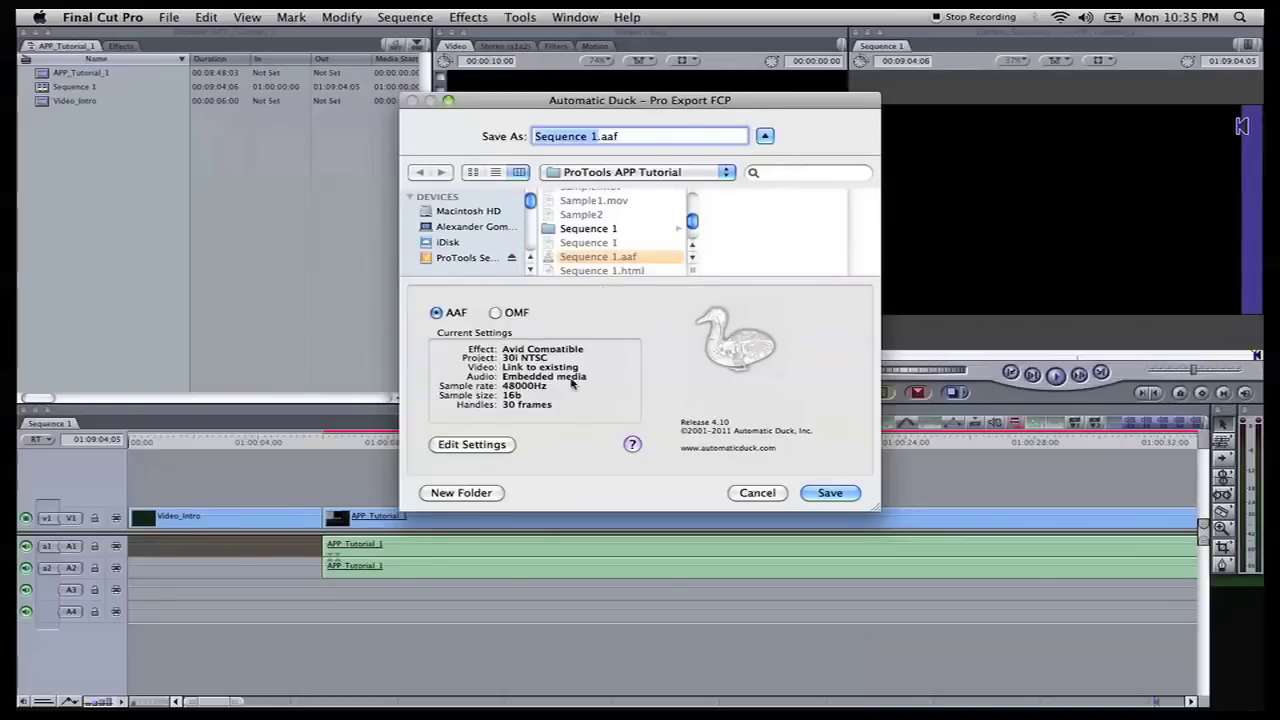
click(468, 445)
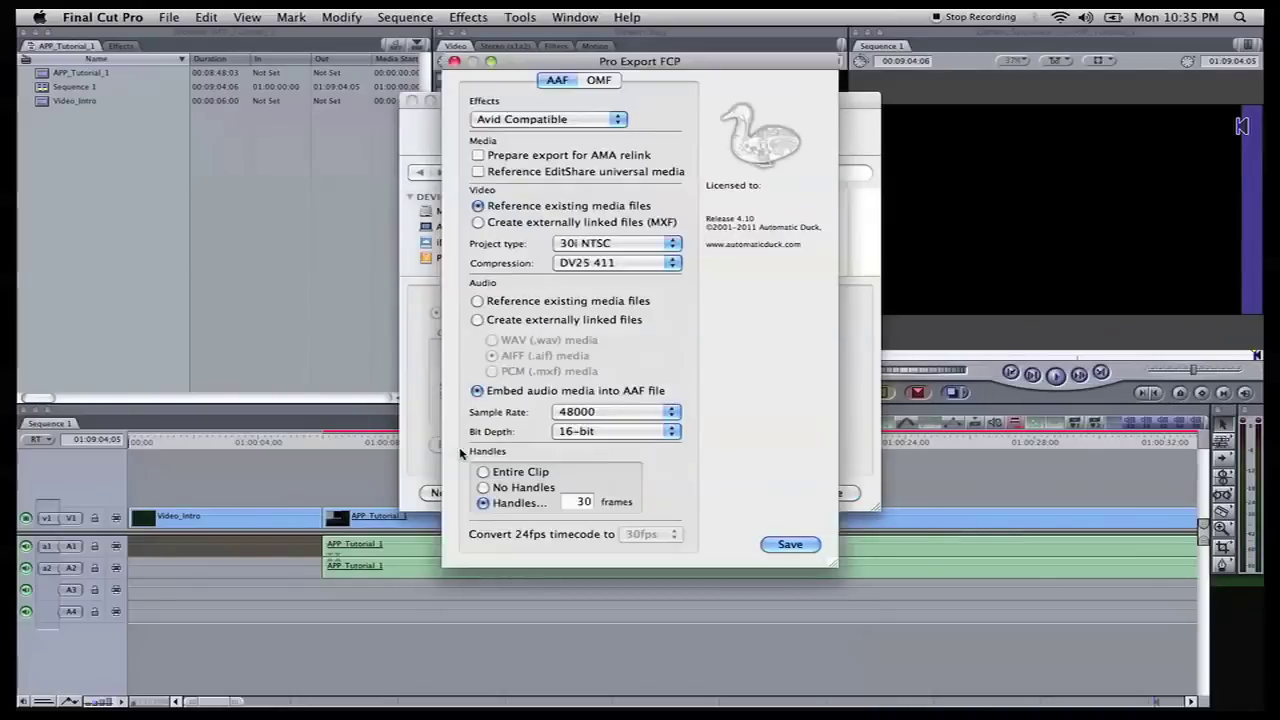
double_click(585, 503)
text(6)
click(781, 546)
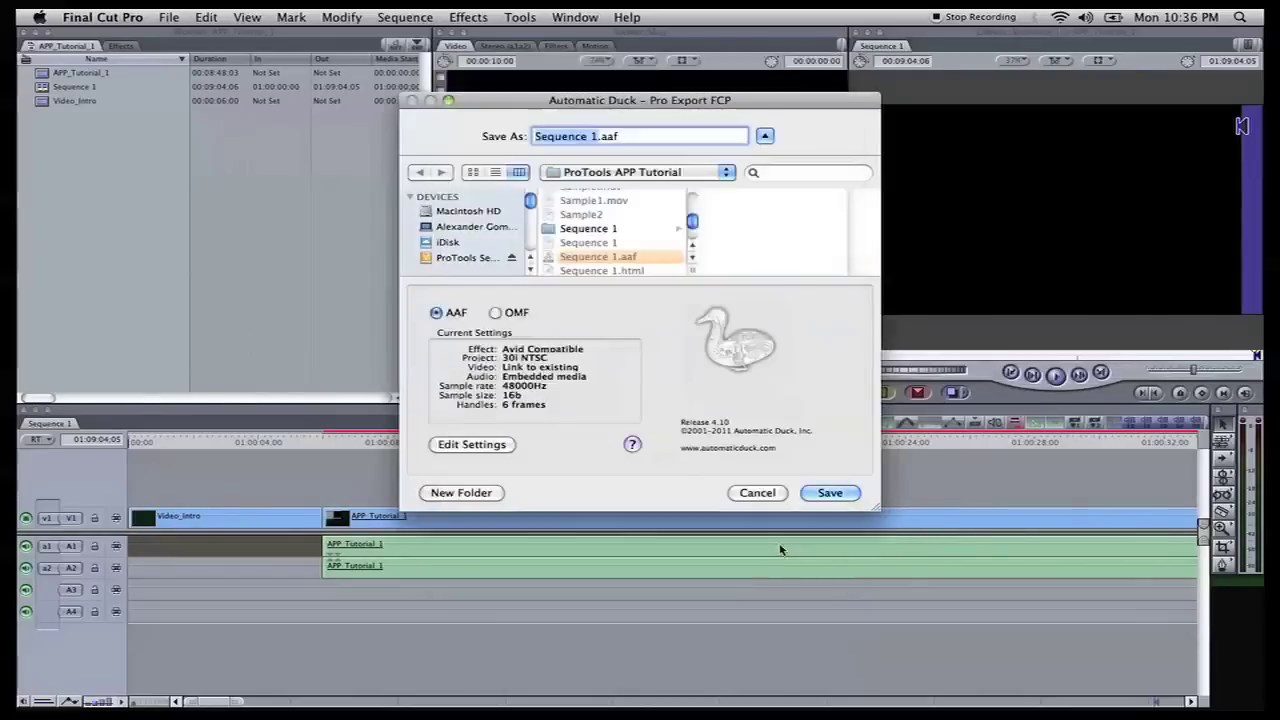
- Switch the export format to OMF and choose OMF2.0 Composition-Only in its settings
click(495, 313)
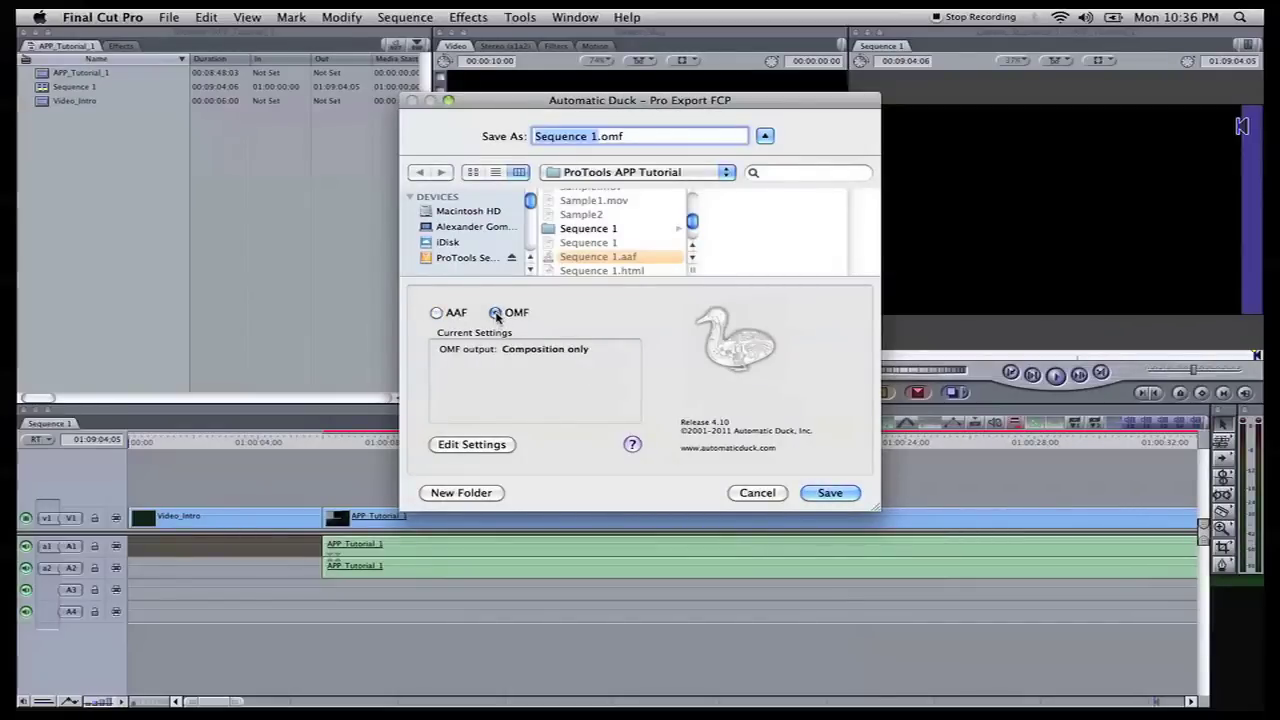
click(474, 445)
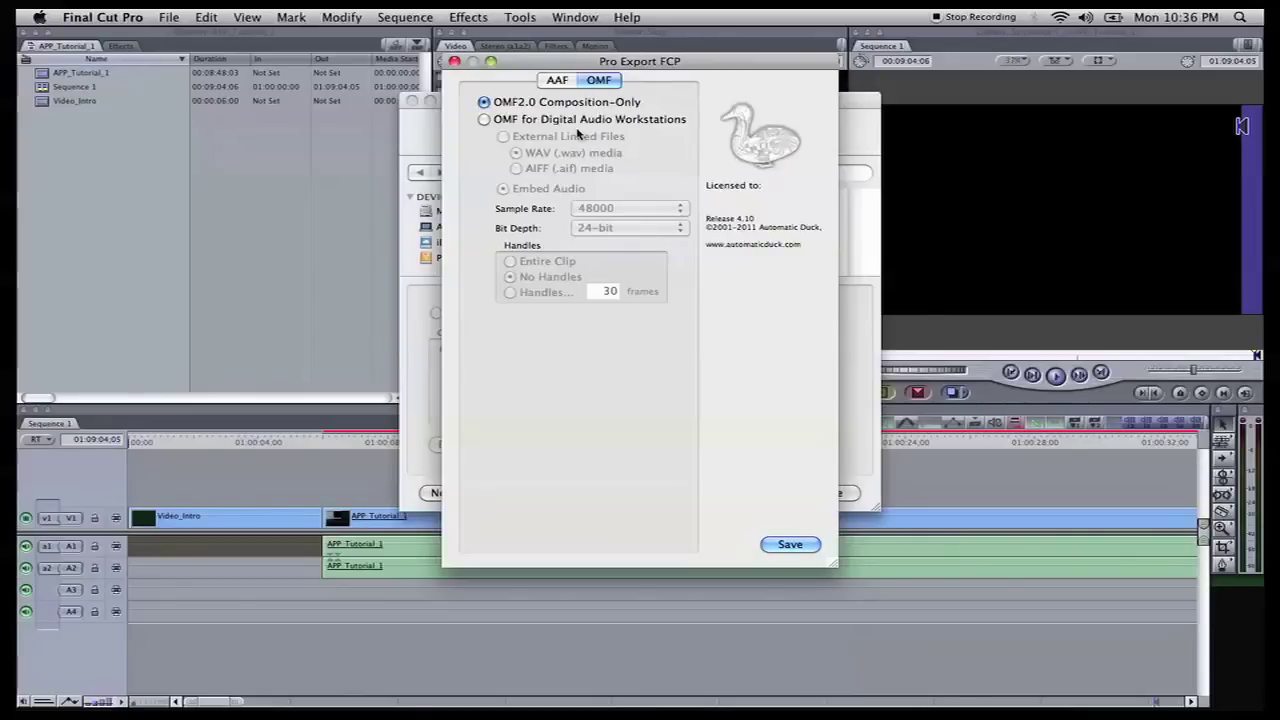
click(484, 119)
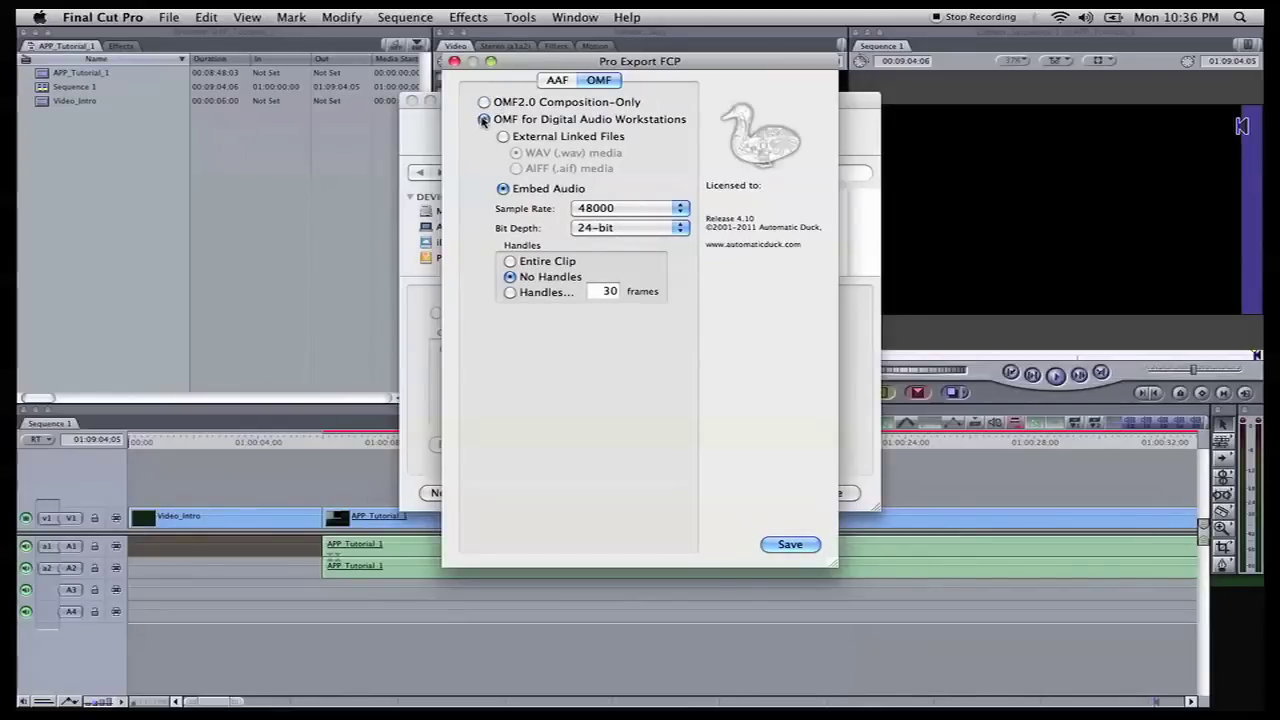
click(484, 102)
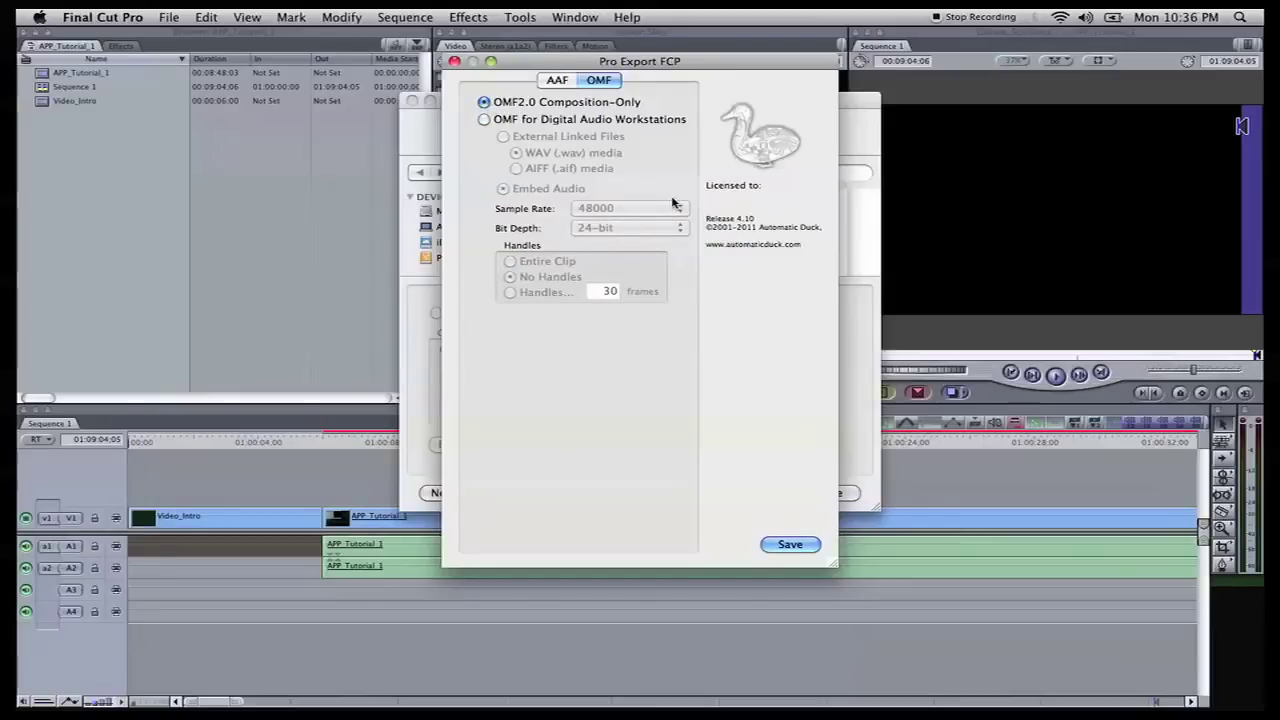
click(790, 544)
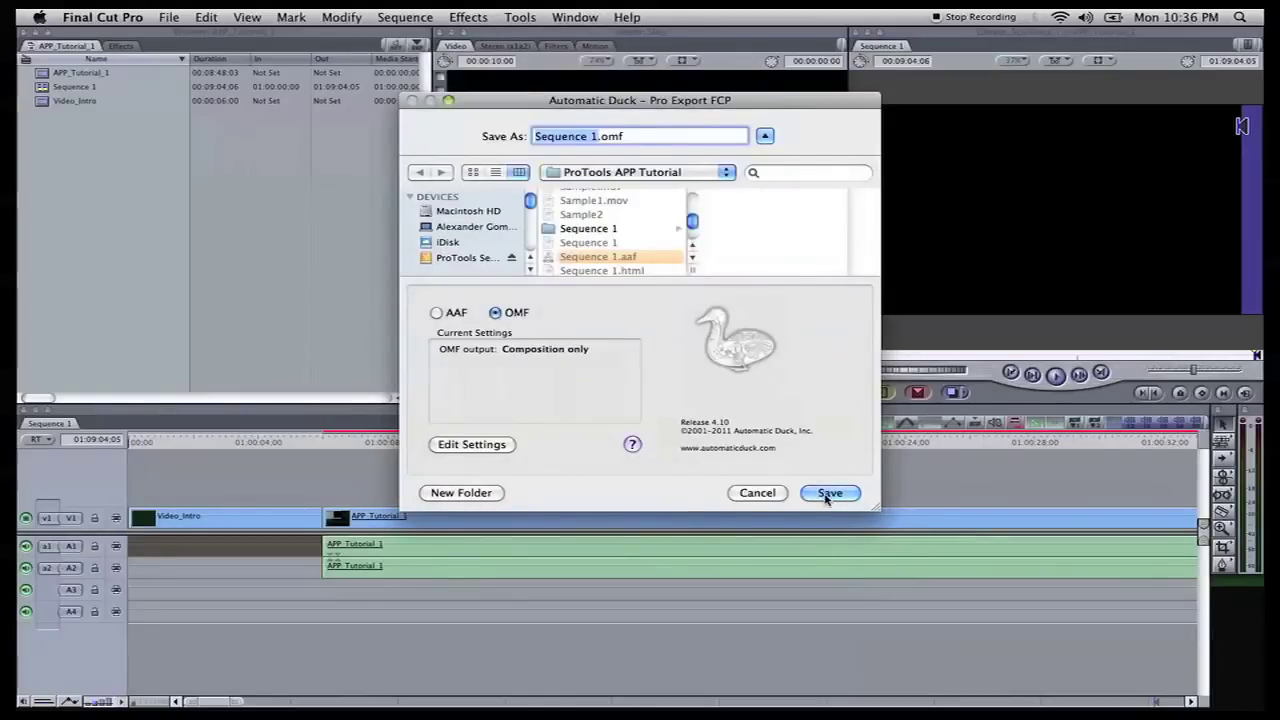